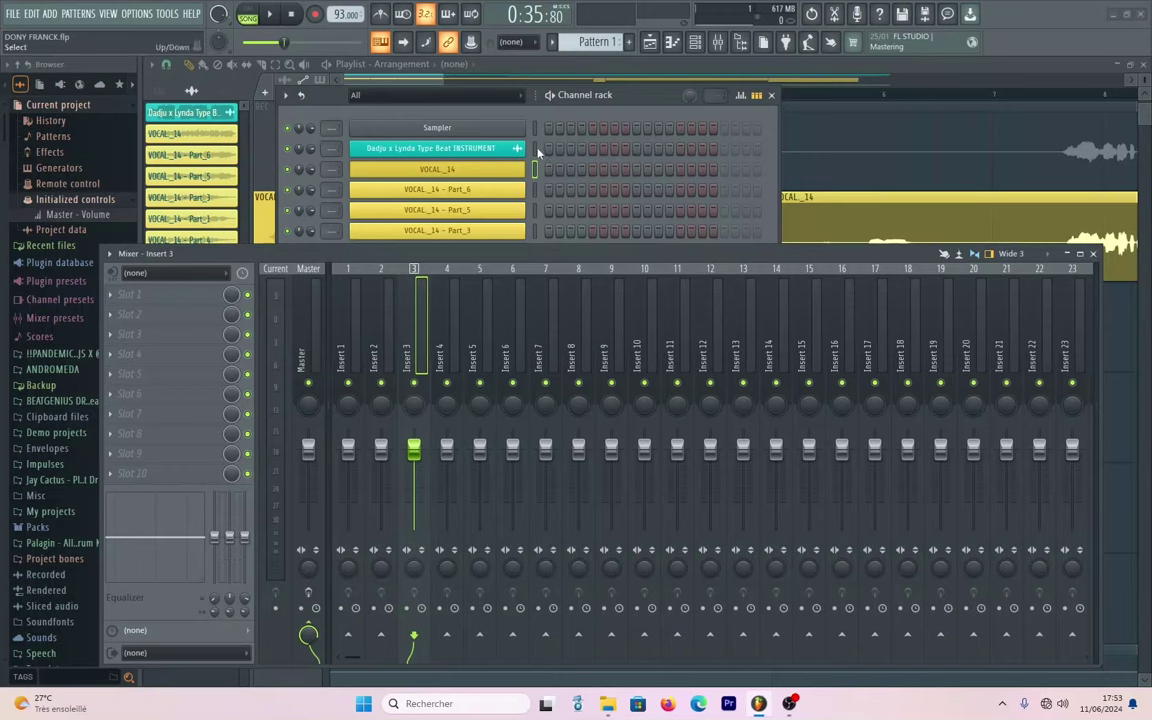
Route the Dadju x Lynda Type Beat INSTRUMENT channel to mixer insert 7.
{"action": "scroll", "coordinate": [537, 167], "scroll_direction": "up", "scroll_amount": 1}
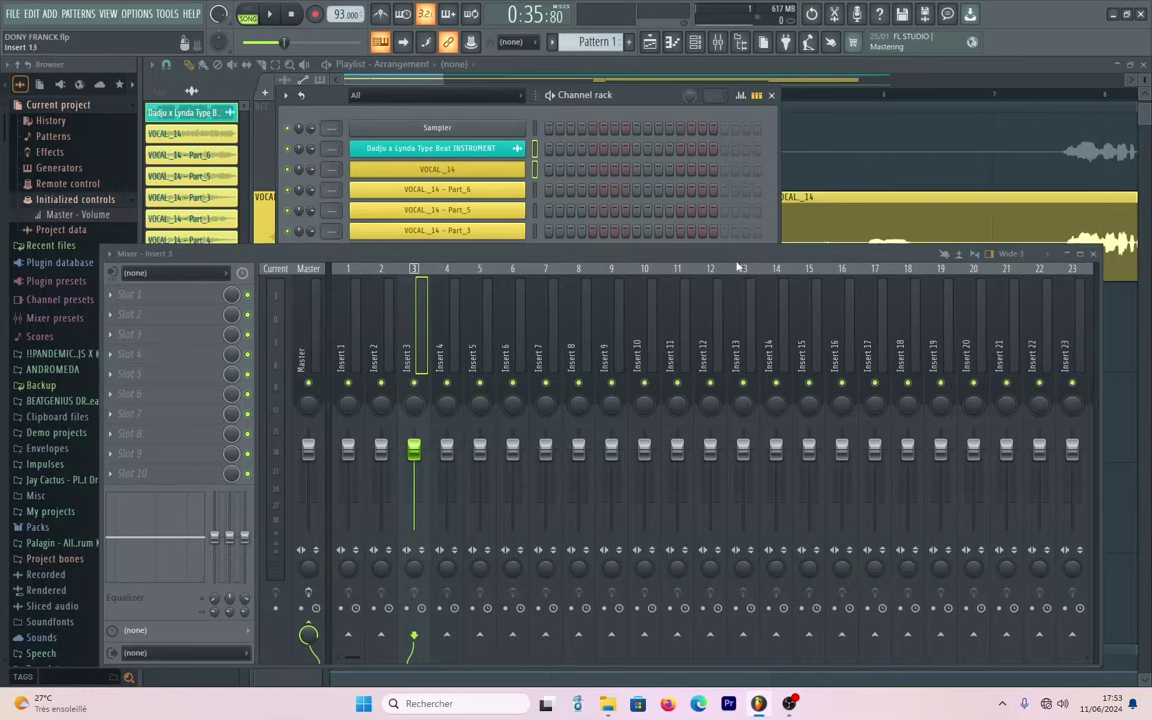
{"action": "left_click", "coordinate": [553, 302]}
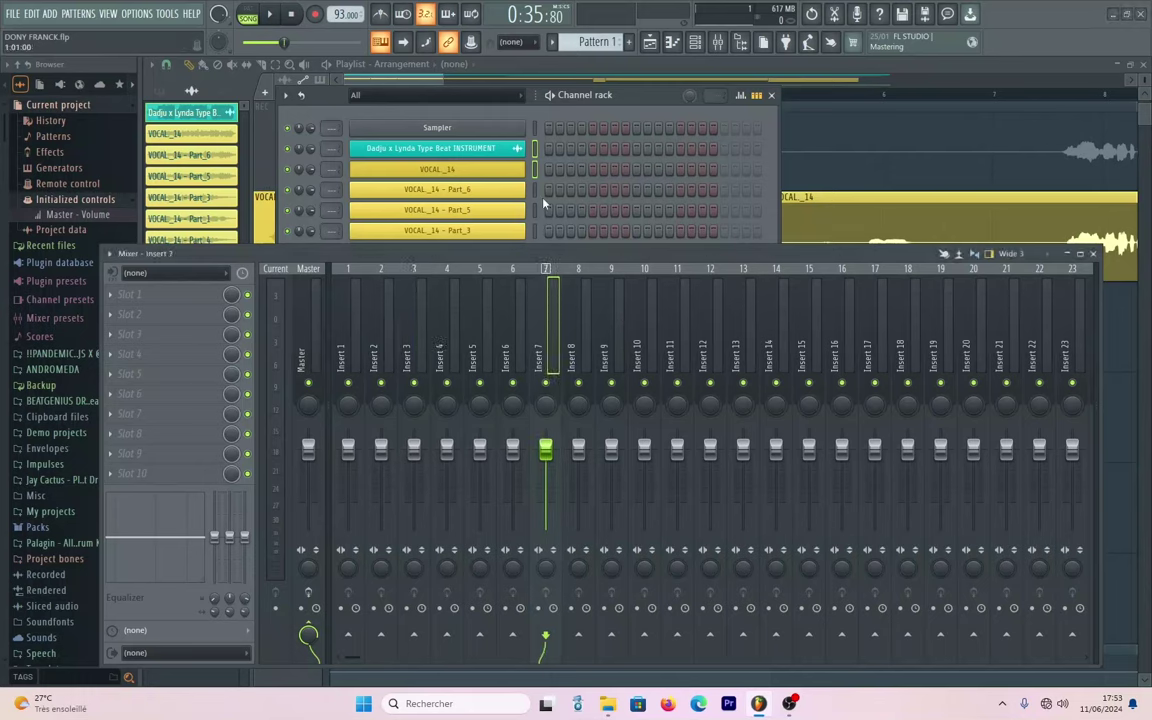
{"action": "right_click", "coordinate": [550, 325]}
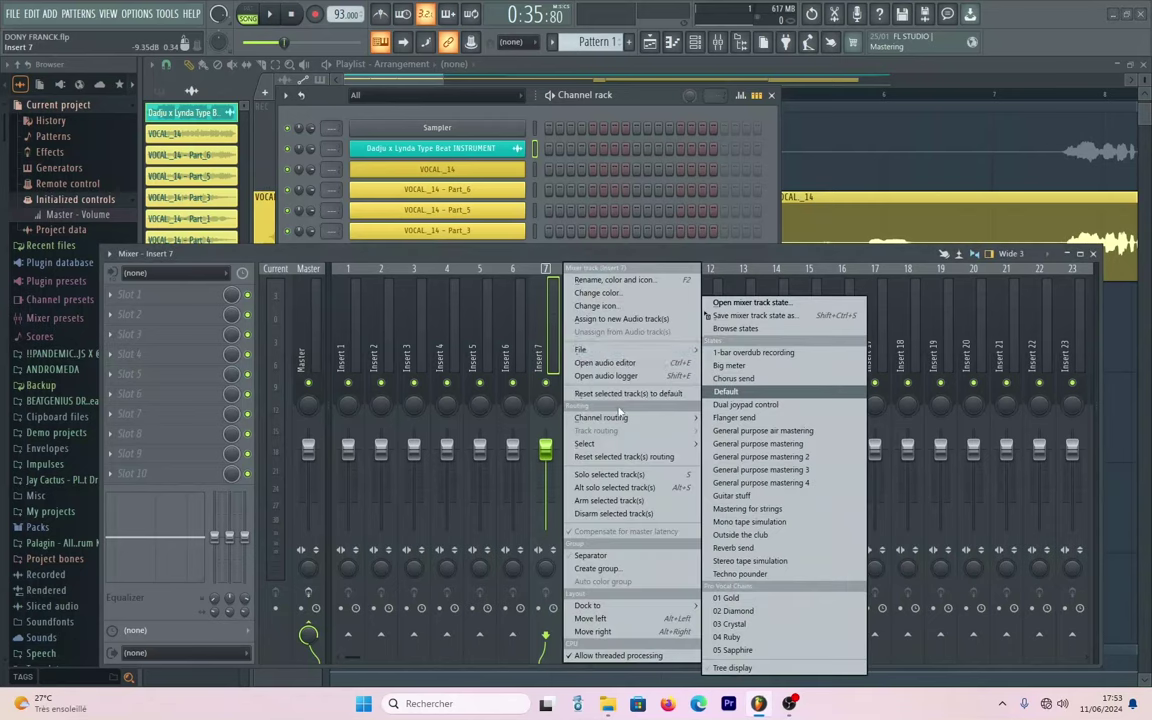
{"action": "mouse_move", "coordinate": [615, 417]}
{"action": "left_click", "coordinate": [725, 418]}
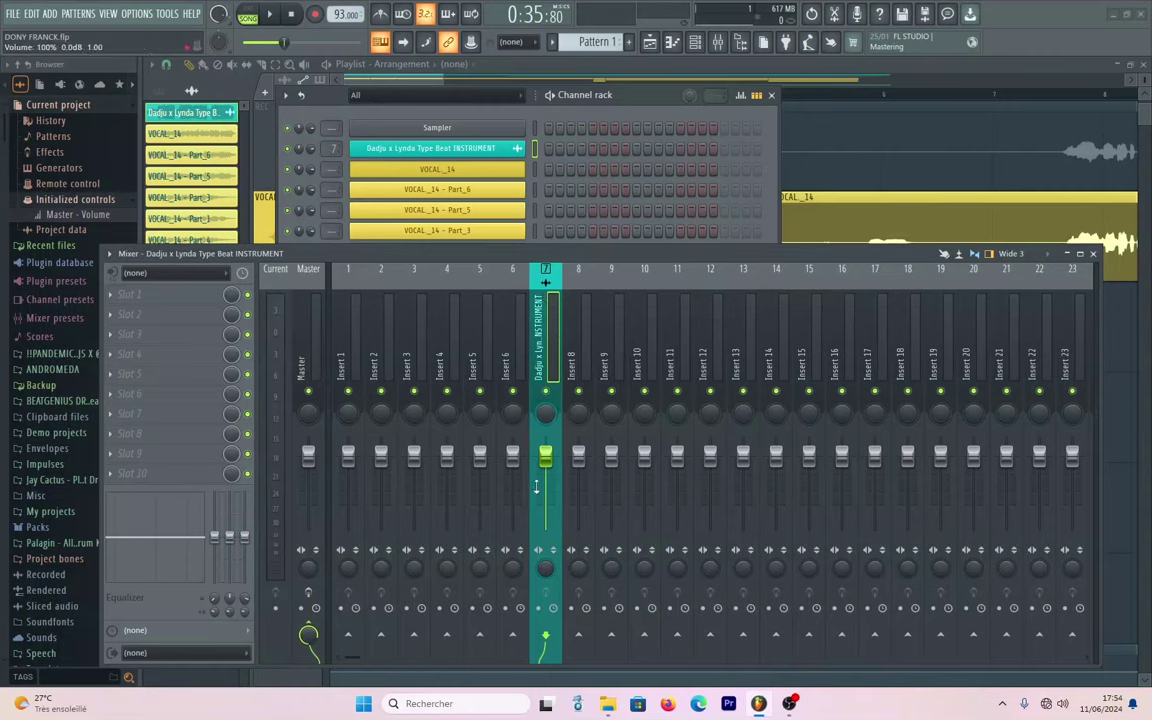
Close the channel rack, reposition the mixer and lower the instrumental track's volume to -7.1 dB.
{"action": "left_click", "coordinate": [304, 352]}
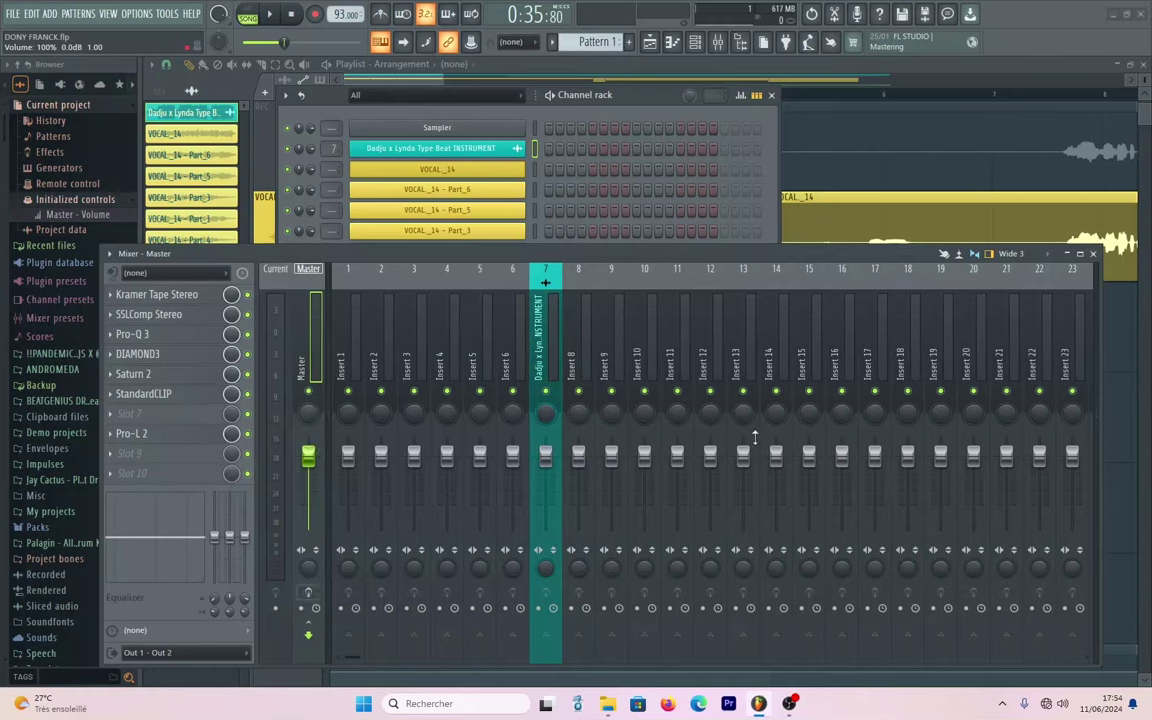
{"action": "left_click", "coordinate": [546, 284]}
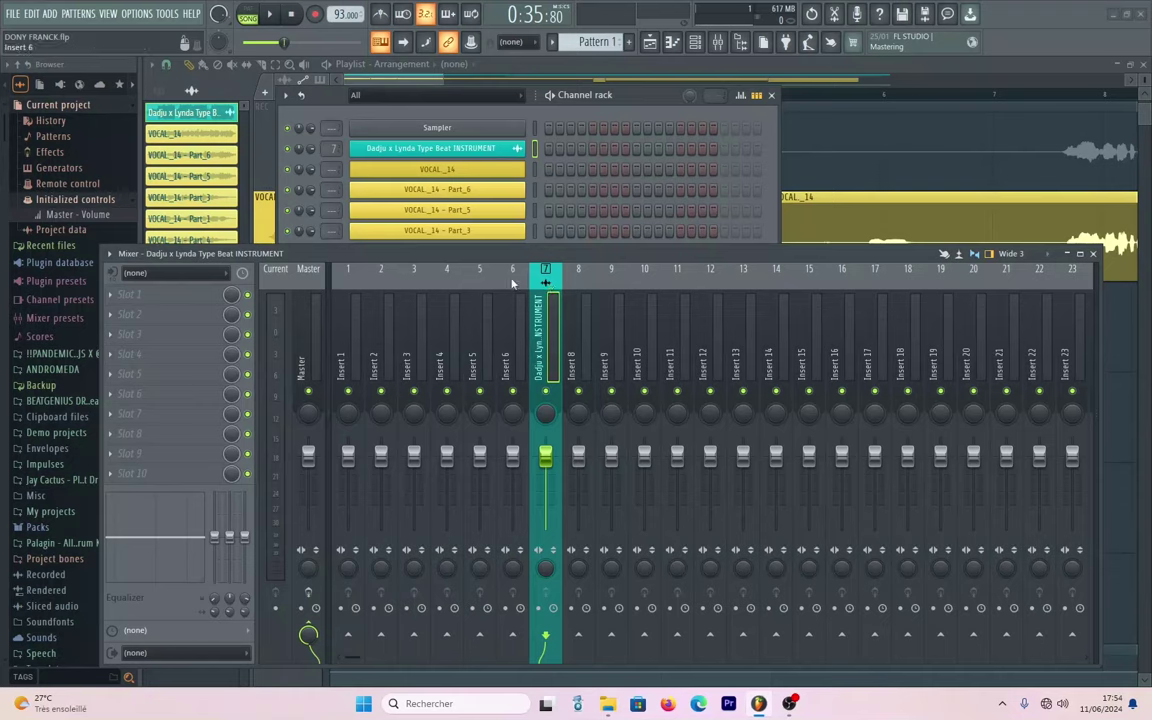
{"action": "left_click_drag", "start_coordinate": [558, 256], "coordinate": [555, 215]}
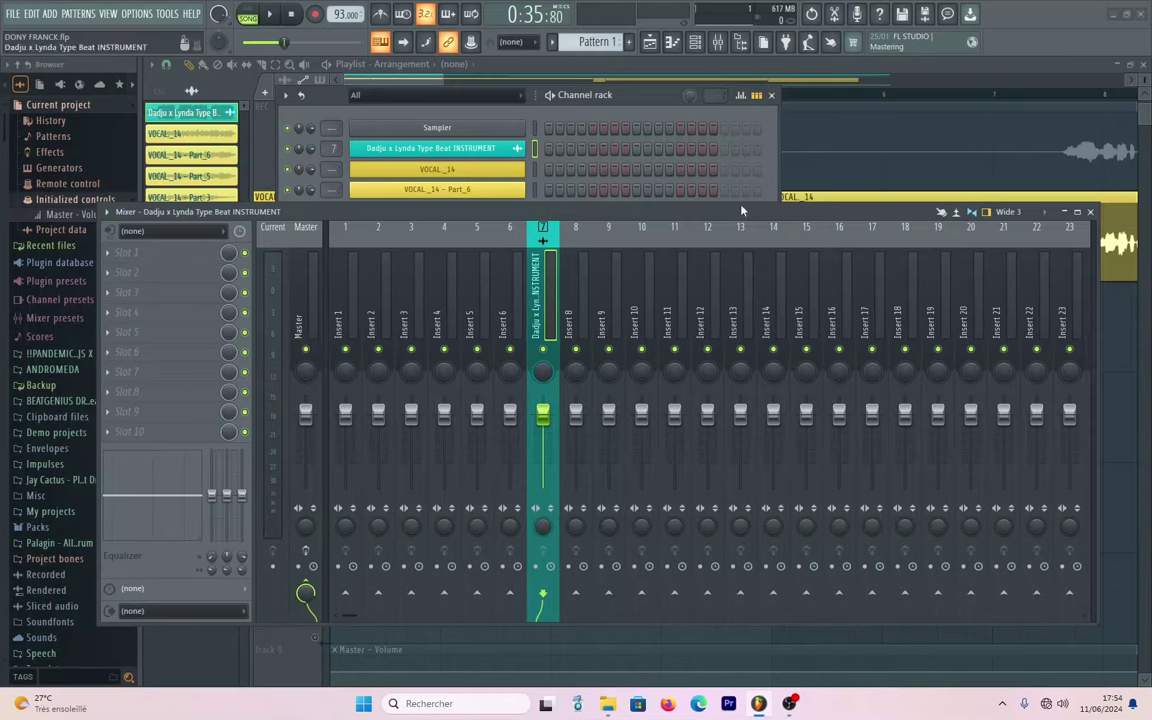
{"action": "left_click", "coordinate": [770, 95]}
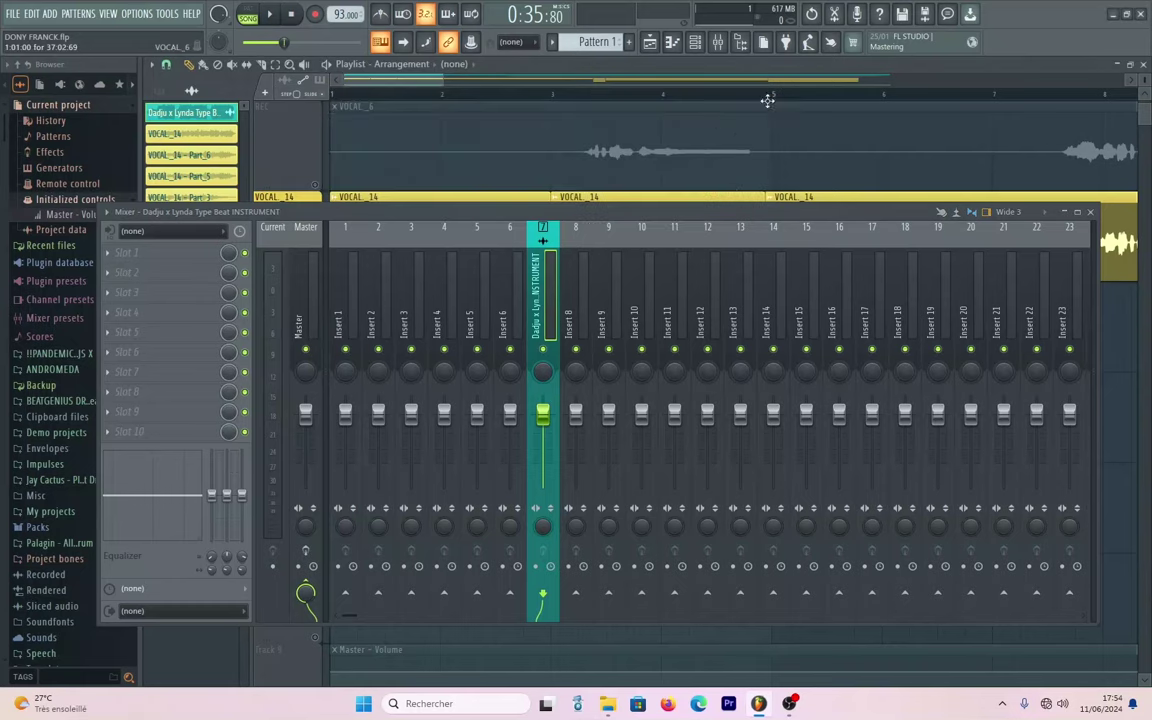
{"action": "left_click_drag", "start_coordinate": [592, 216], "coordinate": [616, 220]}
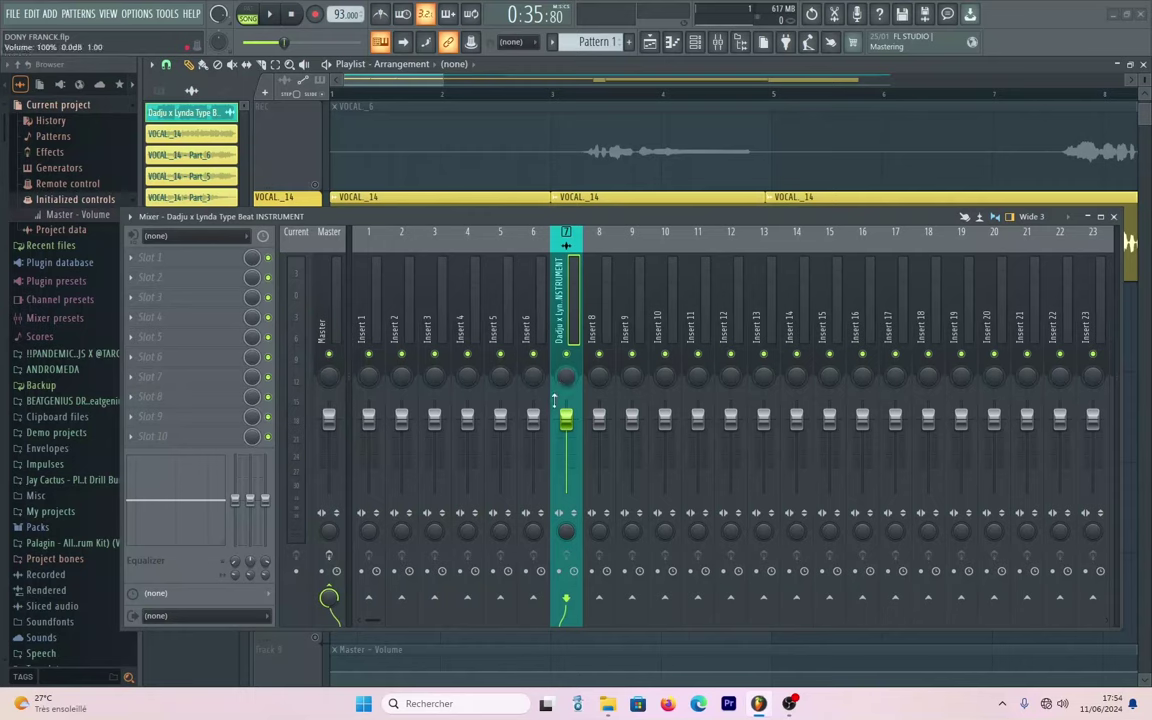
{"action": "left_click_drag", "start_coordinate": [566, 418], "coordinate": [566, 440]}
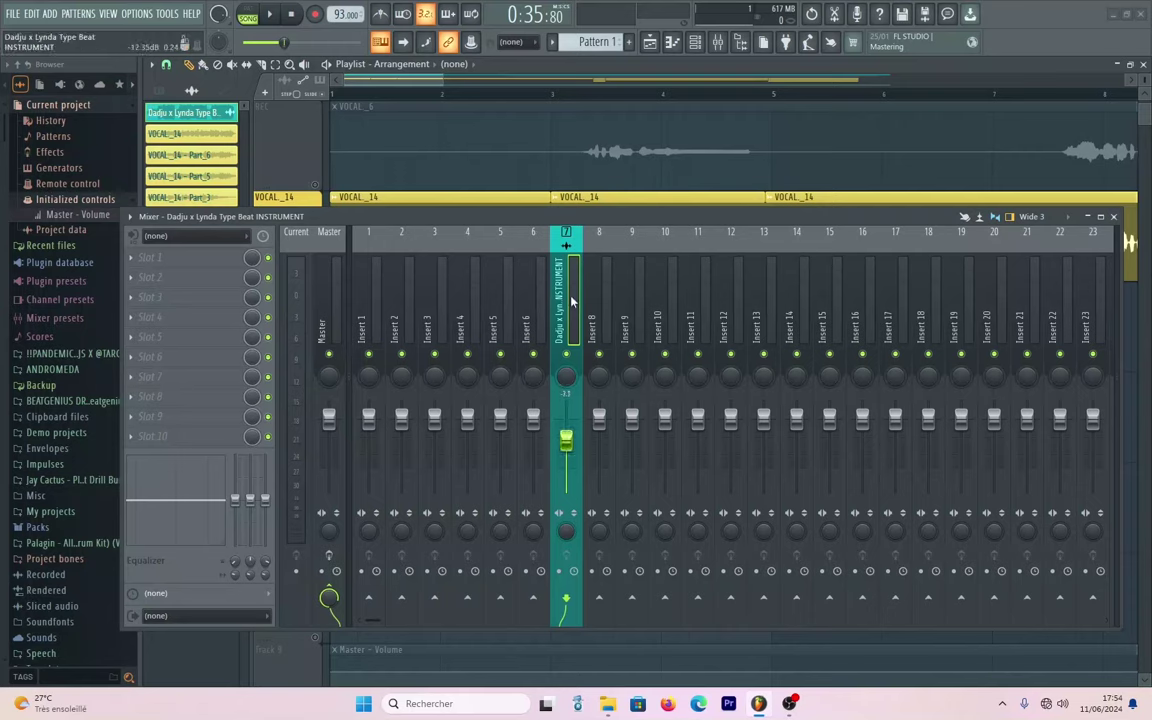
Play back the song and fine-tune the instrumental track's volume to -8.0 dB.
{"action": "key", "text": "space"}
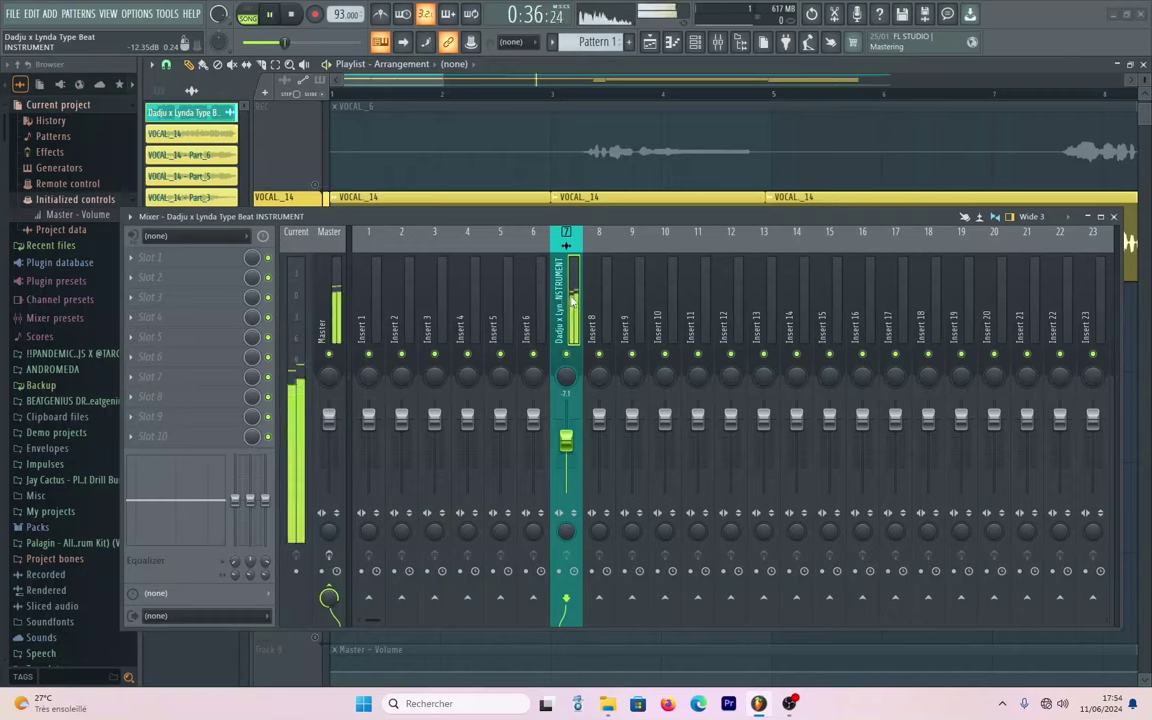
{"action": "key", "text": "space"}
{"action": "left_click", "coordinate": [697, 45]}
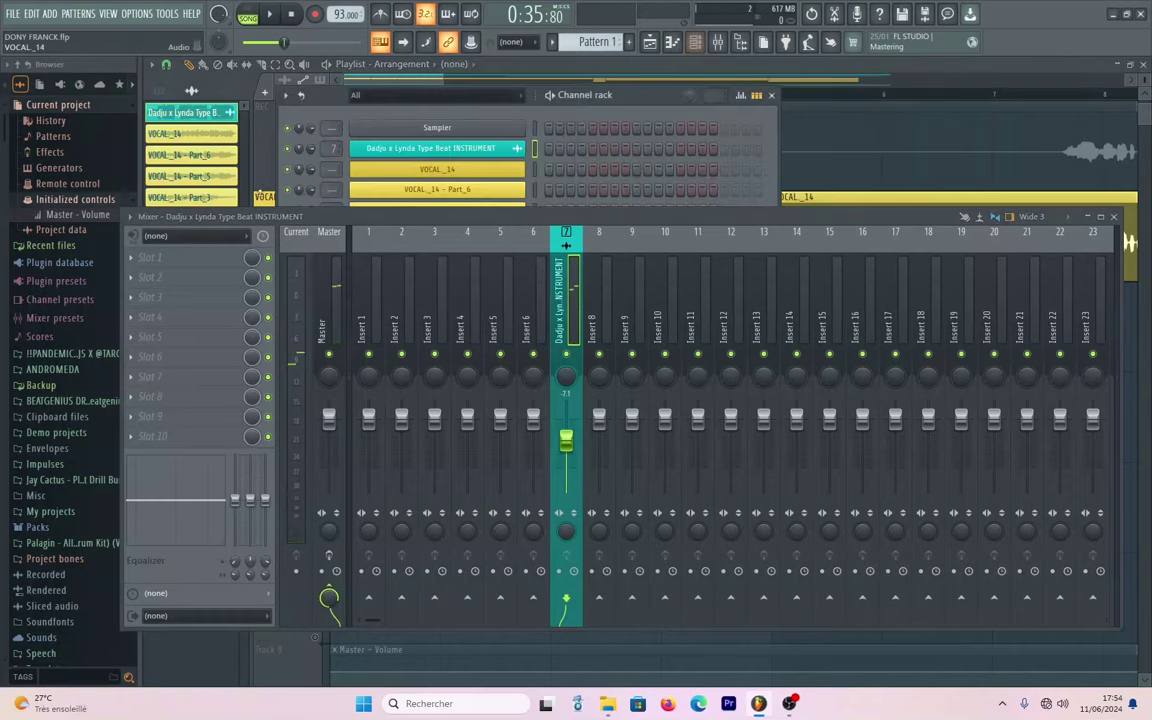
{"action": "key", "text": "space"}
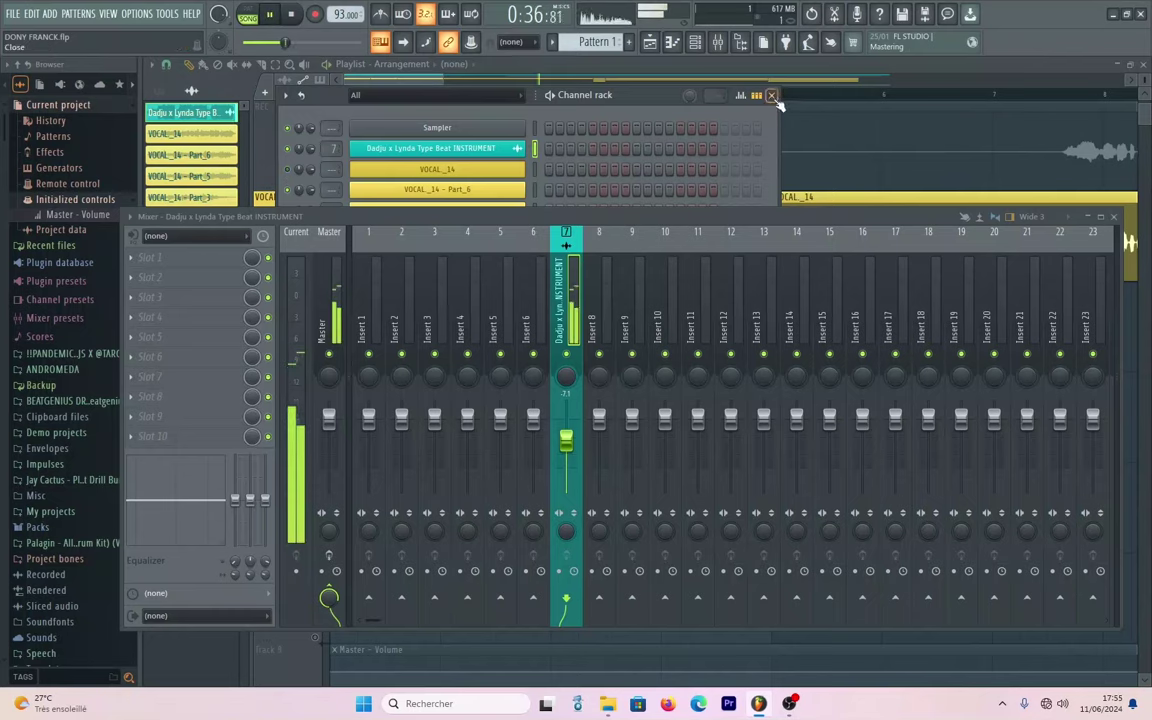
{"action": "left_click", "coordinate": [771, 95]}
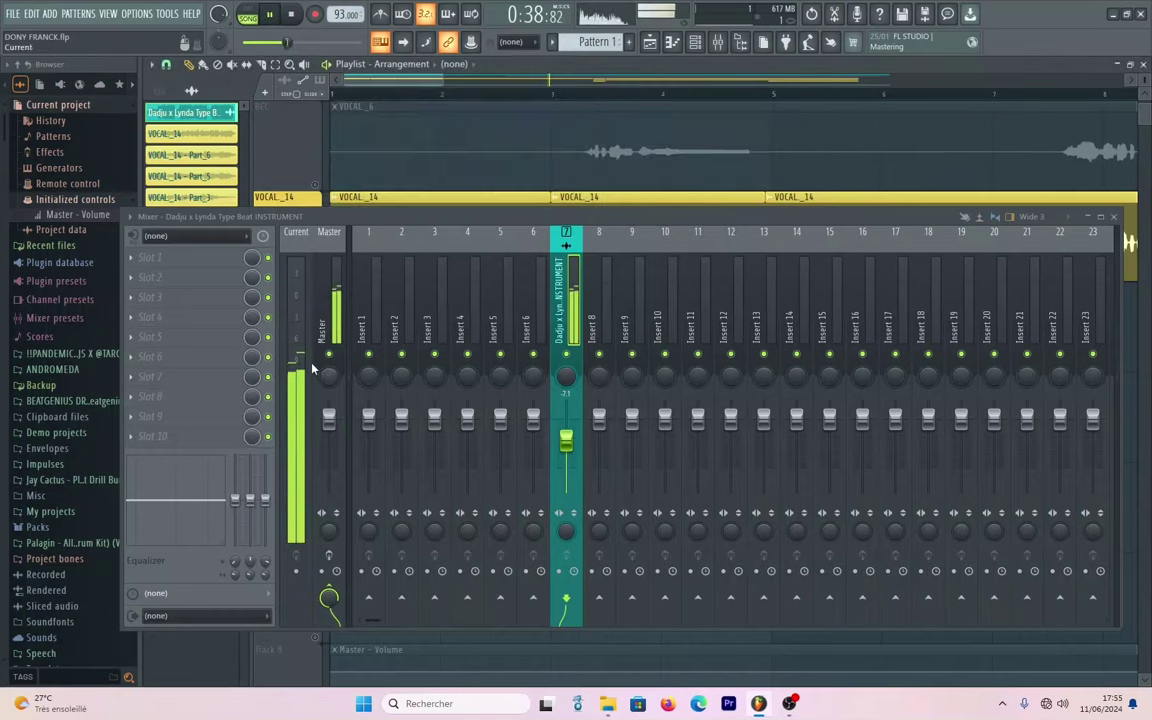
{"action": "key", "text": "space"}
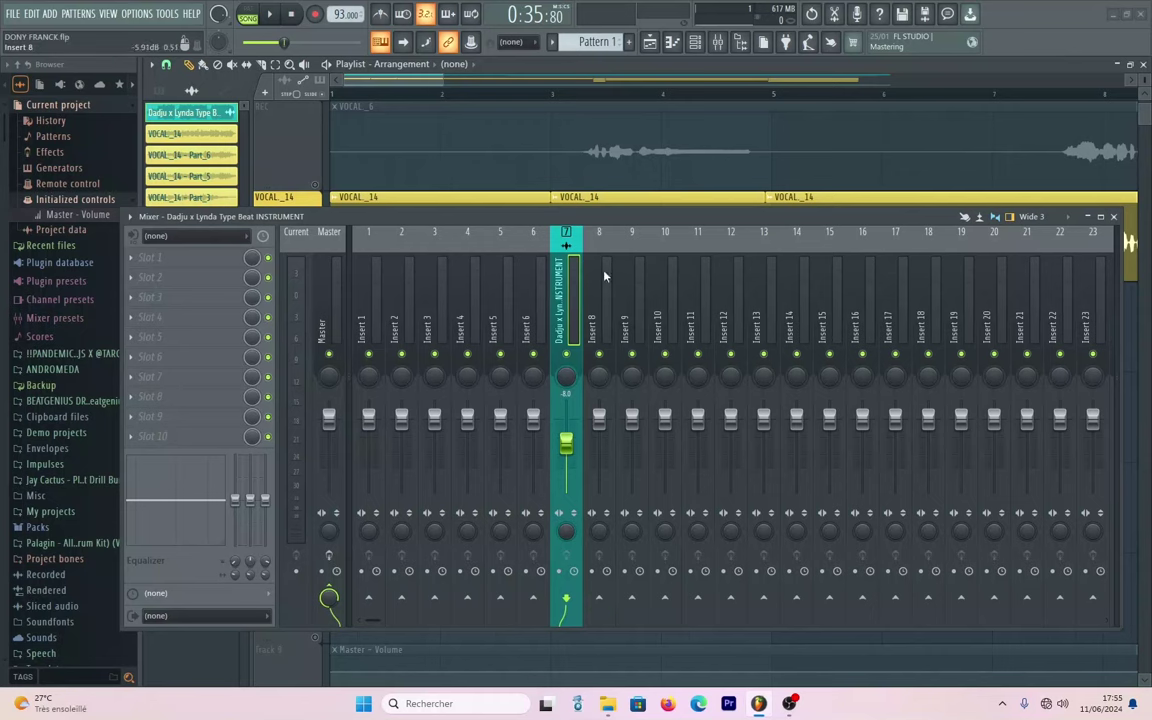
Reopen the channel rack above the mixer and rename mixer insert 8 as BUS VOIX.
{"action": "left_click_drag", "start_coordinate": [608, 219], "coordinate": [606, 317]}
{"action": "left_click", "coordinate": [694, 46]}
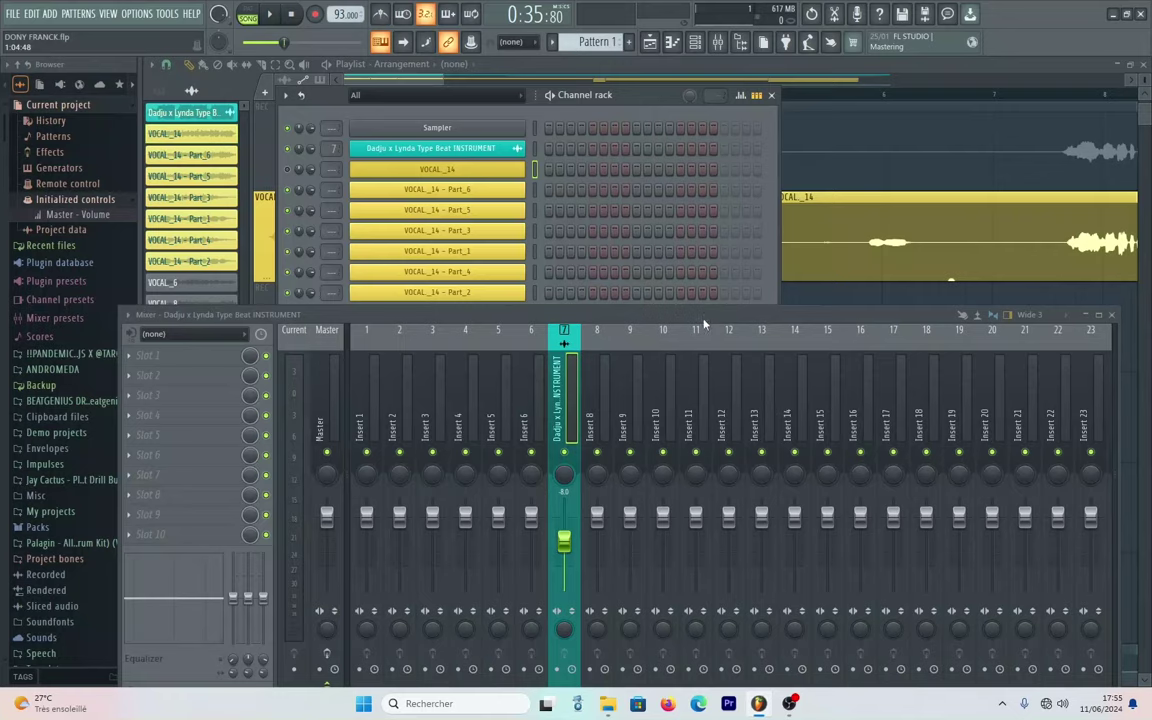
{"action": "left_click_drag", "start_coordinate": [660, 314], "coordinate": [648, 210]}
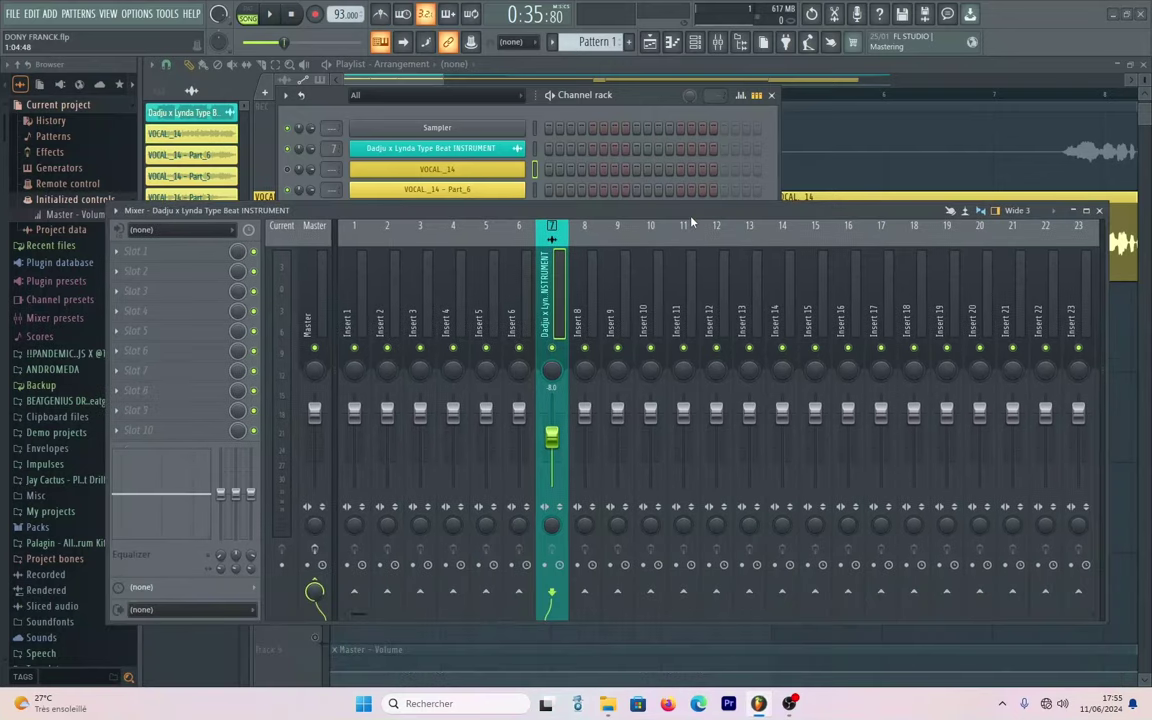
{"action": "left_click", "coordinate": [593, 270]}
{"action": "right_click", "coordinate": [593, 270]}
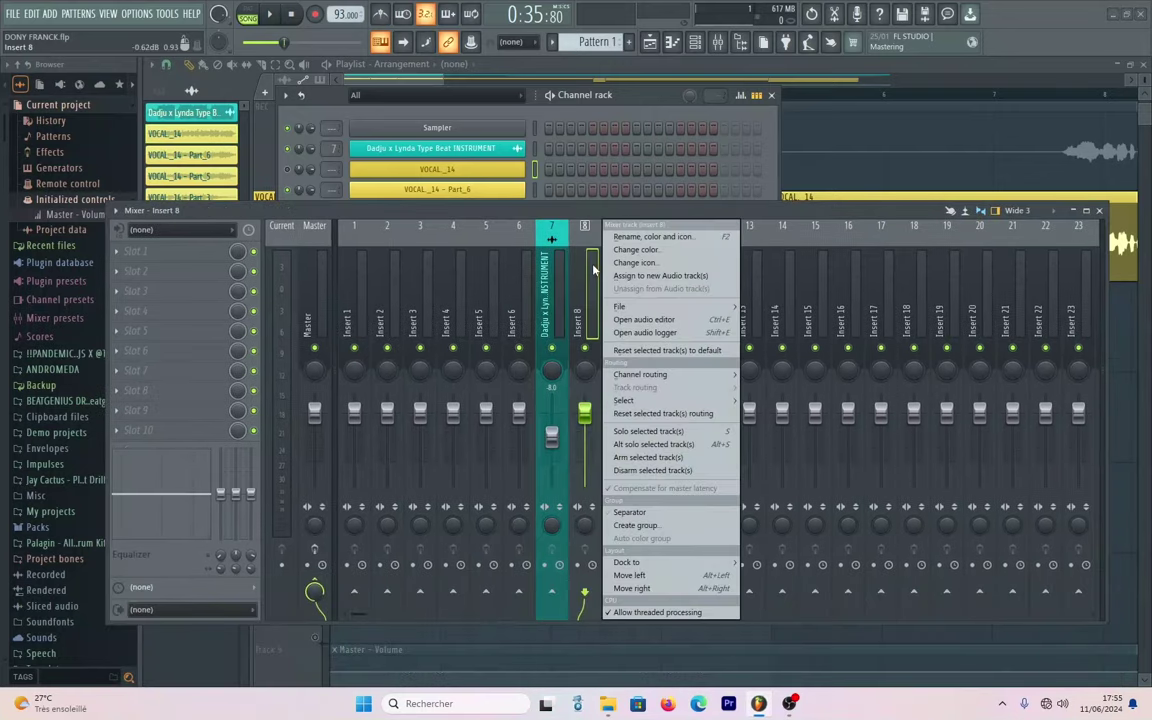
{"action": "left_click", "coordinate": [642, 235]}
{"action": "type", "text": "BUS"}
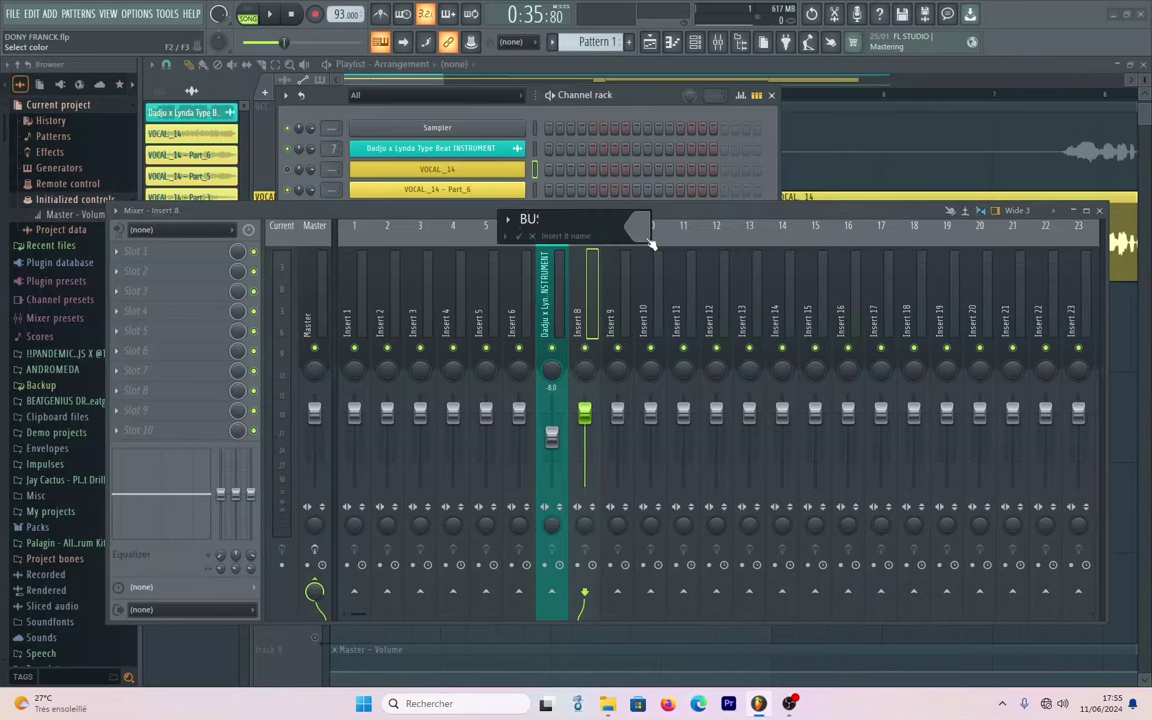
{"action": "type", "text": " VOIX"}
{"action": "key", "text": "Return"}
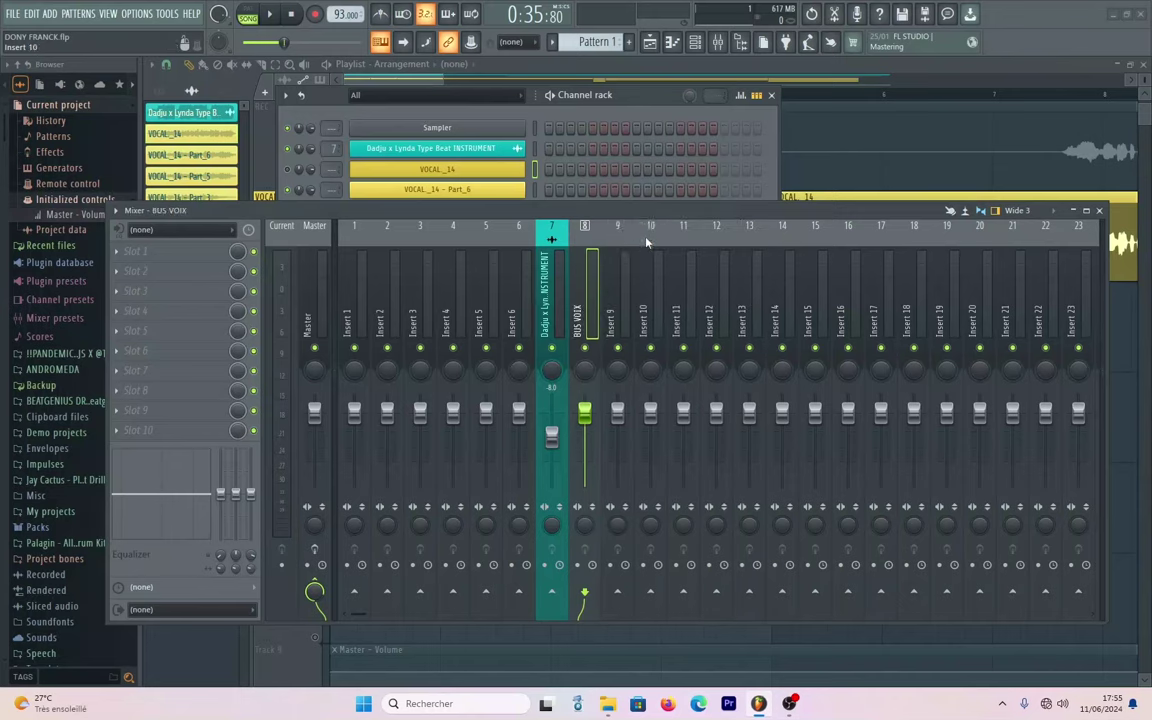
Rename mixer insert 9 as BUS FX.
{"action": "left_click", "coordinate": [624, 262]}
{"action": "right_click", "coordinate": [625, 261]}
{"action": "left_click", "coordinate": [680, 236]}
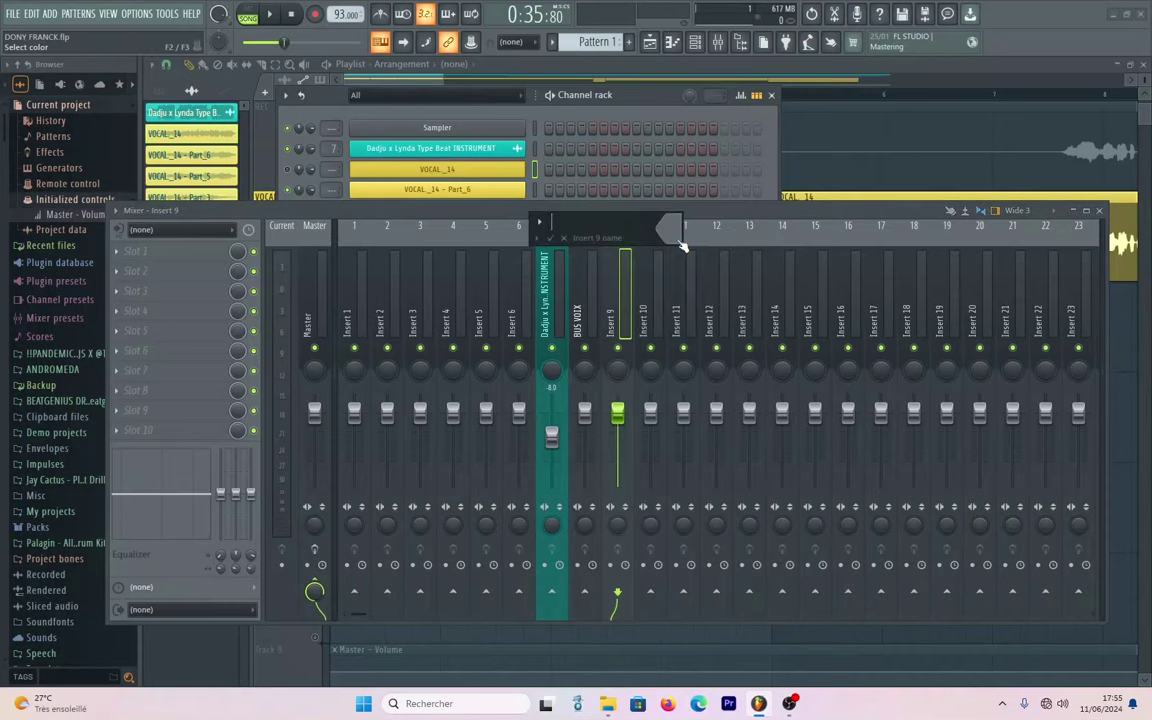
{"action": "type", "text": "BUS FX"}
{"action": "key", "text": "Return"}
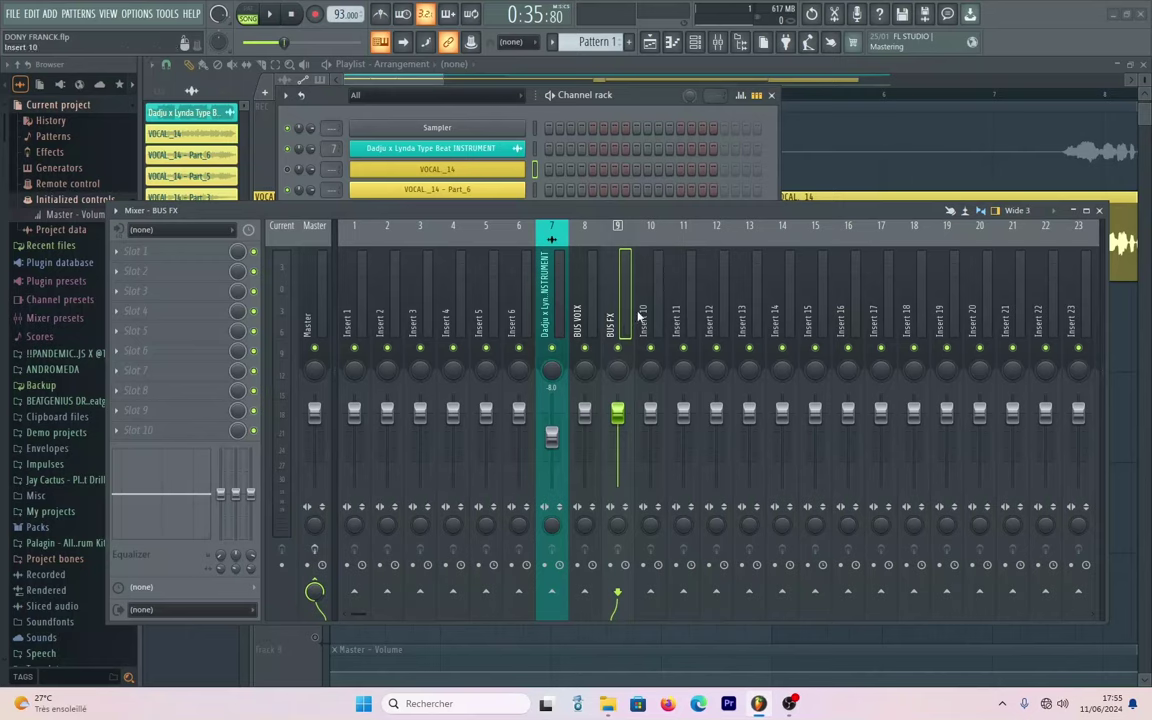
Rename mixer insert 18 as DELAY.
{"action": "right_click", "coordinate": [920, 265]}
{"action": "left_click", "coordinate": [968, 249]}
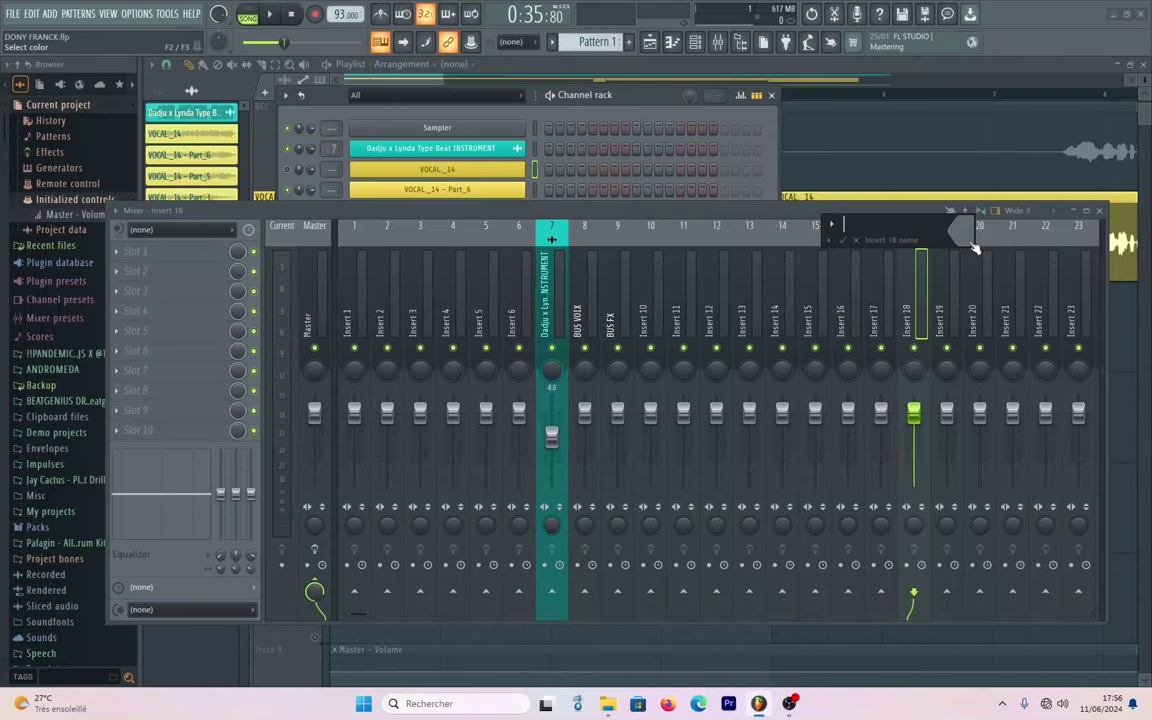
{"action": "type", "text": "DELAY"}
{"action": "key", "text": "Return"}
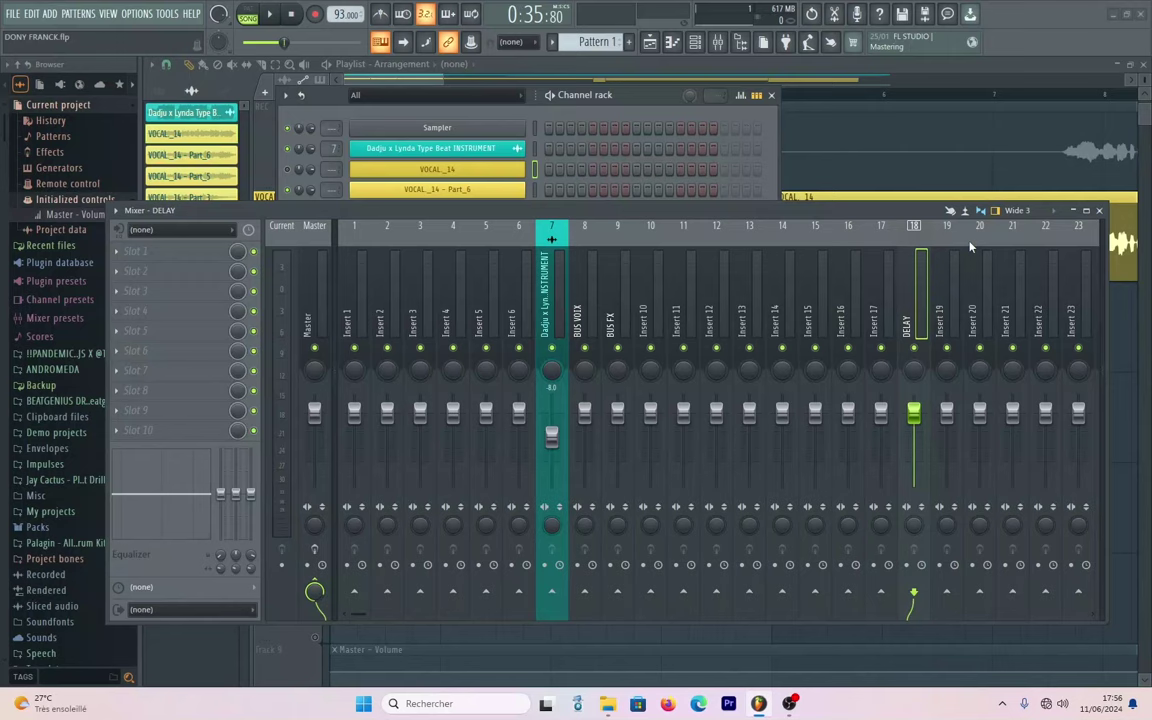
Rename mixer insert 19 as REVERB.
{"action": "right_click", "coordinate": [946, 230]}
{"action": "left_click", "coordinate": [988, 238]}
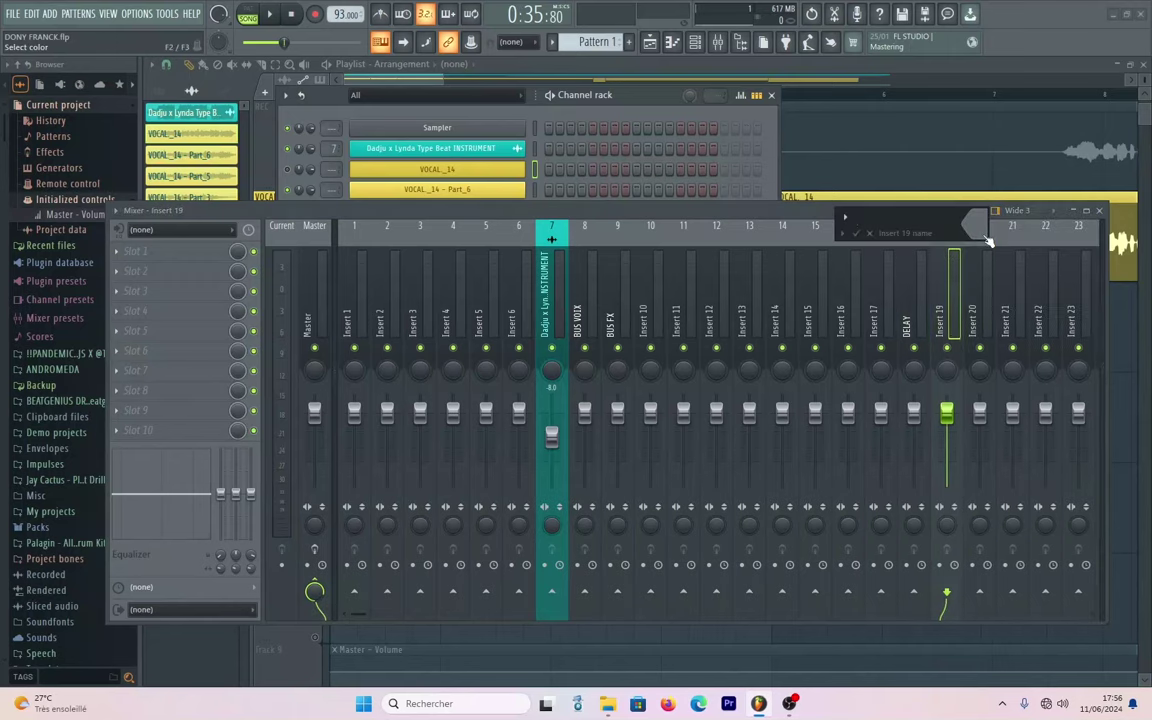
{"action": "type", "text": "REVERB"}
{"action": "key", "text": "Return"}
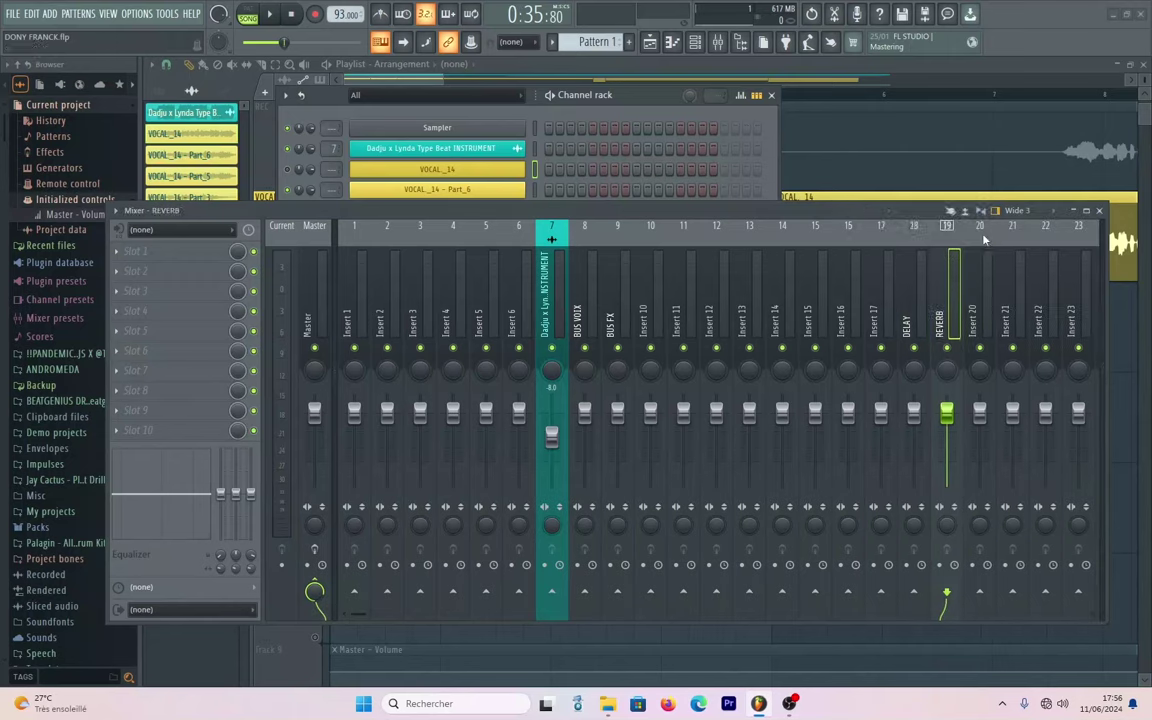
Colour the DELAY and REVERB mixer tracks Lime Green (#23C212) and route them only to BUS FX.
{"action": "left_click", "coordinate": [915, 270], "text": "ctrl"}
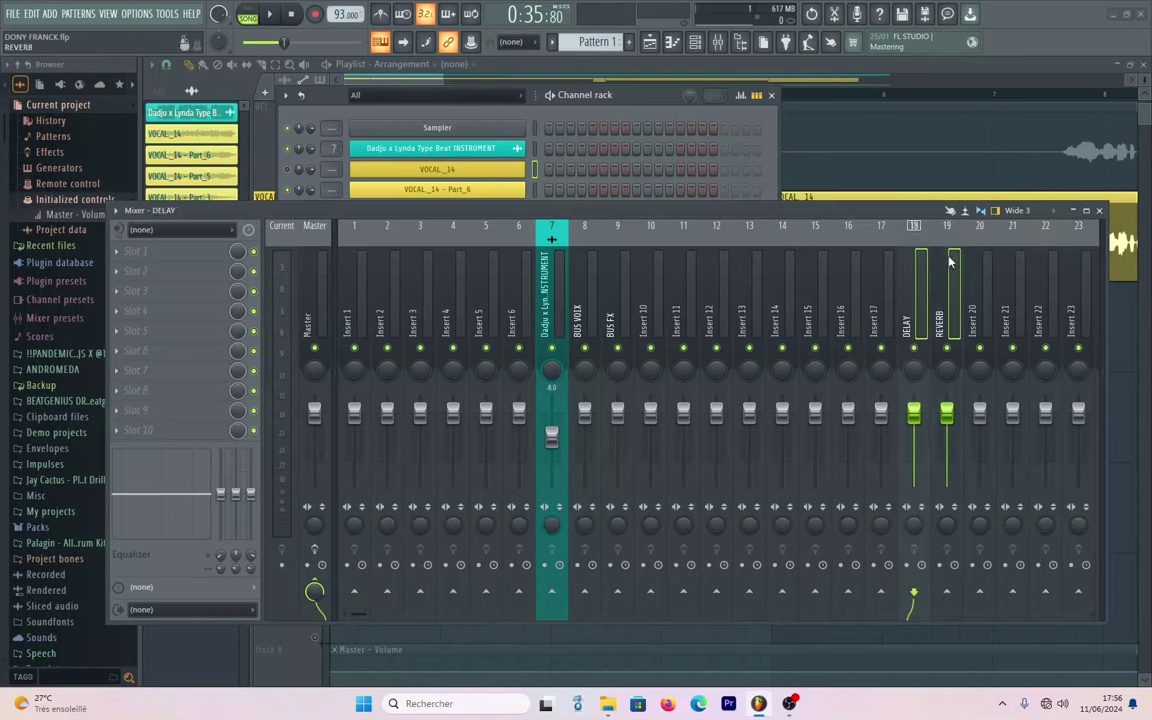
{"action": "right_click", "coordinate": [948, 226]}
{"action": "left_click", "coordinate": [990, 252]}
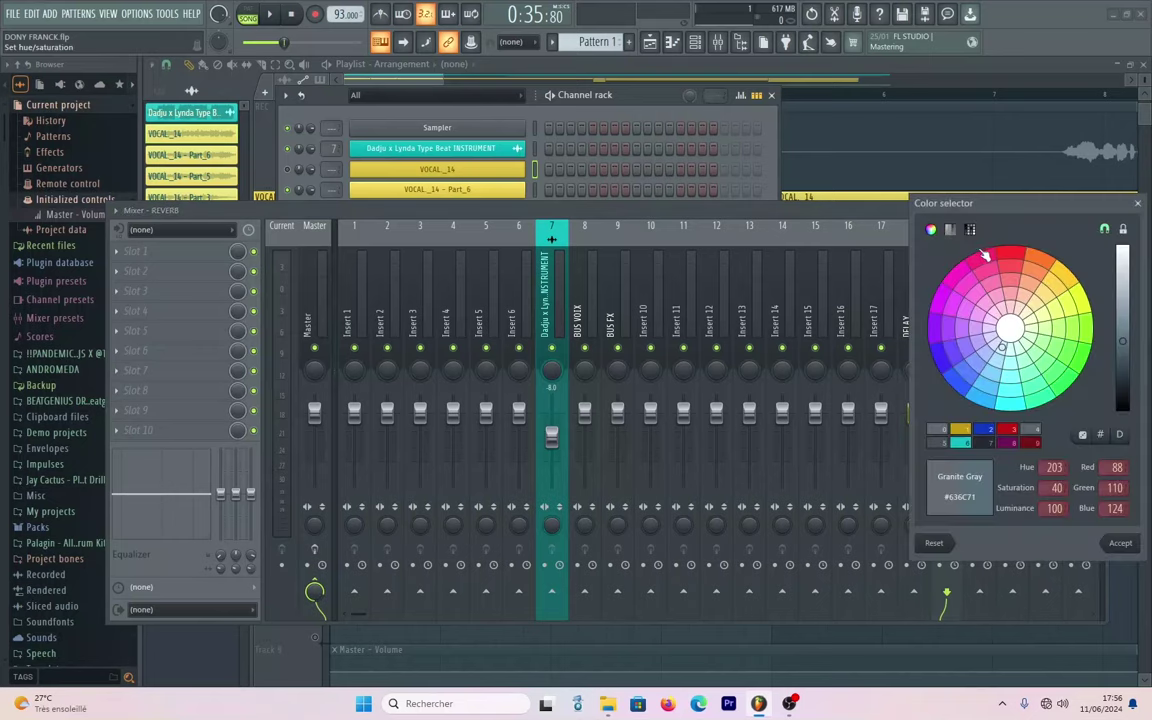
{"action": "left_click", "coordinate": [1078, 383]}
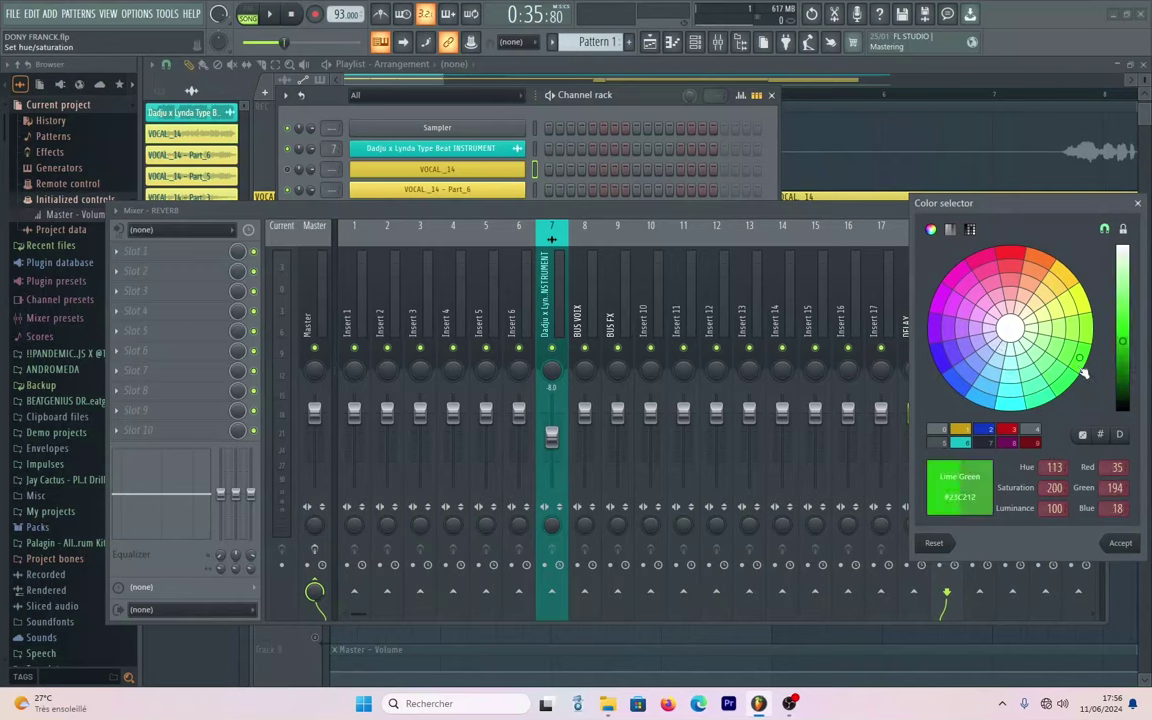
{"action": "left_click", "coordinate": [1120, 543]}
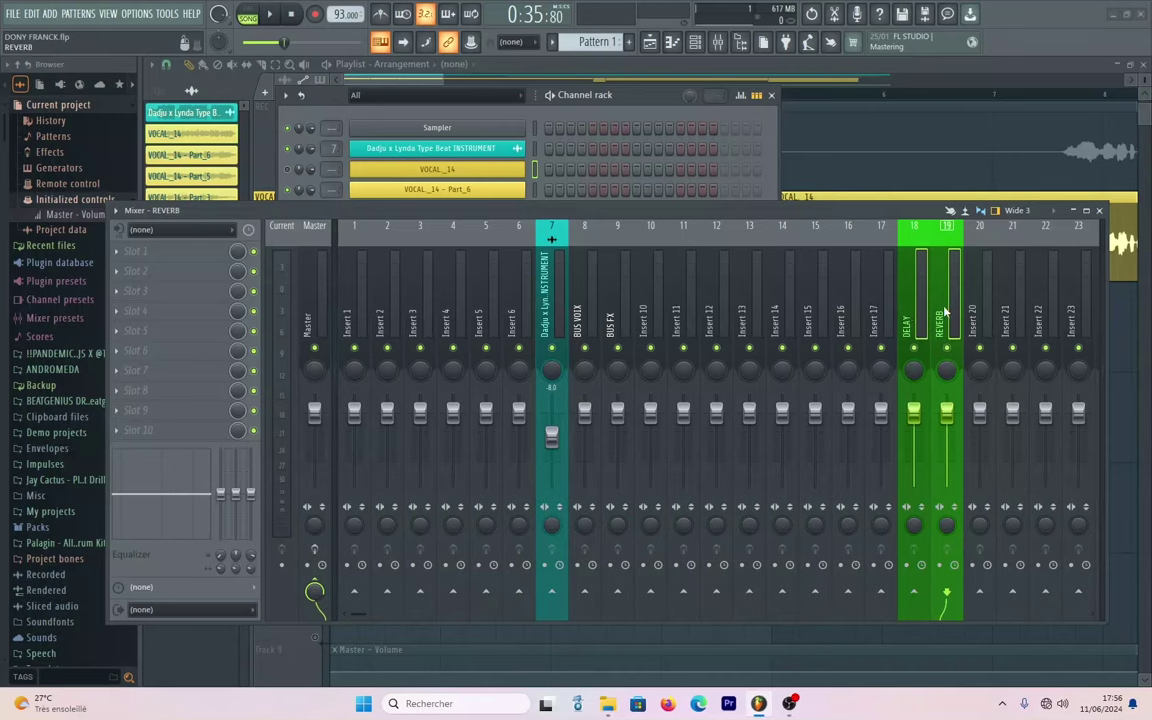
{"action": "right_click", "coordinate": [620, 594]}
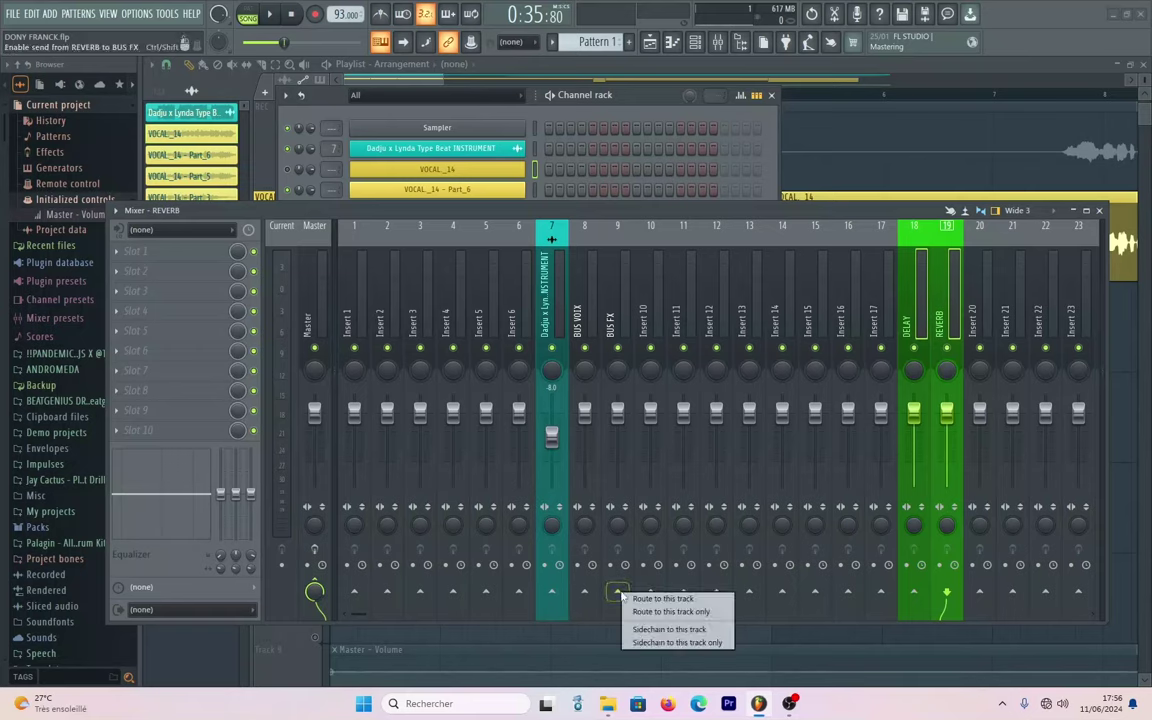
{"action": "left_click", "coordinate": [672, 612]}
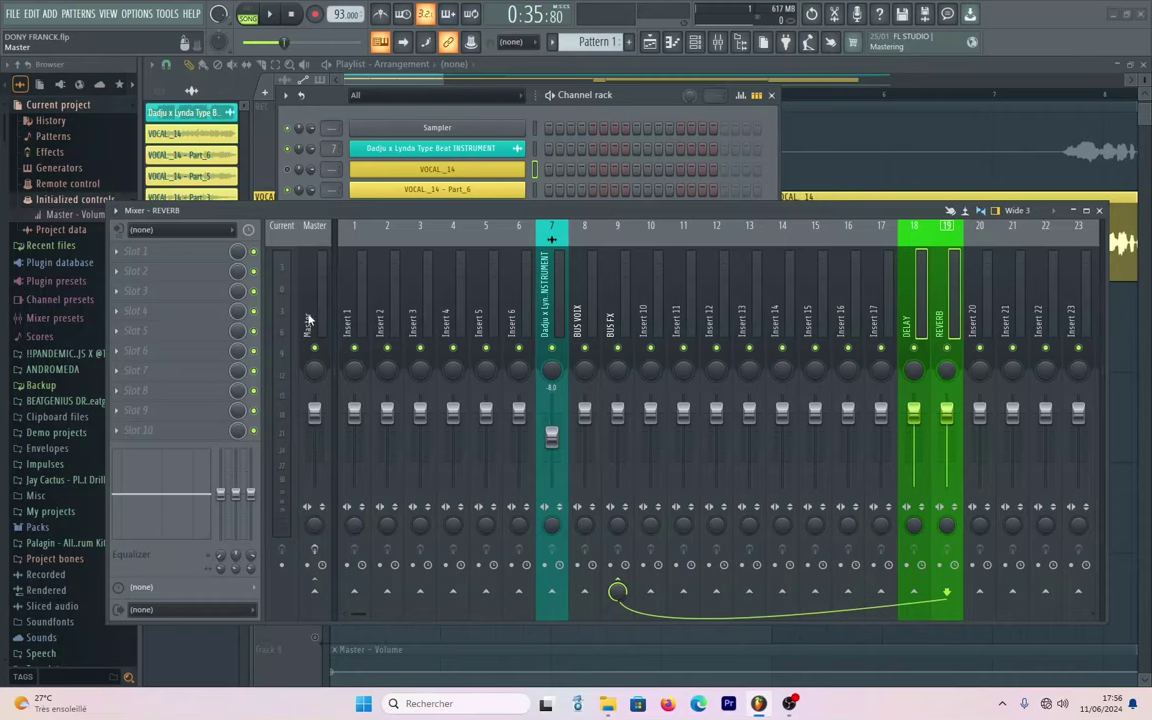
Try lowering the BUS FX track's volume to -13.5 dB and reset its fader to default.
{"action": "left_click", "coordinate": [620, 314]}
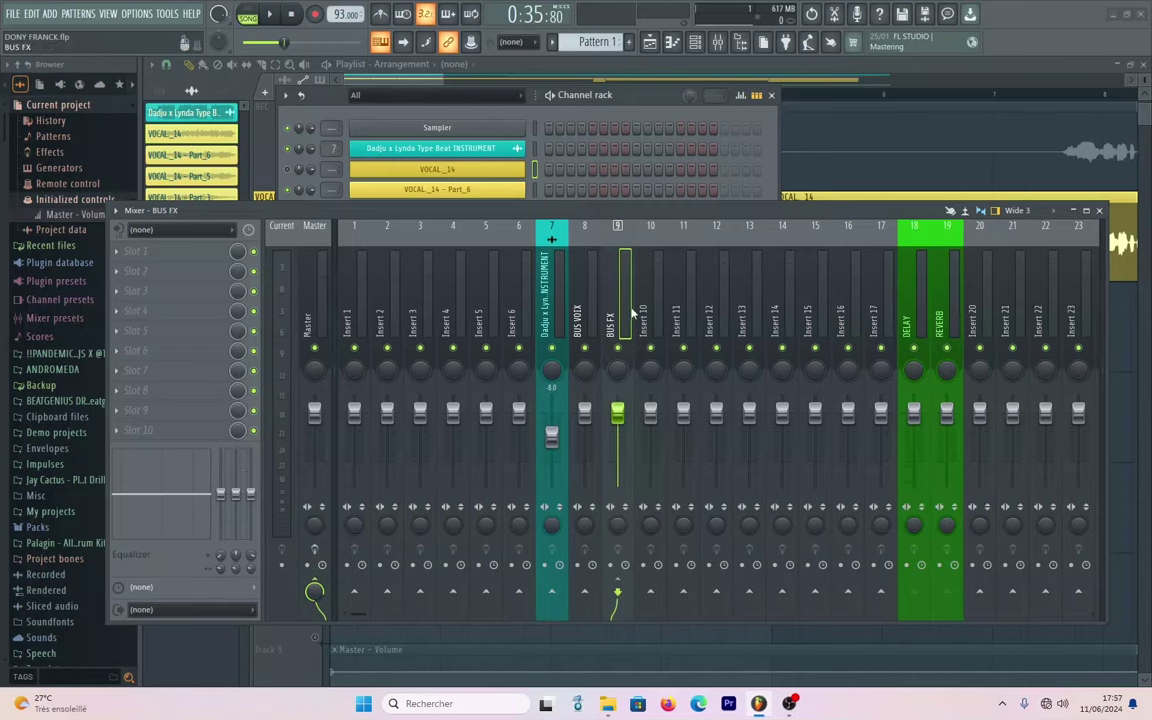
{"action": "left_click_drag", "start_coordinate": [619, 415], "coordinate": [619, 448]}
{"action": "right_click", "coordinate": [620, 452]}
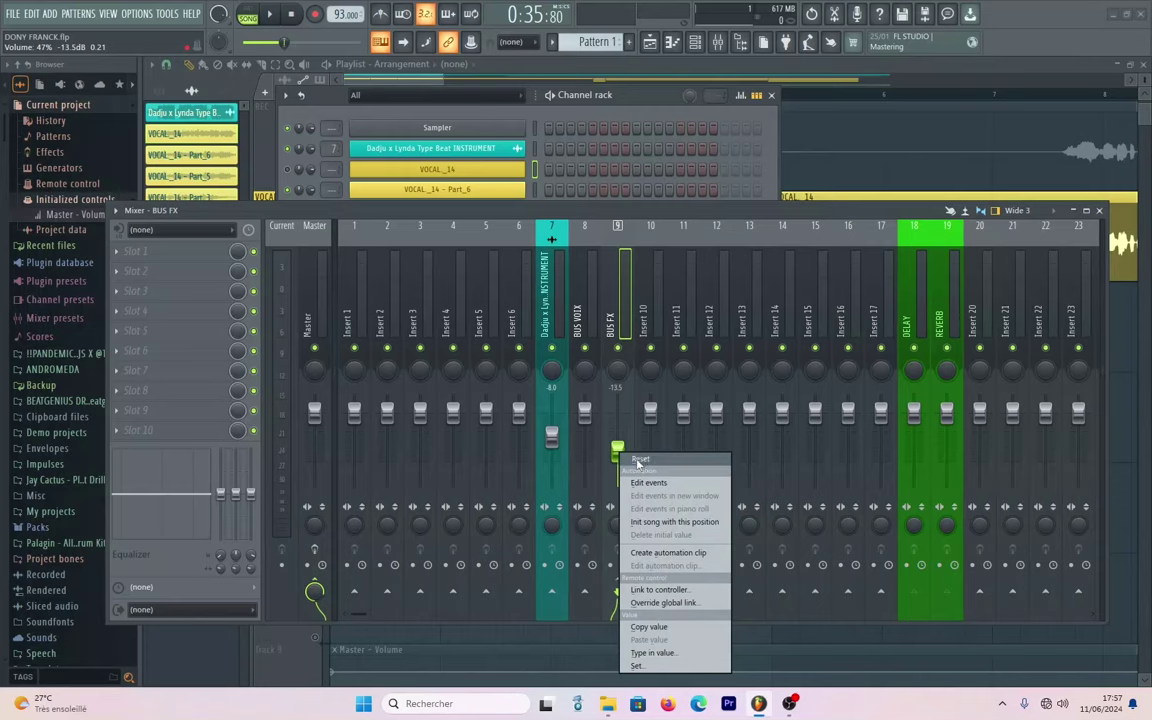
{"action": "left_click", "coordinate": [638, 459]}
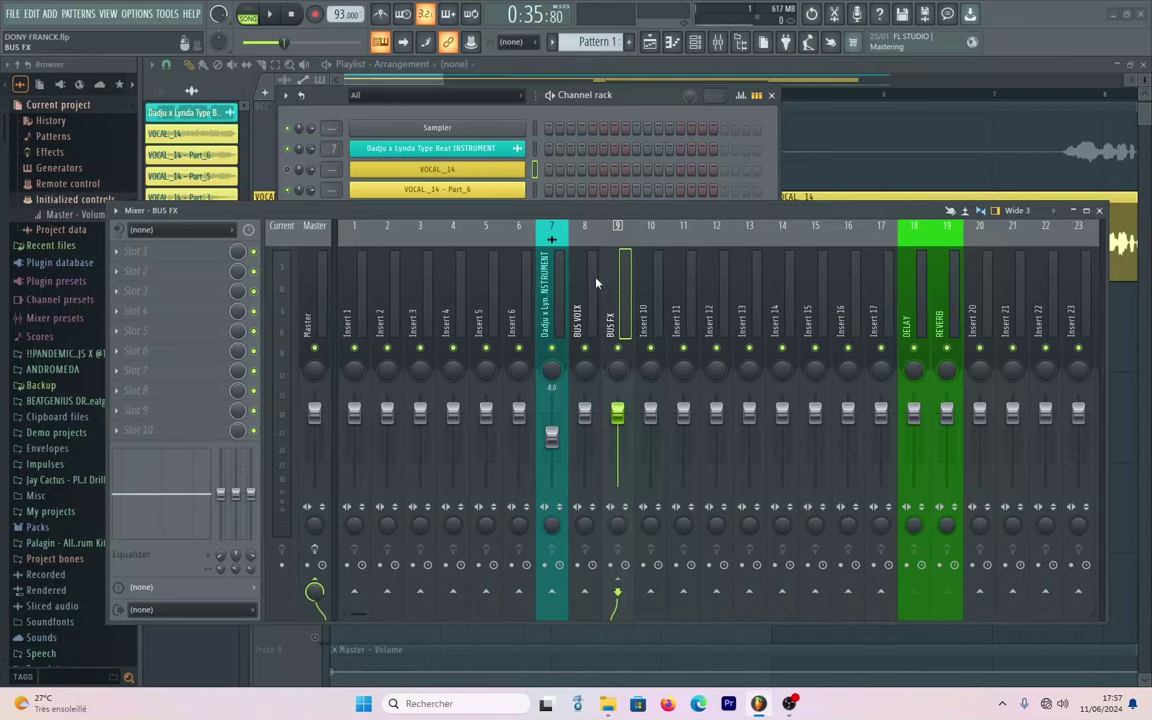
Rename mixer inserts 11 to 14 together as VOIX 1.
{"action": "left_click", "coordinate": [688, 300]}
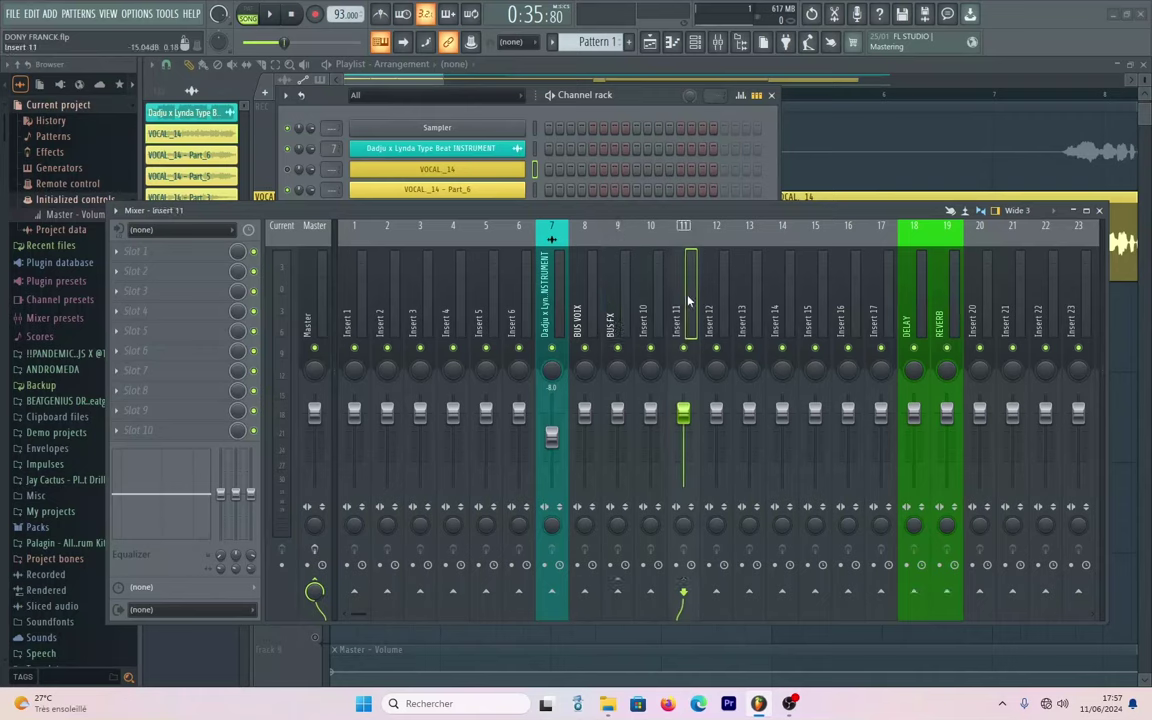
{"action": "left_click", "coordinate": [708, 310], "text": "ctrl"}
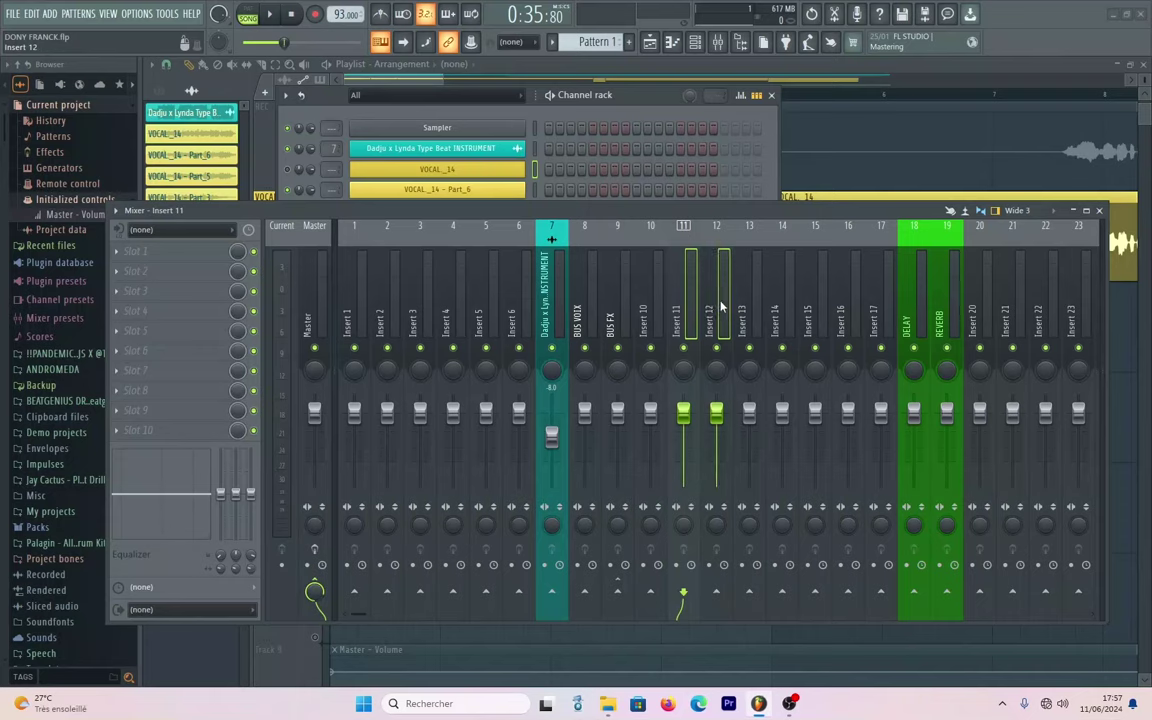
{"action": "left_click", "coordinate": [752, 305], "text": "ctrl+shift"}
{"action": "left_click", "coordinate": [787, 302], "text": "ctrl+shift"}
{"action": "right_click", "coordinate": [683, 291]}
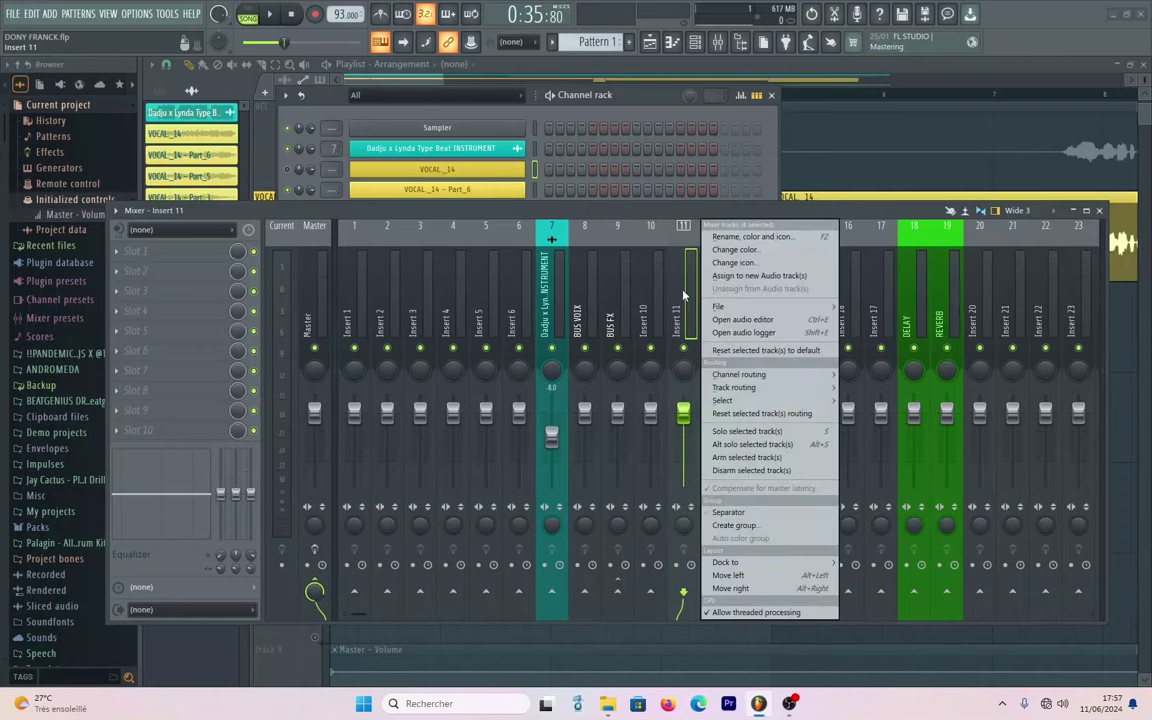
{"action": "left_click", "coordinate": [752, 237]}
{"action": "type", "text": "VOIX"}
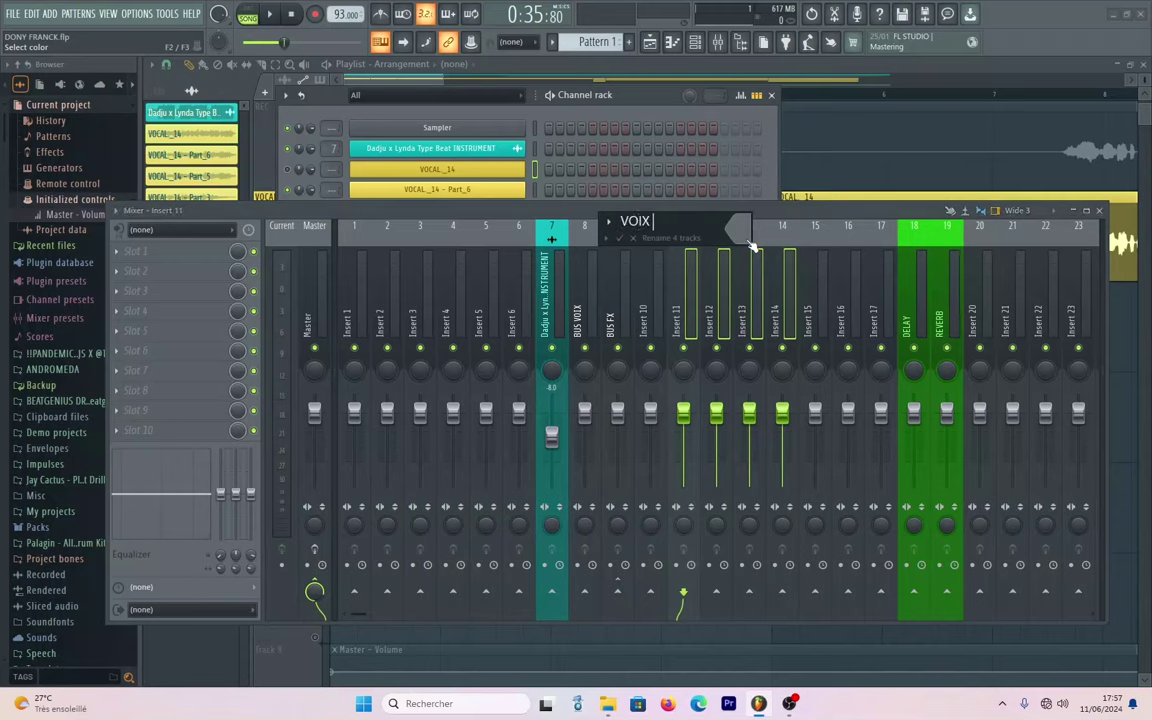
{"action": "key", "text": "Return"}
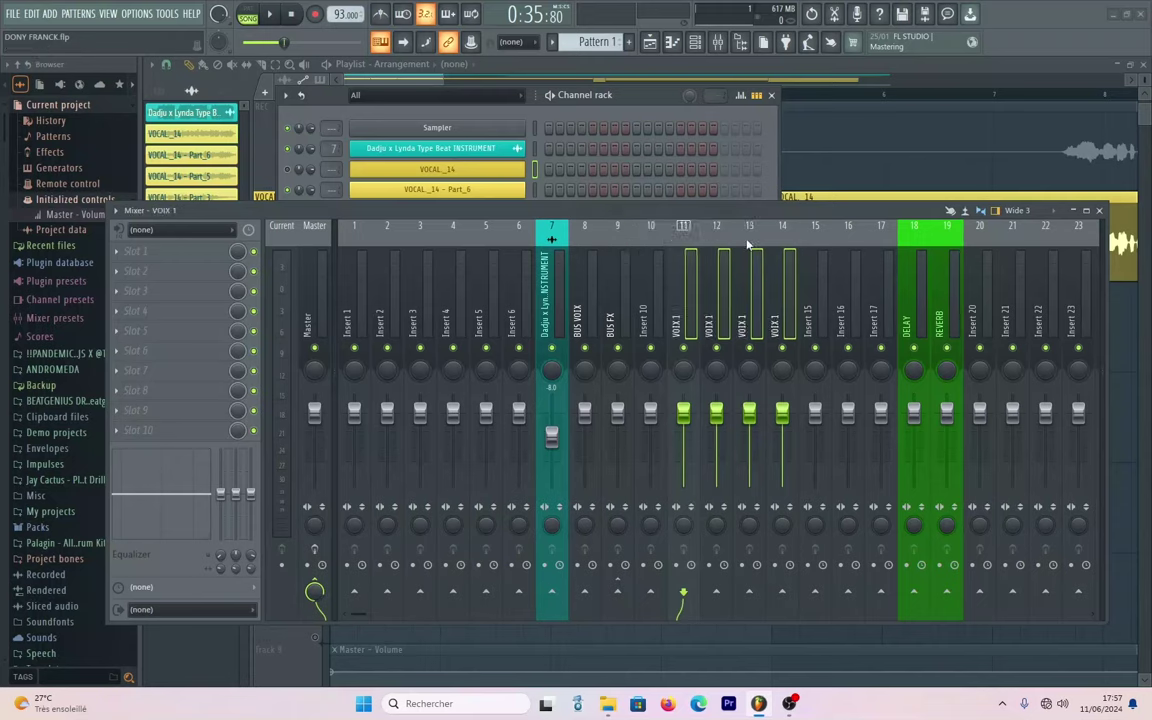
Rename mixer tracks 13 and 14 together as VOIX 2.
{"action": "left_click", "coordinate": [722, 308]}
{"action": "left_click", "coordinate": [750, 312]}
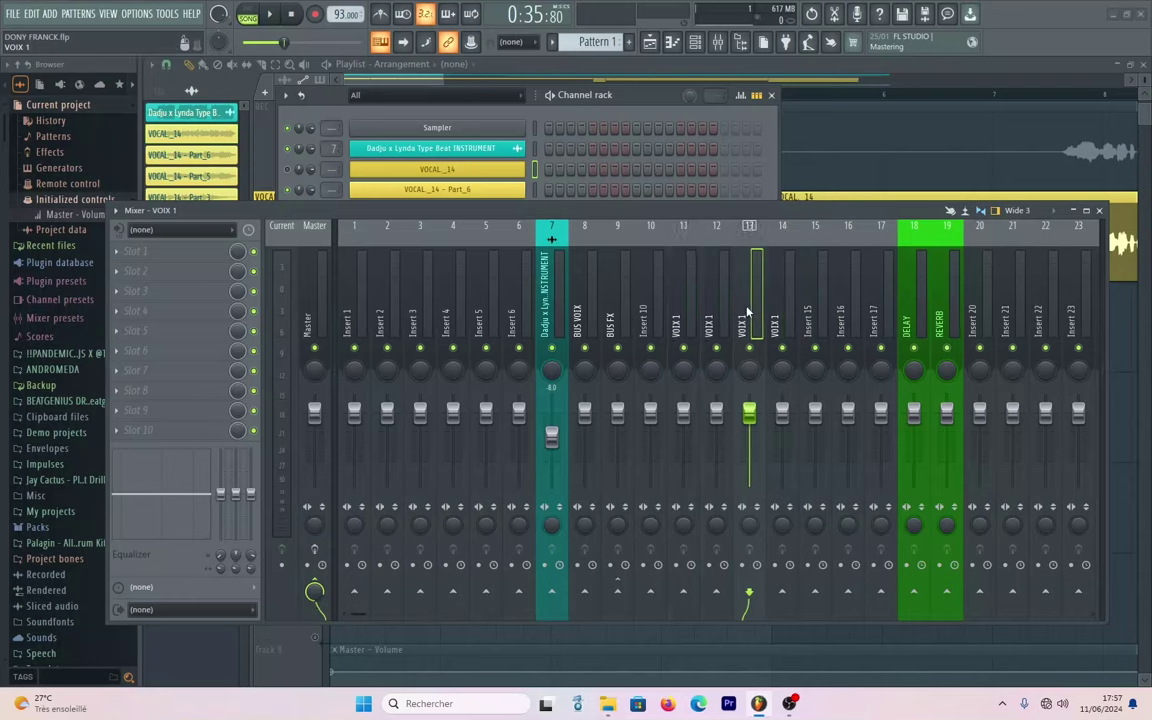
{"action": "left_click", "coordinate": [783, 312], "text": "ctrl"}
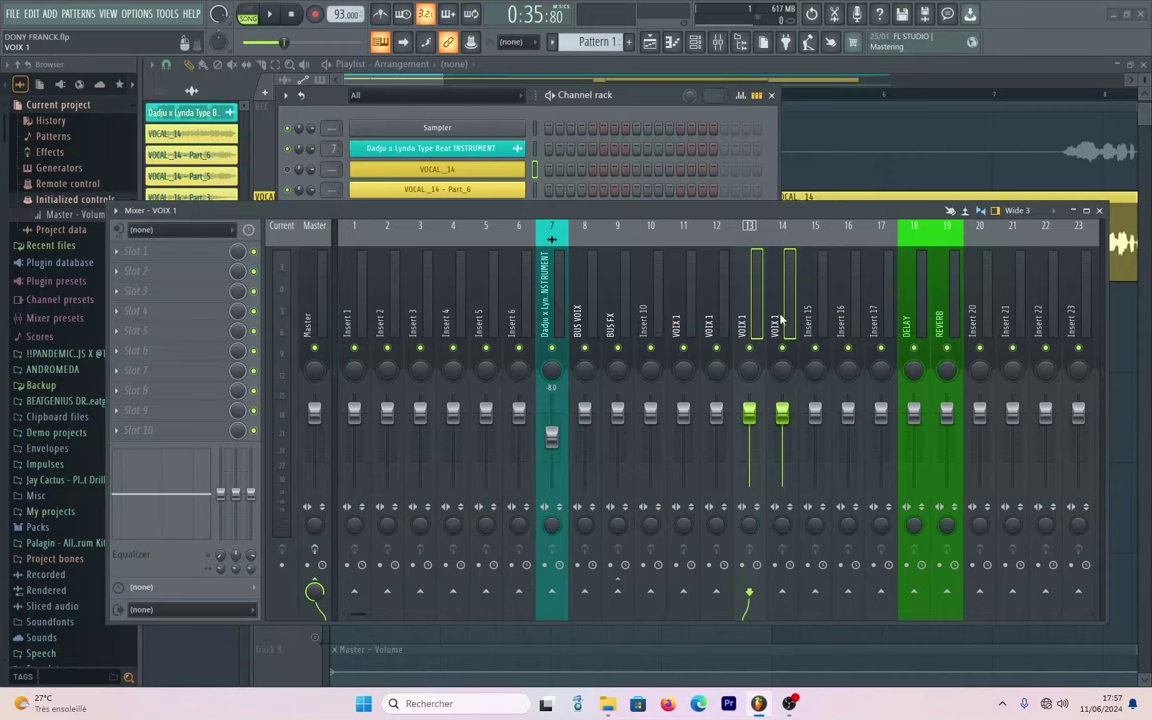
{"action": "right_click", "coordinate": [796, 225]}
{"action": "left_click", "coordinate": [833, 237]}
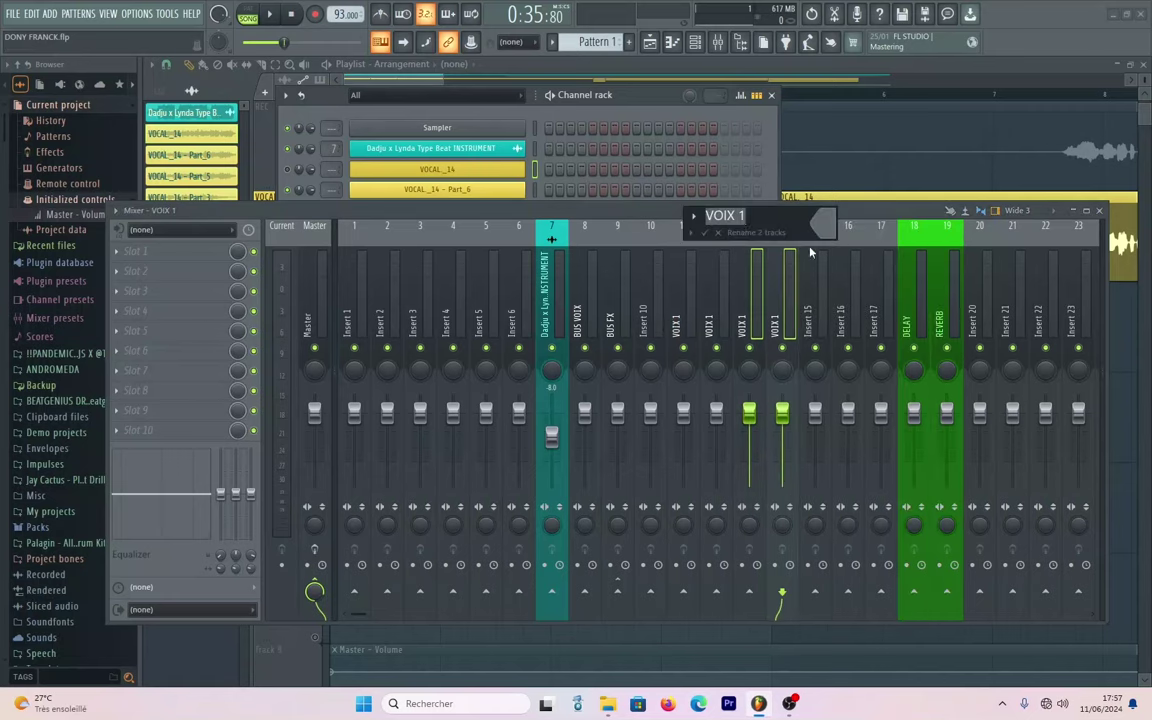
{"action": "key", "text": "BackSpace"}
{"action": "type", "text": "2"}
{"action": "key", "text": "Return"}
Colour the two VOIX 1 mixer tracks, 11 and 12, purple.
{"action": "left_click", "coordinate": [675, 280]}
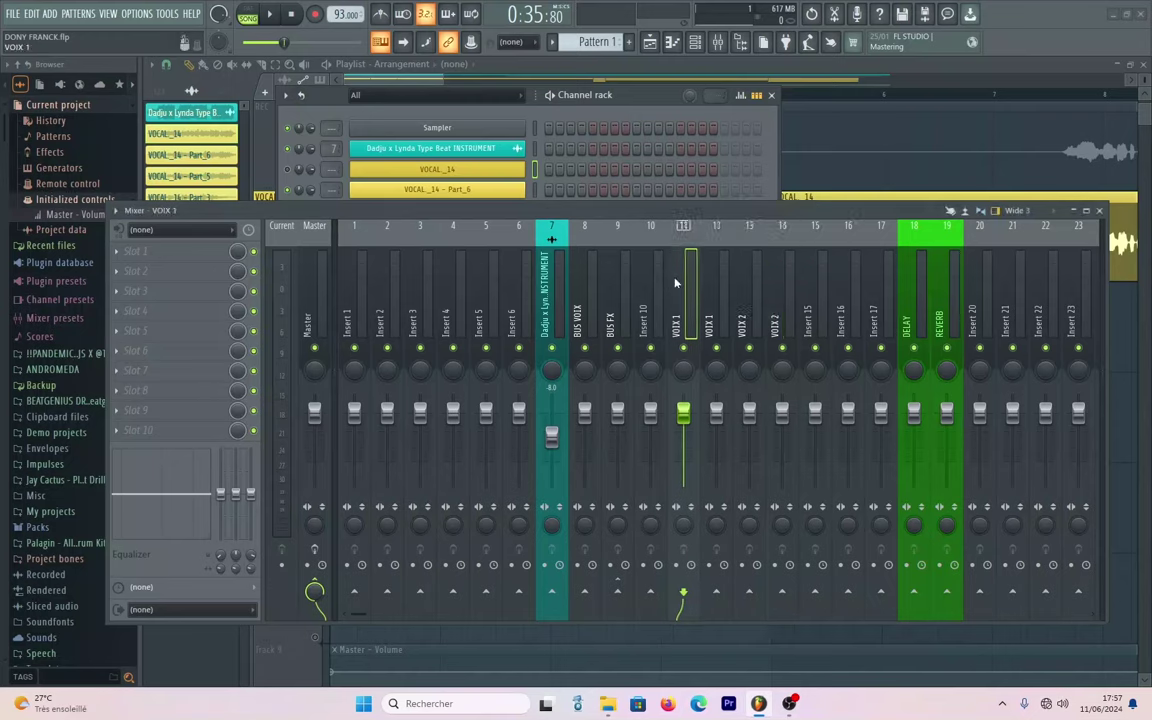
{"action": "left_click", "coordinate": [719, 285], "text": "ctrl+shift"}
{"action": "right_click", "coordinate": [729, 279]}
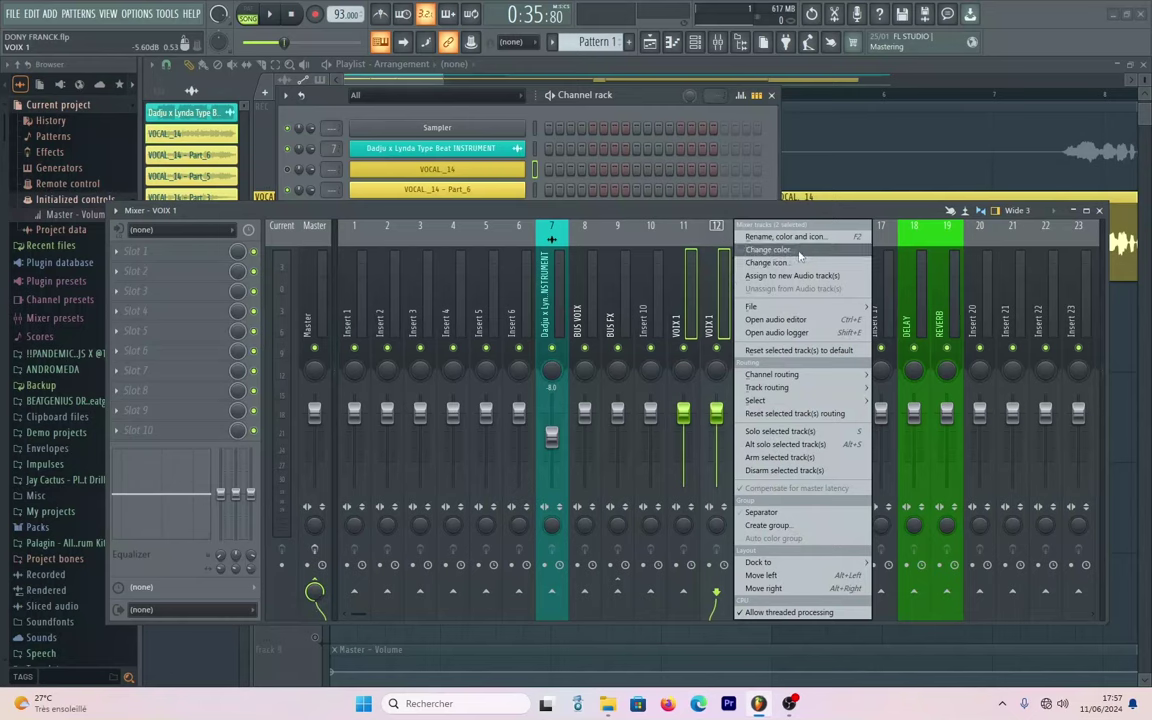
{"action": "left_click", "coordinate": [768, 249]}
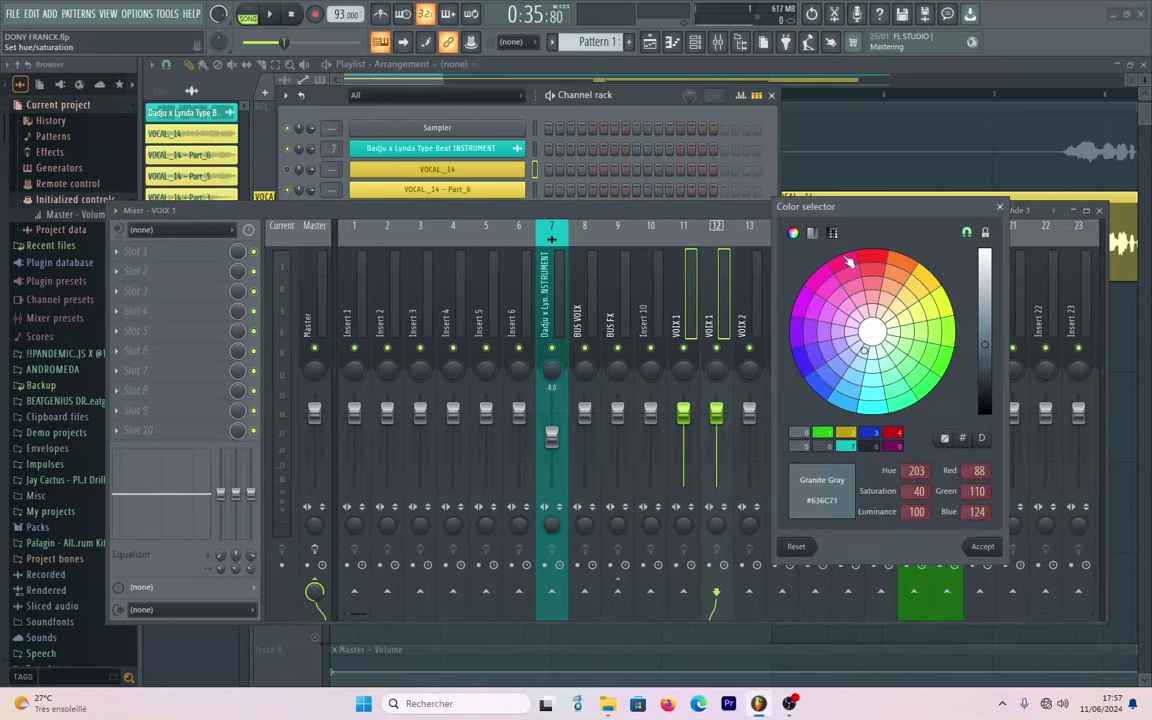
{"action": "left_click", "coordinate": [980, 546]}
Colour the two VOIX 2 mixer tracks, 13 and 14, red.
{"action": "left_click", "coordinate": [752, 300]}
{"action": "left_click", "coordinate": [788, 300], "text": "ctrl+shift"}
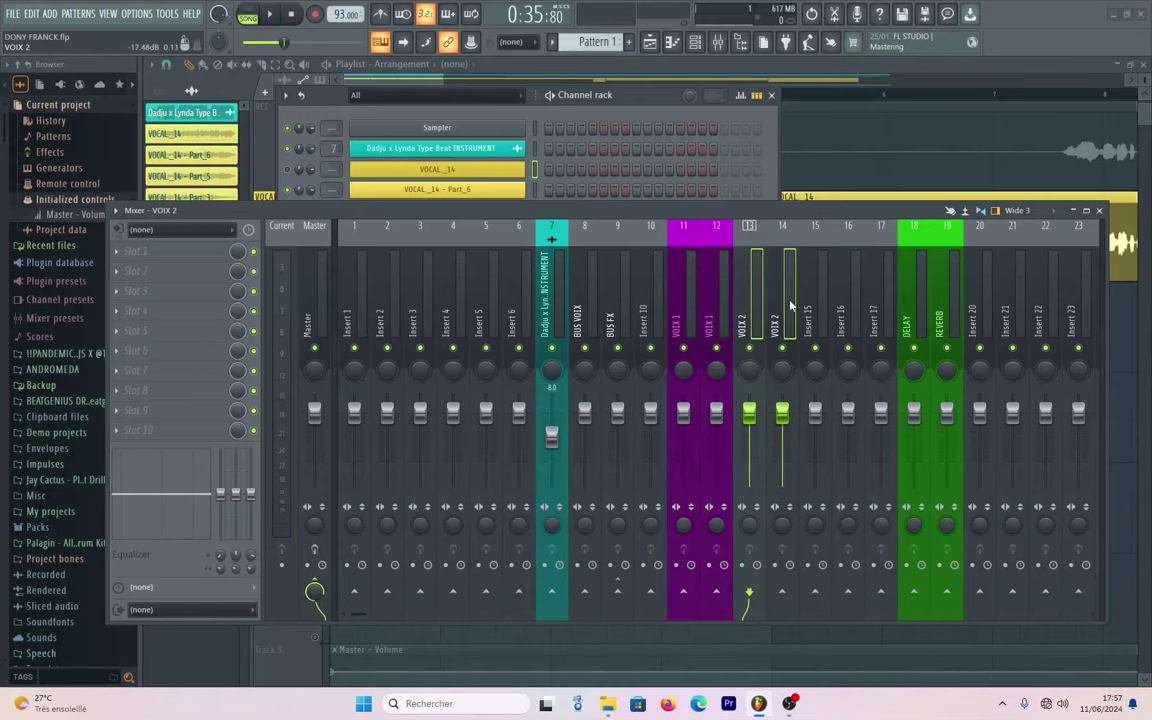
{"action": "right_click", "coordinate": [788, 300]}
{"action": "left_click", "coordinate": [839, 252]}
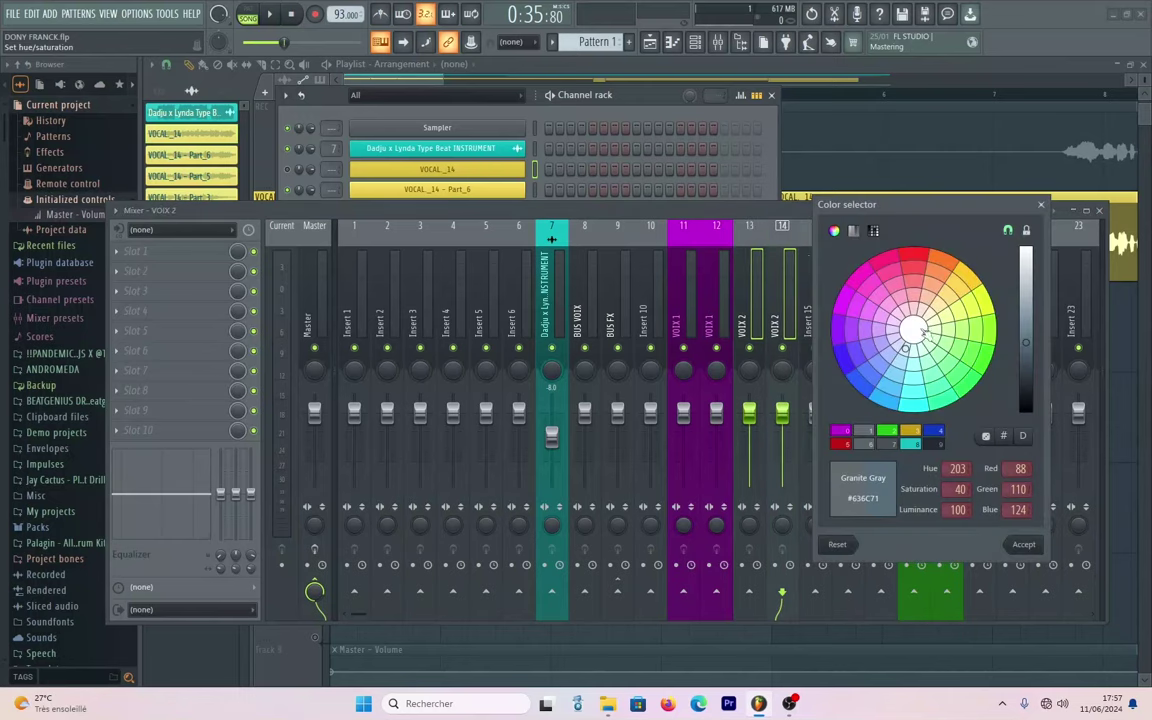
{"action": "left_click", "coordinate": [914, 254]}
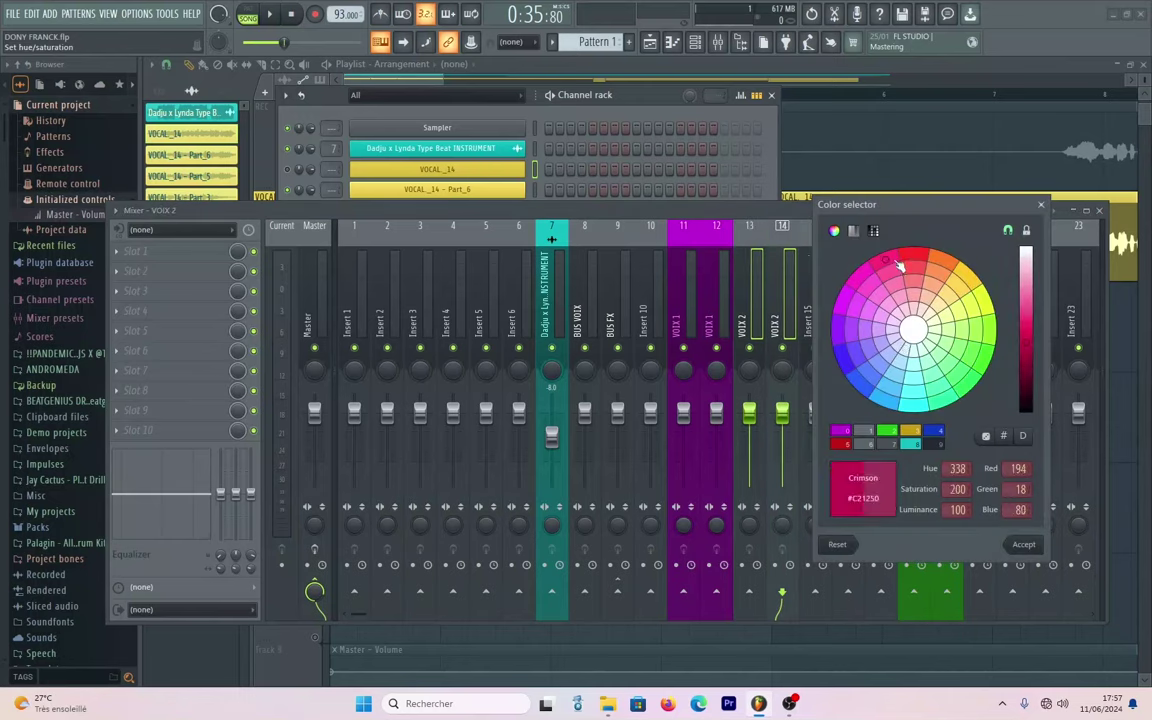
{"action": "left_click", "coordinate": [1023, 544]}
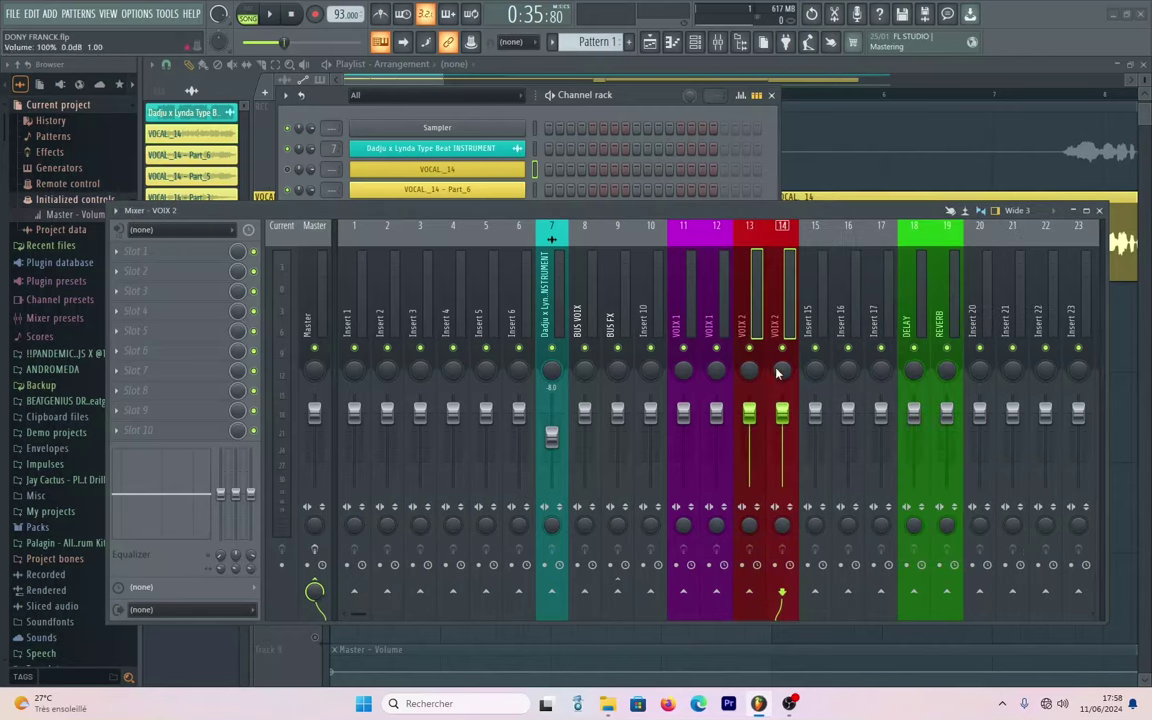
{"action": "left_click", "coordinate": [815, 290]}
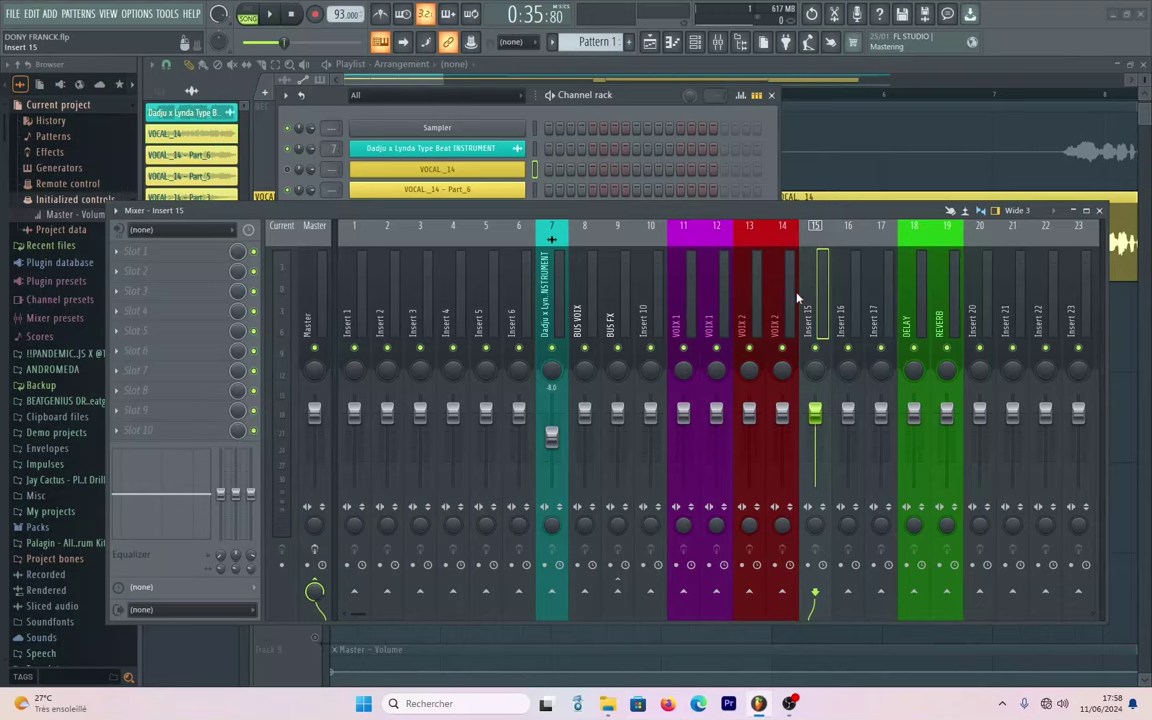
Lower the mixer window and close the channel rack to uncover the VOCAL_14 clips in the playlist.
{"action": "left_click", "coordinate": [681, 308]}
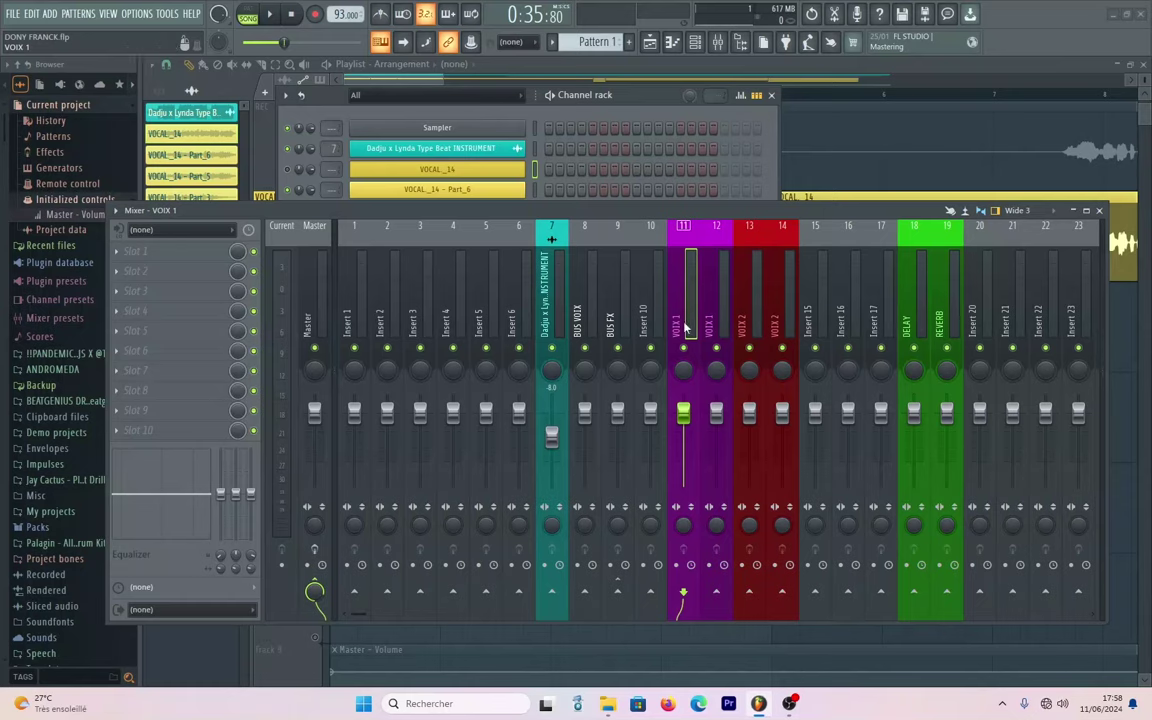
{"action": "left_click", "coordinate": [590, 320]}
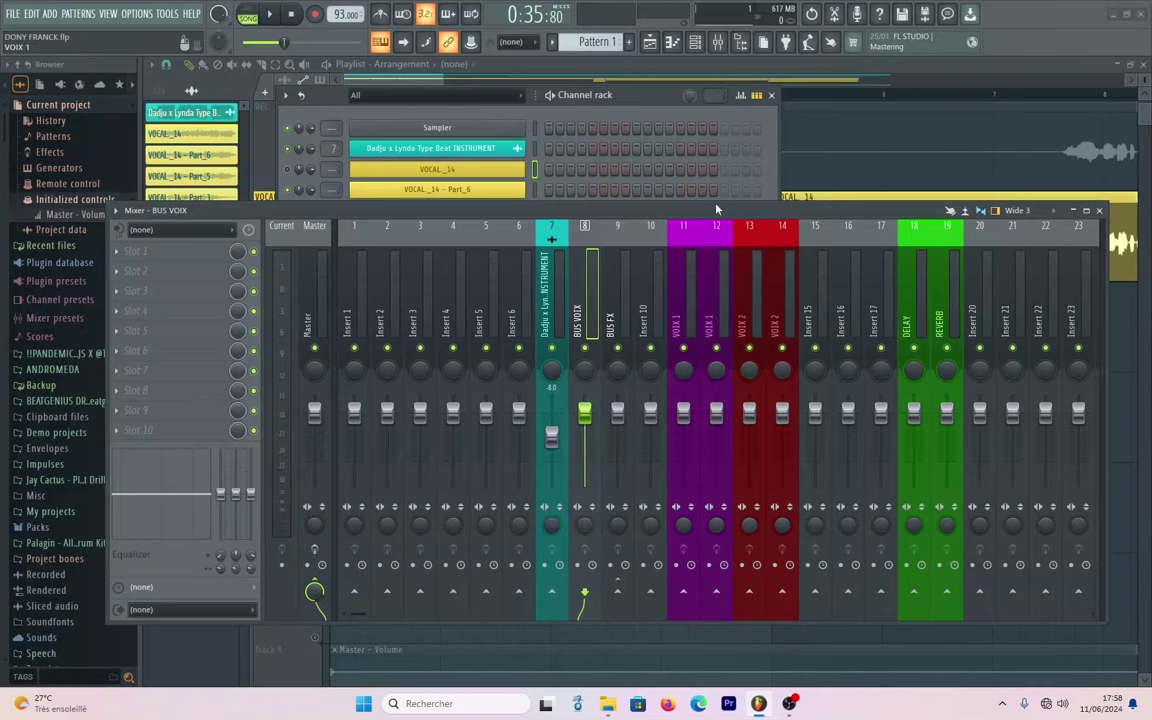
{"action": "left_click_drag", "start_coordinate": [716, 209], "coordinate": [716, 313]}
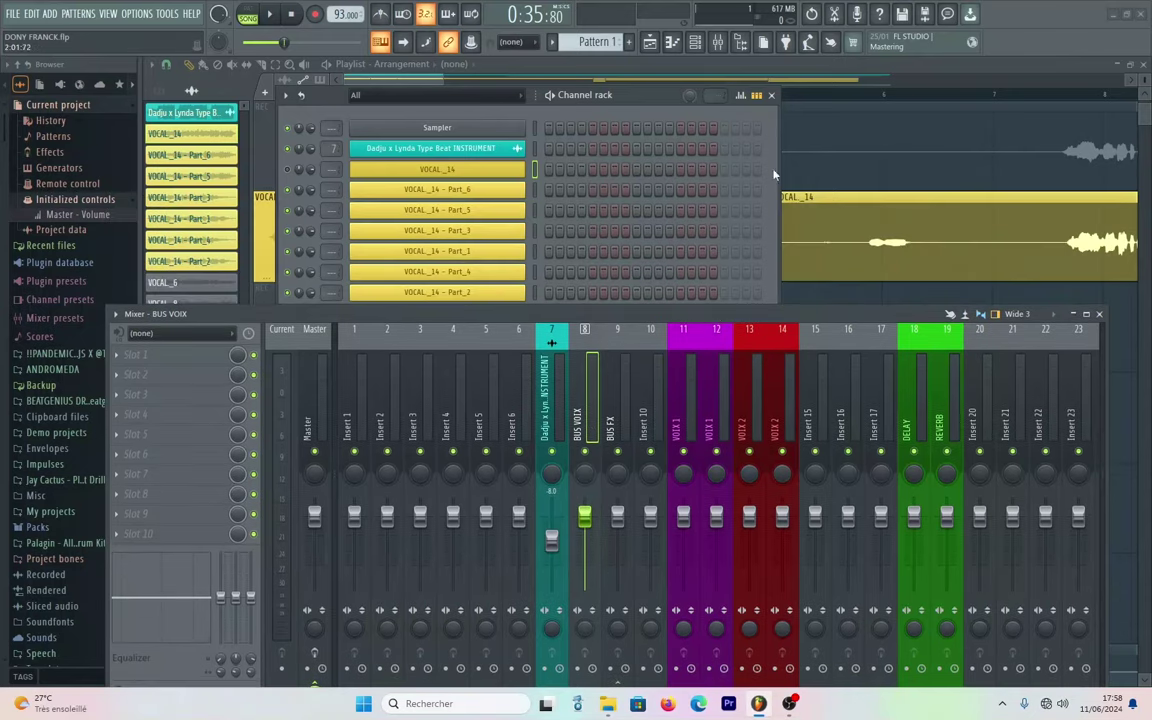
{"action": "left_click", "coordinate": [772, 96]}
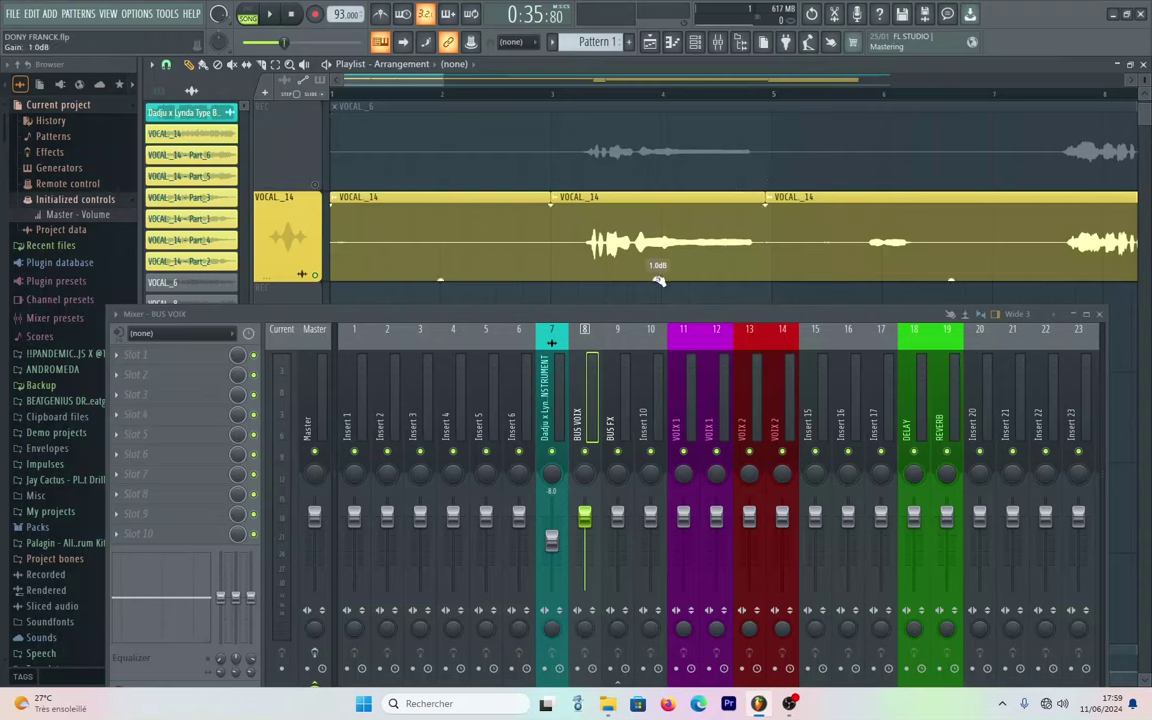
Try gains of -6.3 dB and 3.7 dB on the second VOCAL_14 clip and bring its level back.
{"action": "left_click_drag", "start_coordinate": [658, 279], "coordinate": [658, 323]}
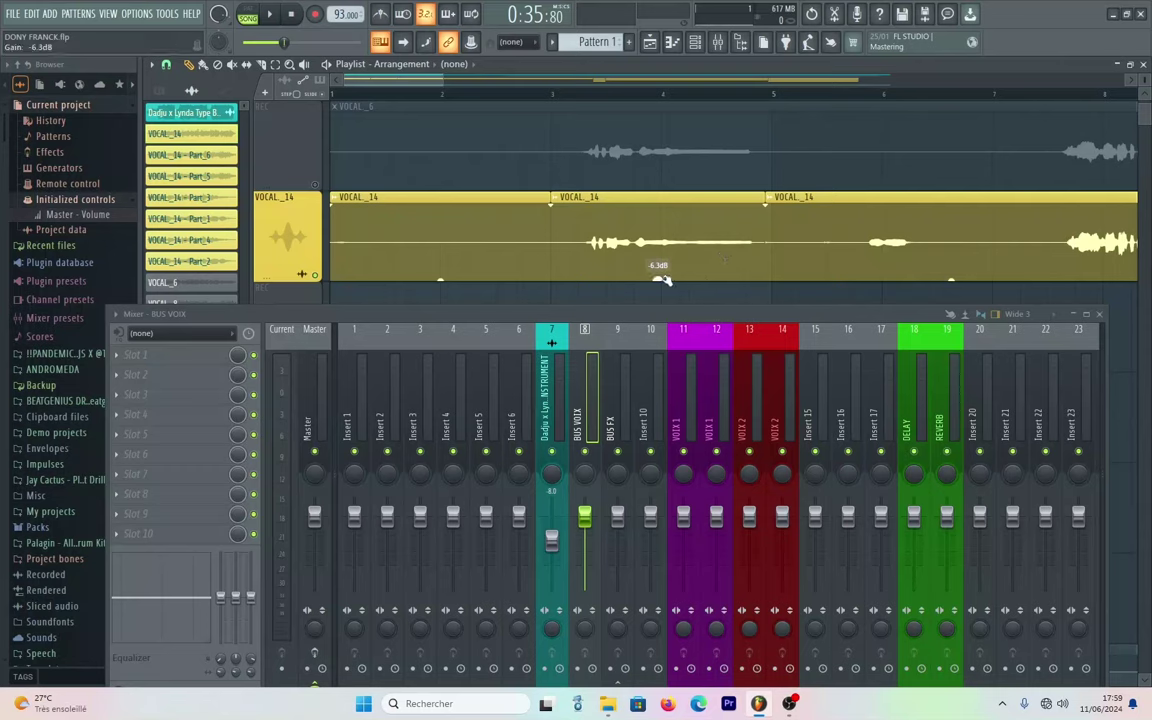
{"action": "left_click_drag", "start_coordinate": [663, 280], "coordinate": [663, 240]}
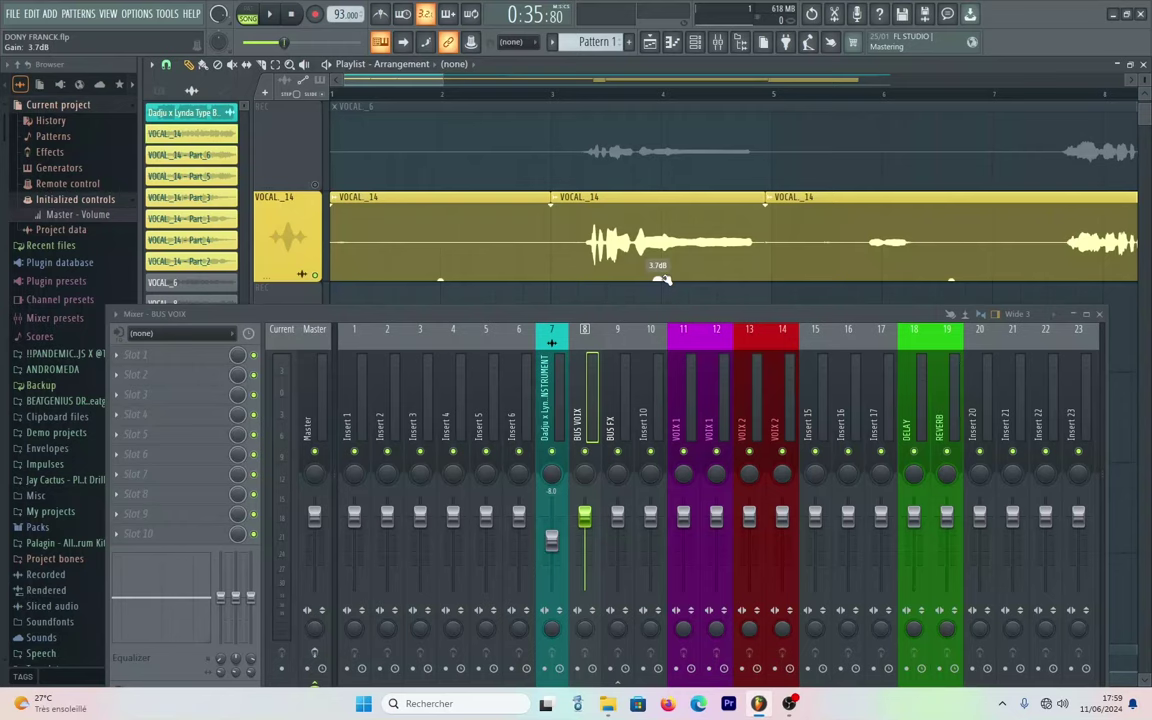
{"action": "mouse_move", "coordinate": [658, 279]}
{"action": "left_mouse_down"}
{"action": "mouse_move", "coordinate": [658, 303]}
{"action": "mouse_move", "coordinate": [660, 280]}
{"action": "left_mouse_up"}
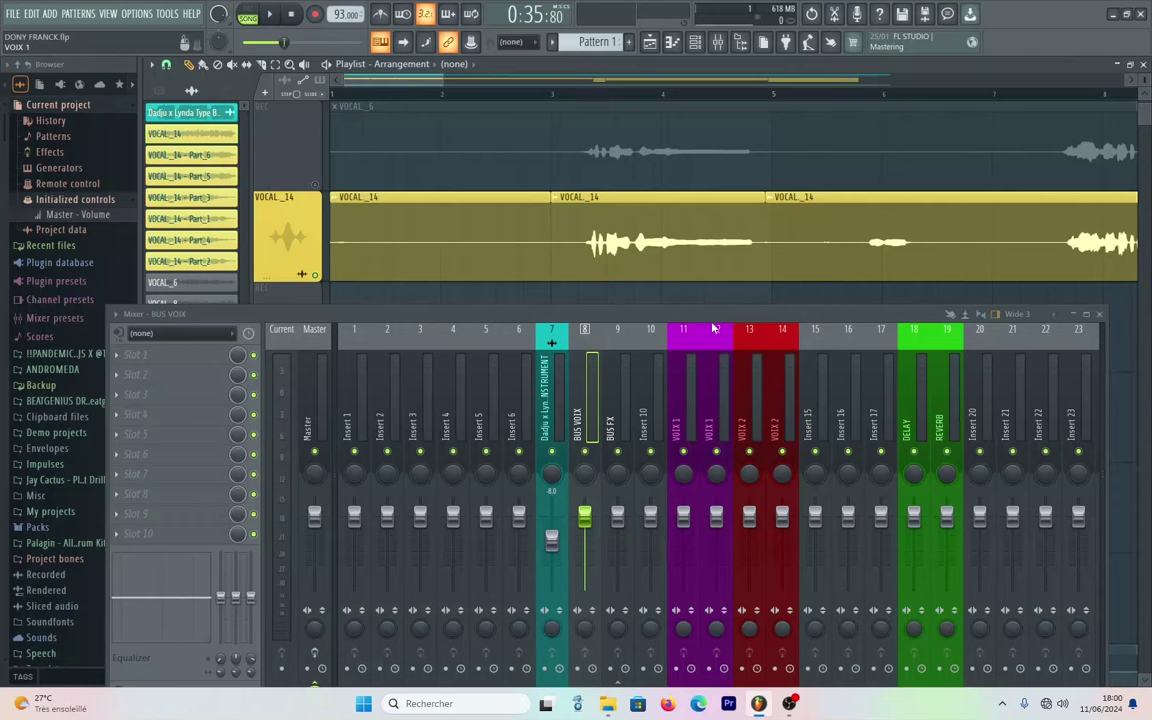
Raise the mixer window and route both VOIX 1 and both VOIX 2 tracks only to BUS VOIX.
{"action": "left_click_drag", "start_coordinate": [645, 314], "coordinate": [634, 231]}
{"action": "left_click", "coordinate": [666, 293]}
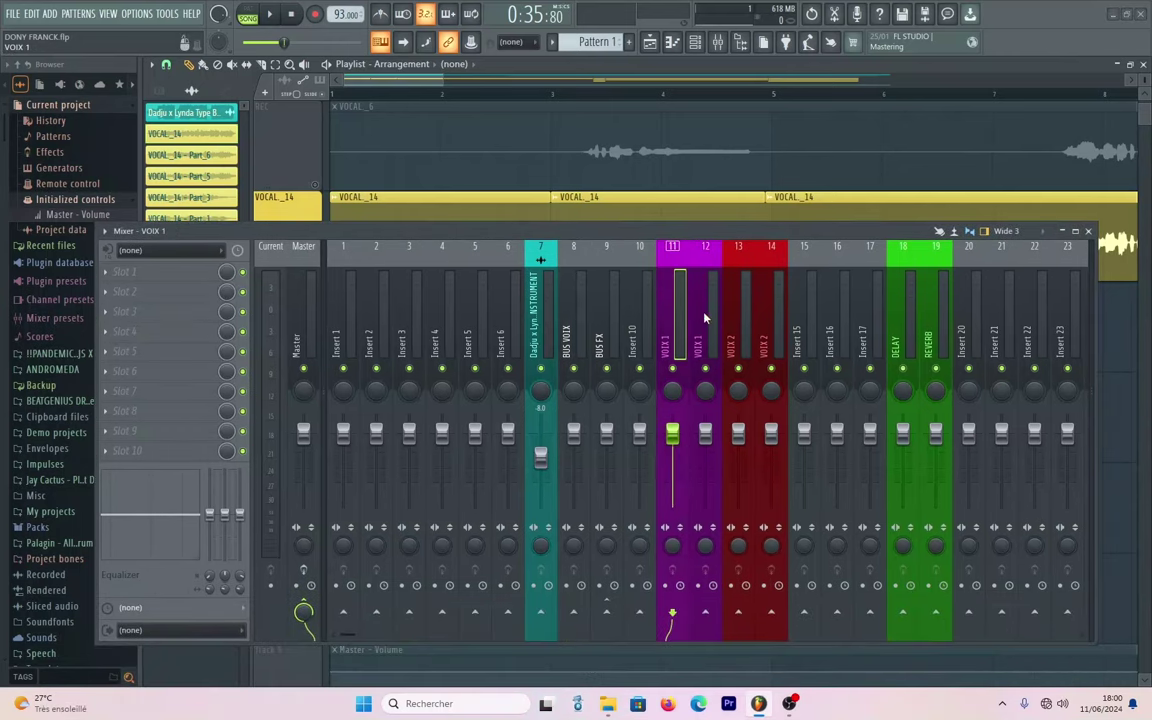
{"action": "left_click_drag", "start_coordinate": [712, 329], "coordinate": [762, 326]}
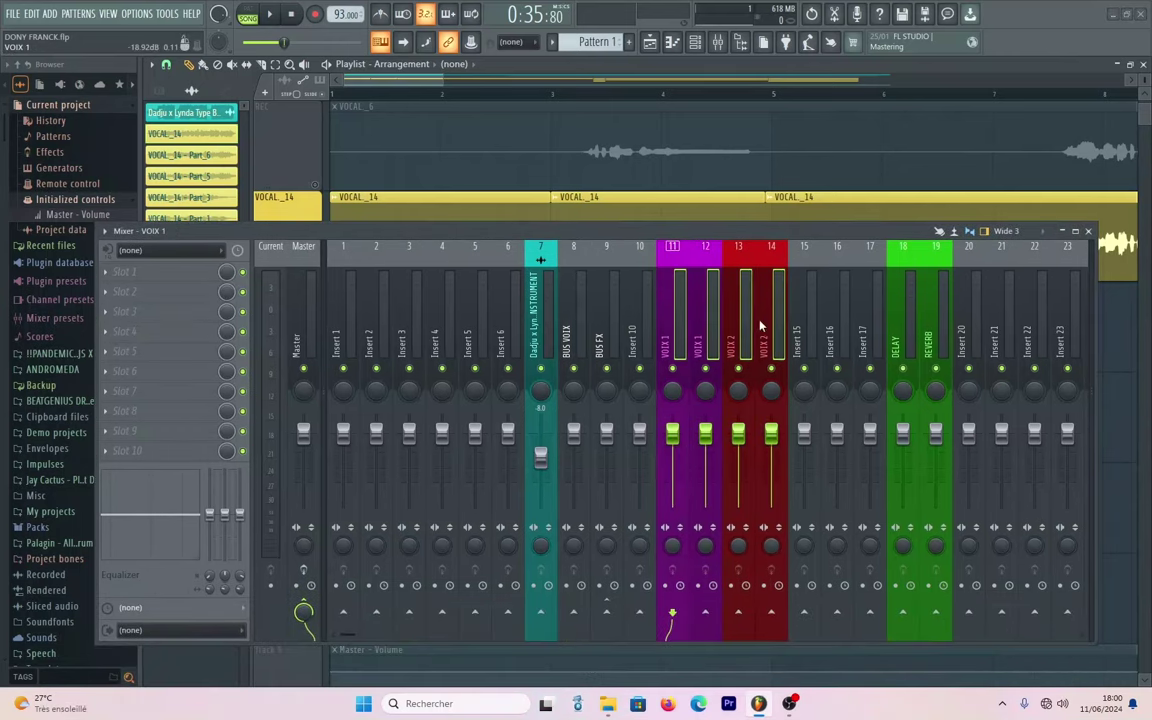
{"action": "right_click", "coordinate": [580, 613]}
{"action": "left_click", "coordinate": [629, 632]}
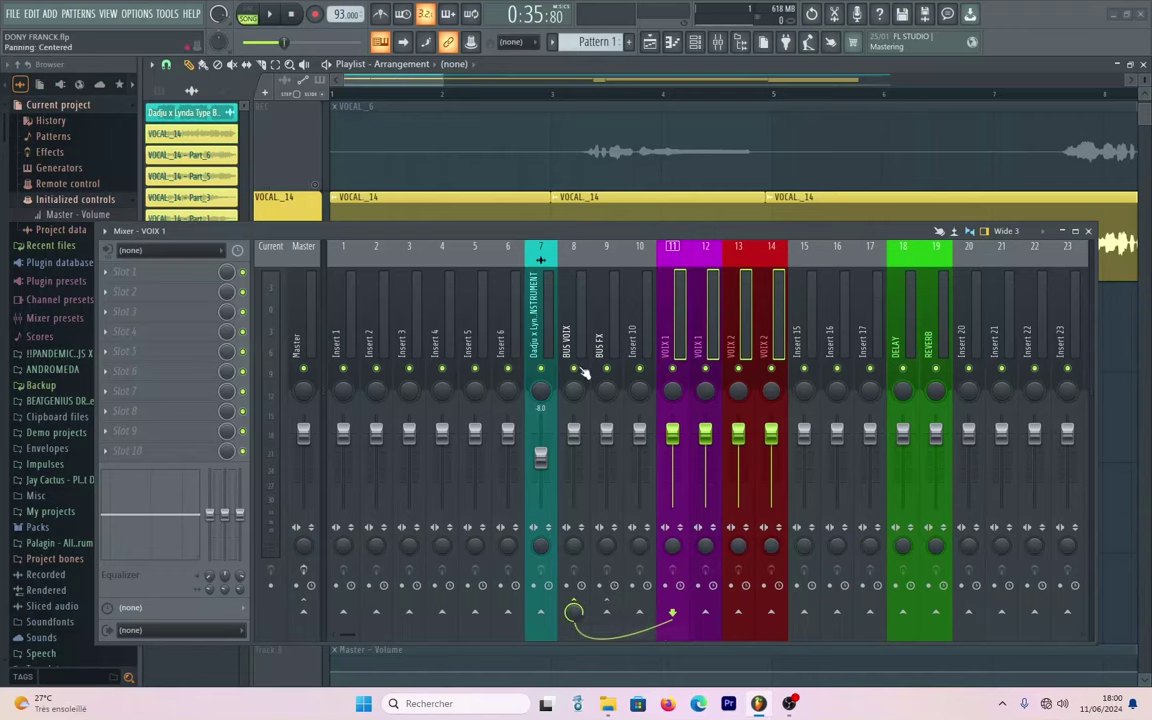
{"action": "left_click", "coordinate": [569, 330]}
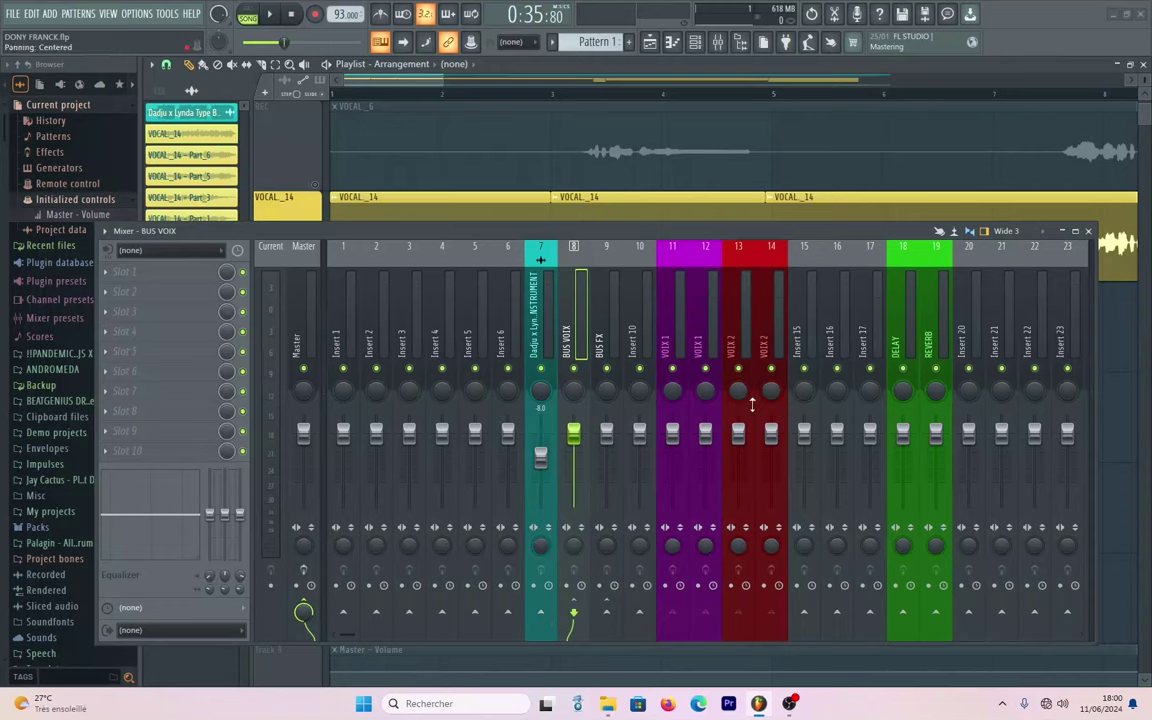
Set the volumes of the VOIX 1 tracks to -4.3 and -11.4 dB and the VOIX 2 tracks to -2.8 and -7.3 dB.
{"action": "left_click_drag", "start_coordinate": [672, 432], "coordinate": [672, 444]}
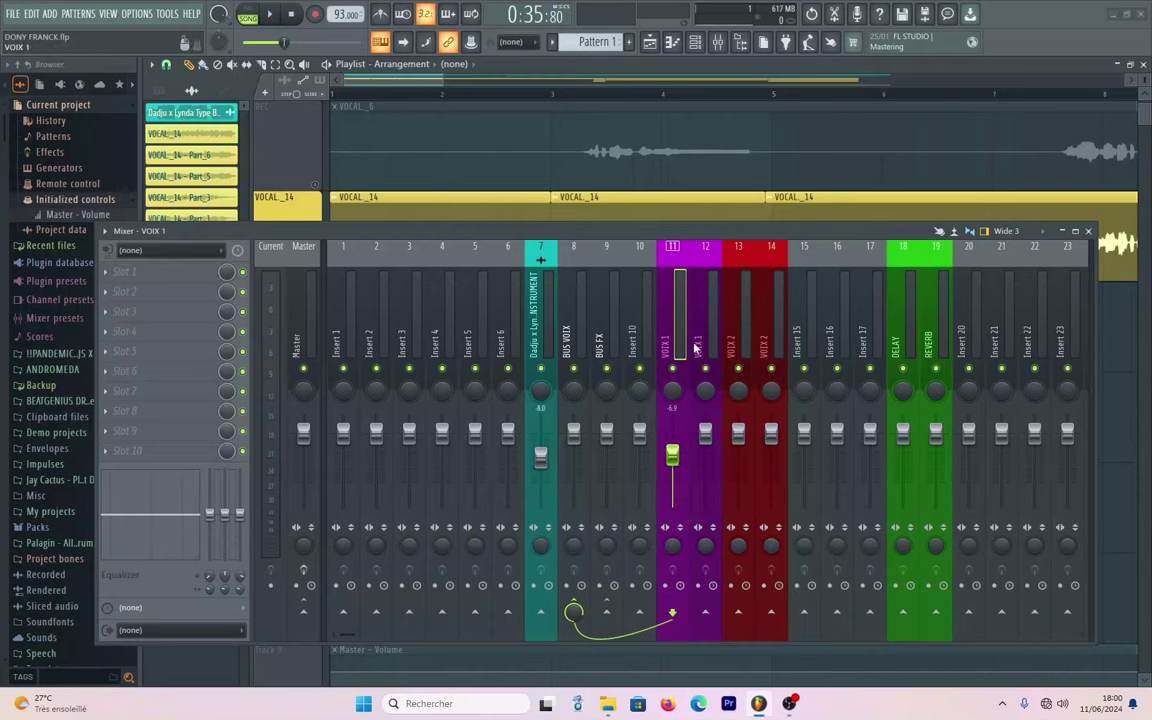
{"action": "left_click", "coordinate": [694, 412]}
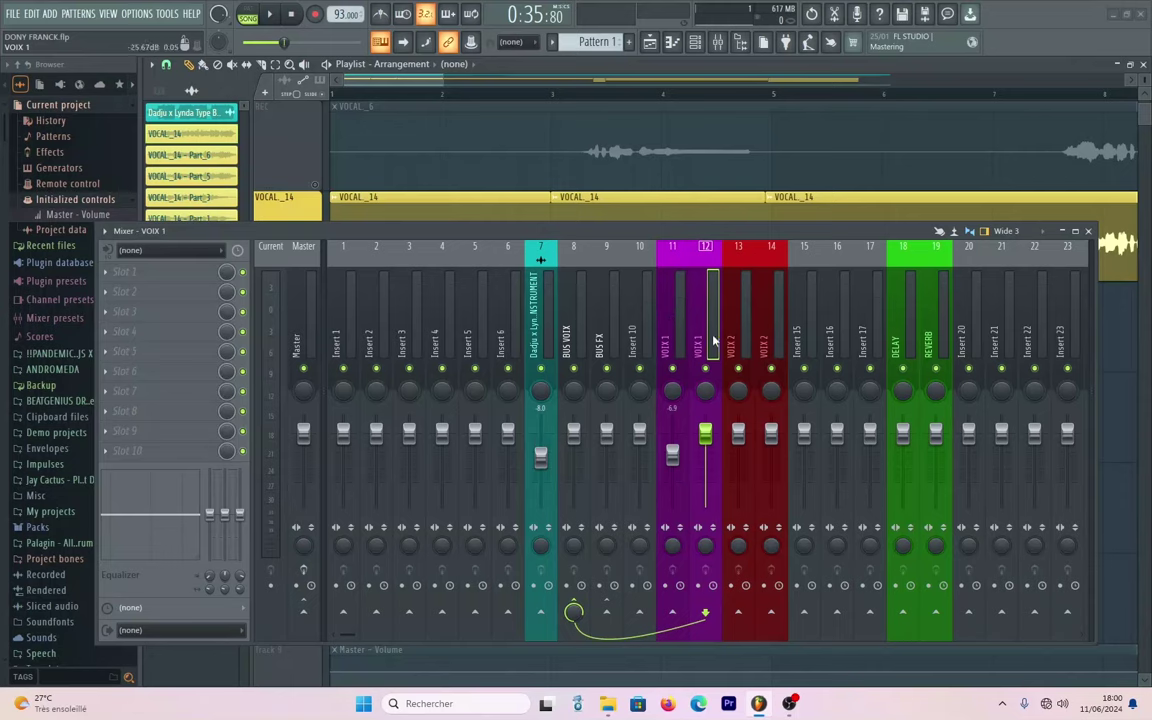
{"action": "left_click_drag", "start_coordinate": [705, 433], "coordinate": [705, 471]}
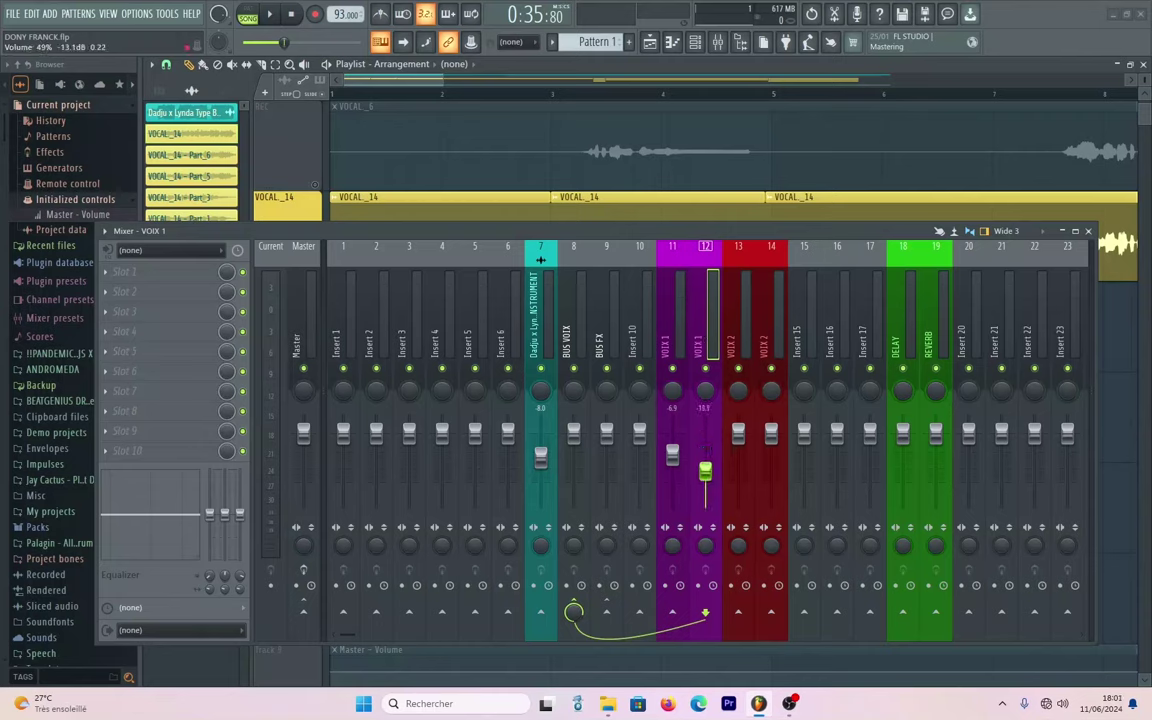
{"action": "left_click_drag", "start_coordinate": [738, 433], "coordinate": [771, 457]}
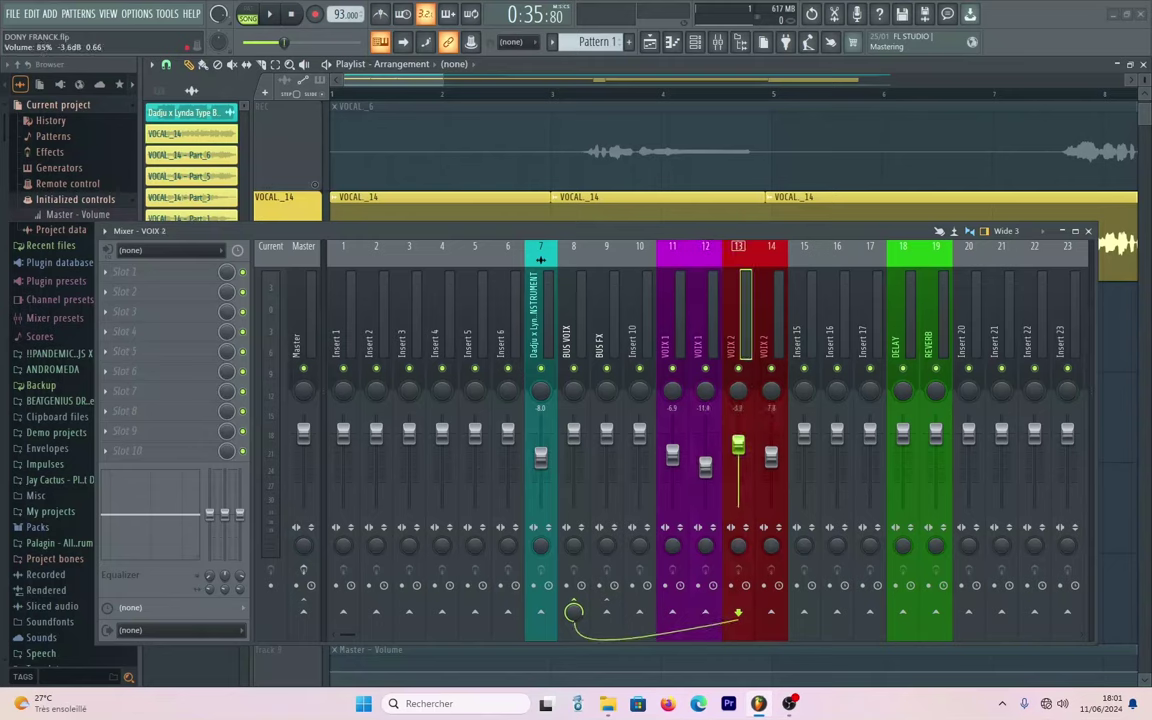
{"action": "left_click_drag", "start_coordinate": [672, 452], "coordinate": [672, 441]}
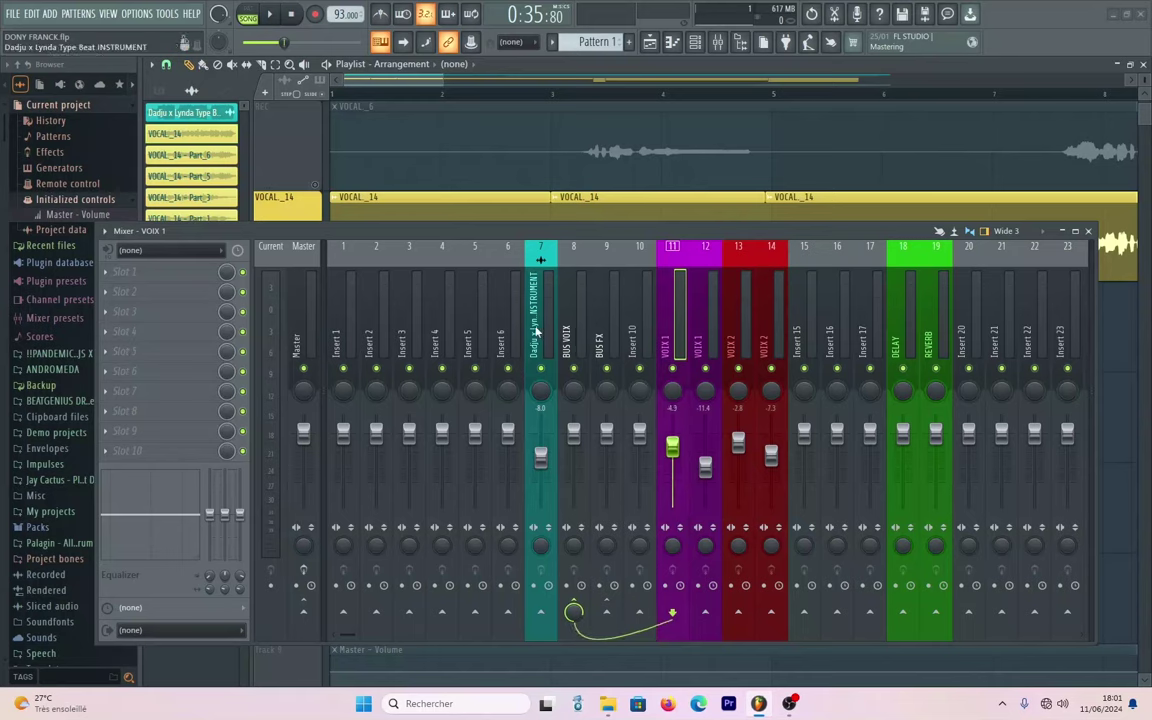
{"action": "left_click", "coordinate": [574, 347]}
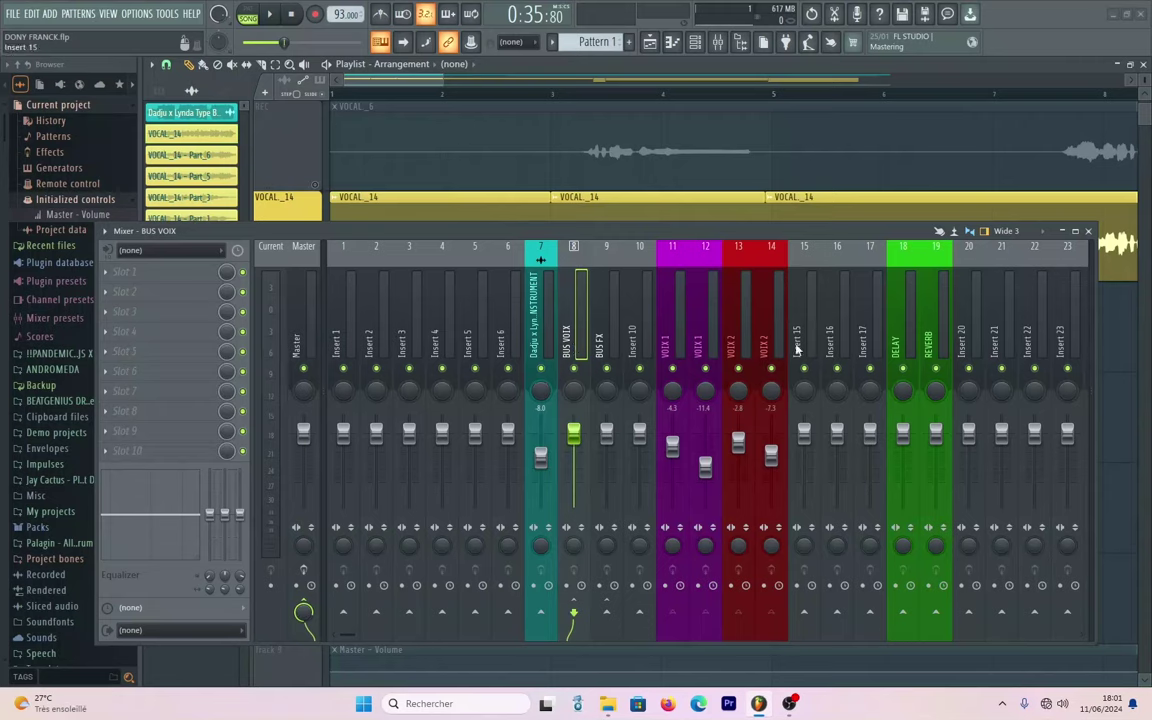
{"action": "left_click", "coordinate": [608, 343]}
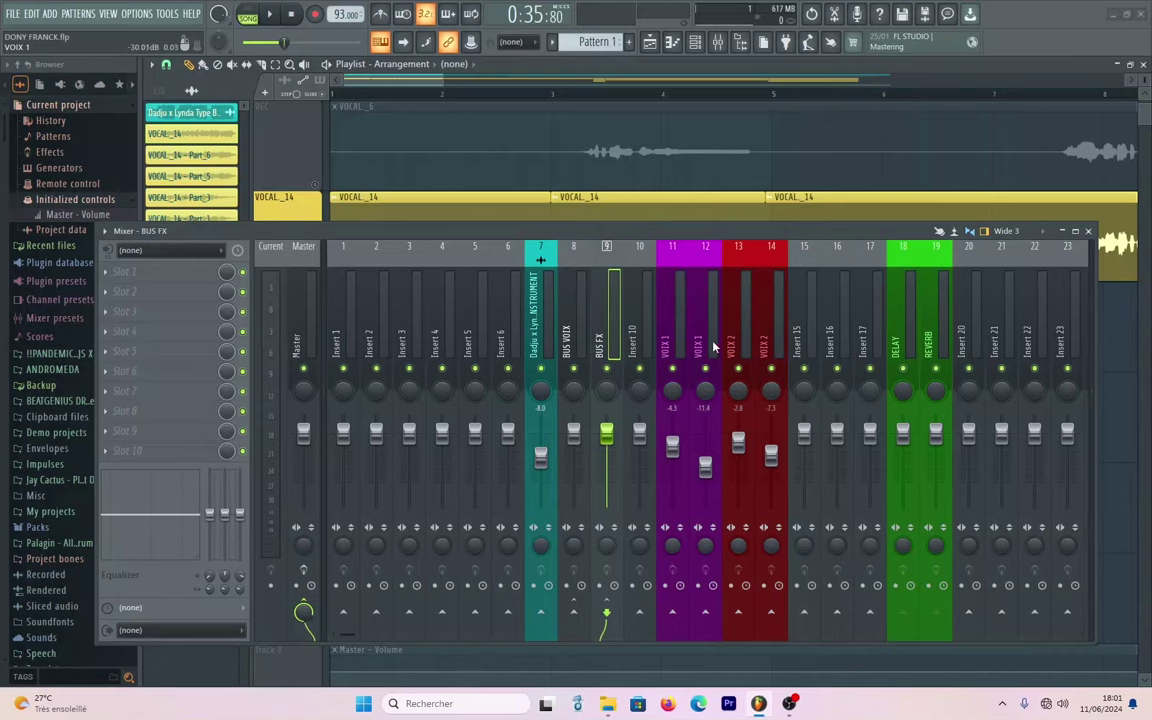
{"action": "left_click", "coordinate": [672, 340]}
{"action": "left_click", "coordinate": [577, 340]}
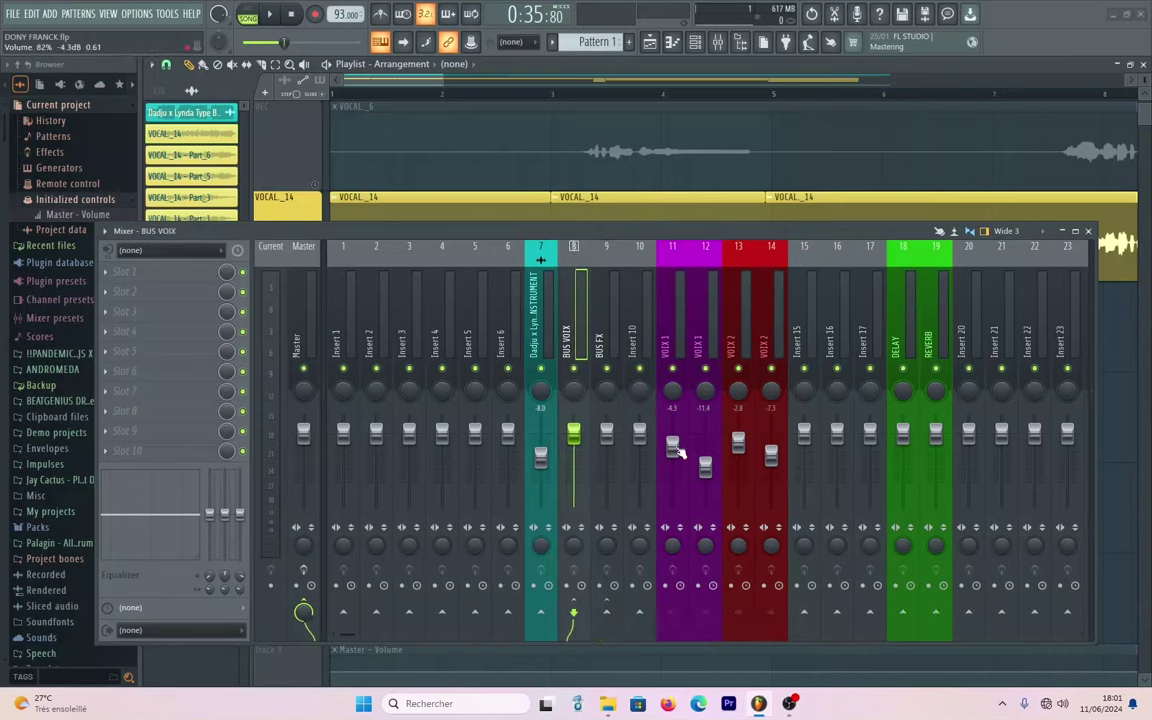
Try sidechaining BUS VOIX and the first VOIX 1 track to the DELAY track, with DELAY disarmed for recording.
{"action": "right_click", "coordinate": [906, 612]}
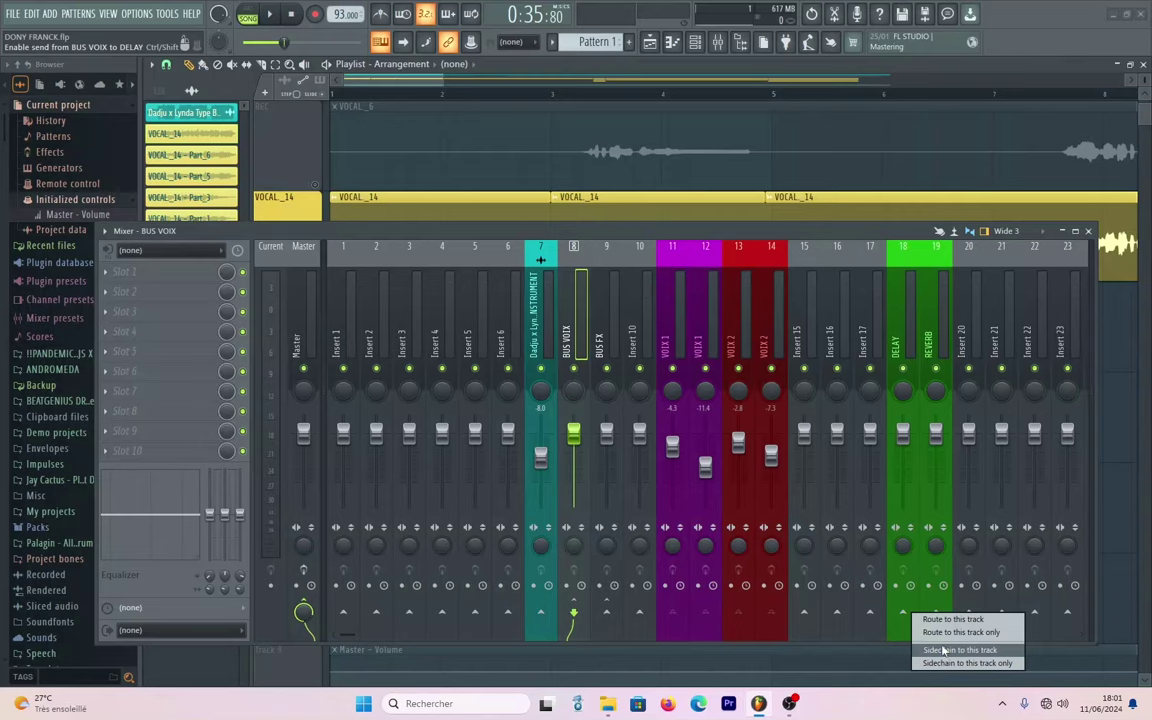
{"action": "left_click", "coordinate": [942, 651]}
{"action": "left_click", "coordinate": [898, 598]}
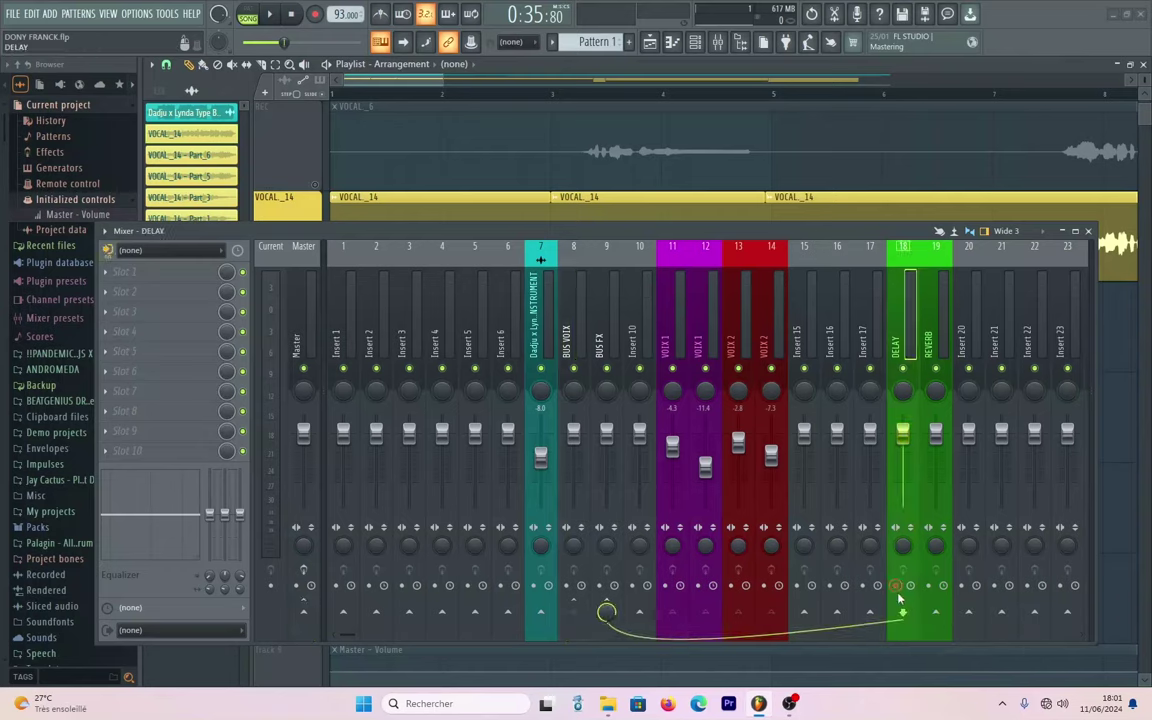
{"action": "left_click", "coordinate": [674, 346]}
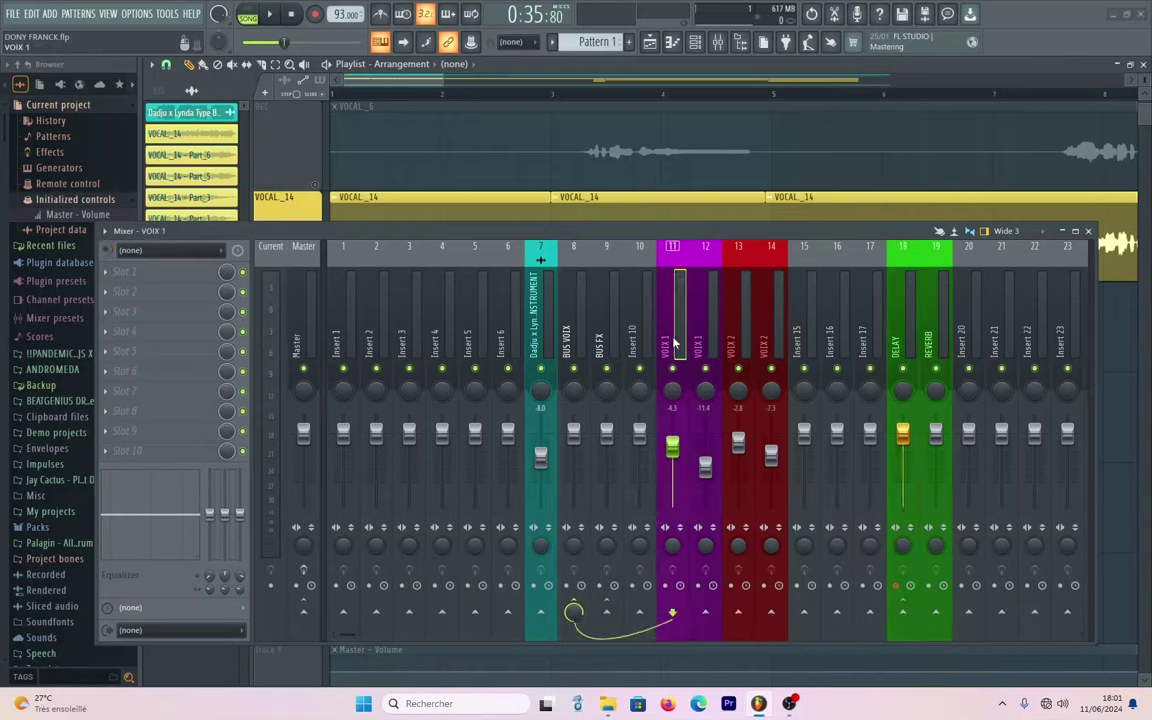
{"action": "right_click", "coordinate": [906, 614]}
{"action": "left_click", "coordinate": [940, 641]}
{"action": "left_click", "coordinate": [903, 595]}
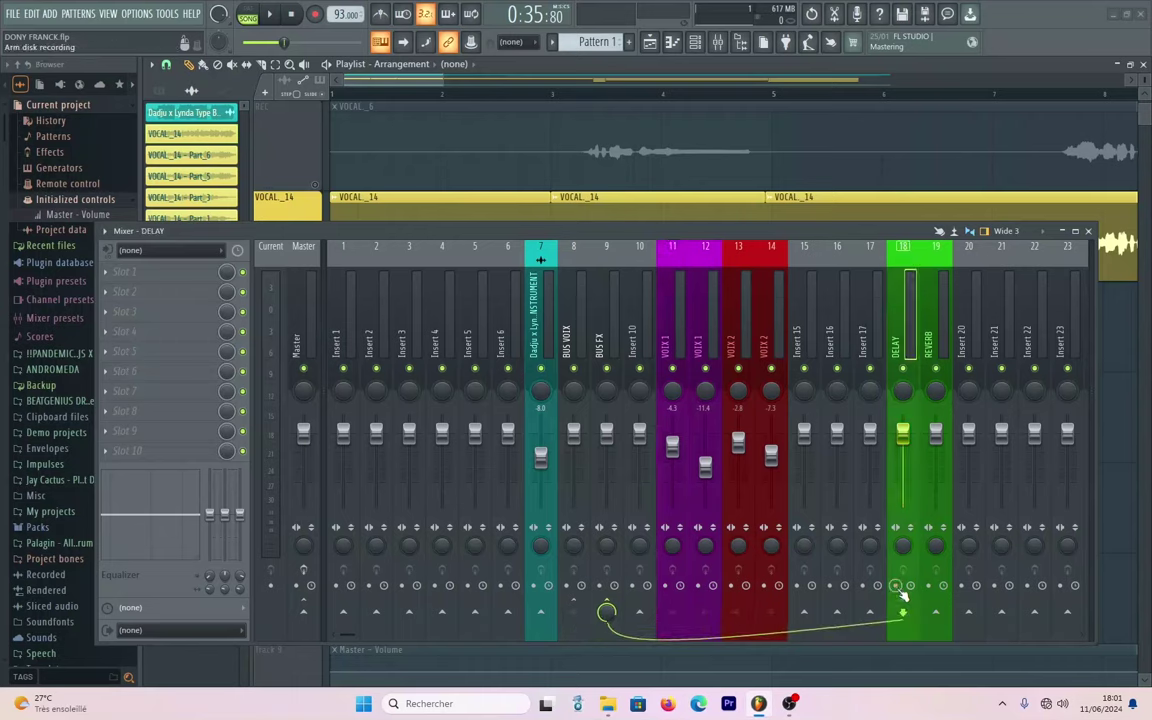
Set the level of the BUS VOIX sidechain send to DELAY to -12.3 dB.
{"action": "left_click", "coordinate": [605, 346]}
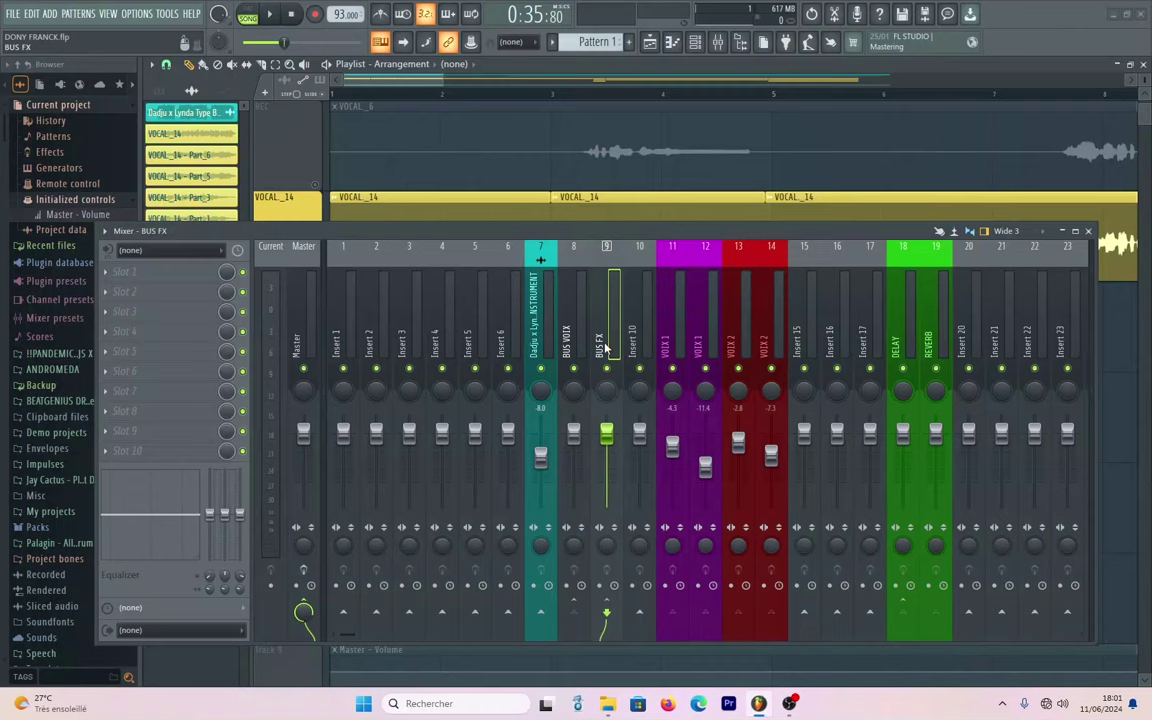
{"action": "left_click", "coordinate": [674, 343]}
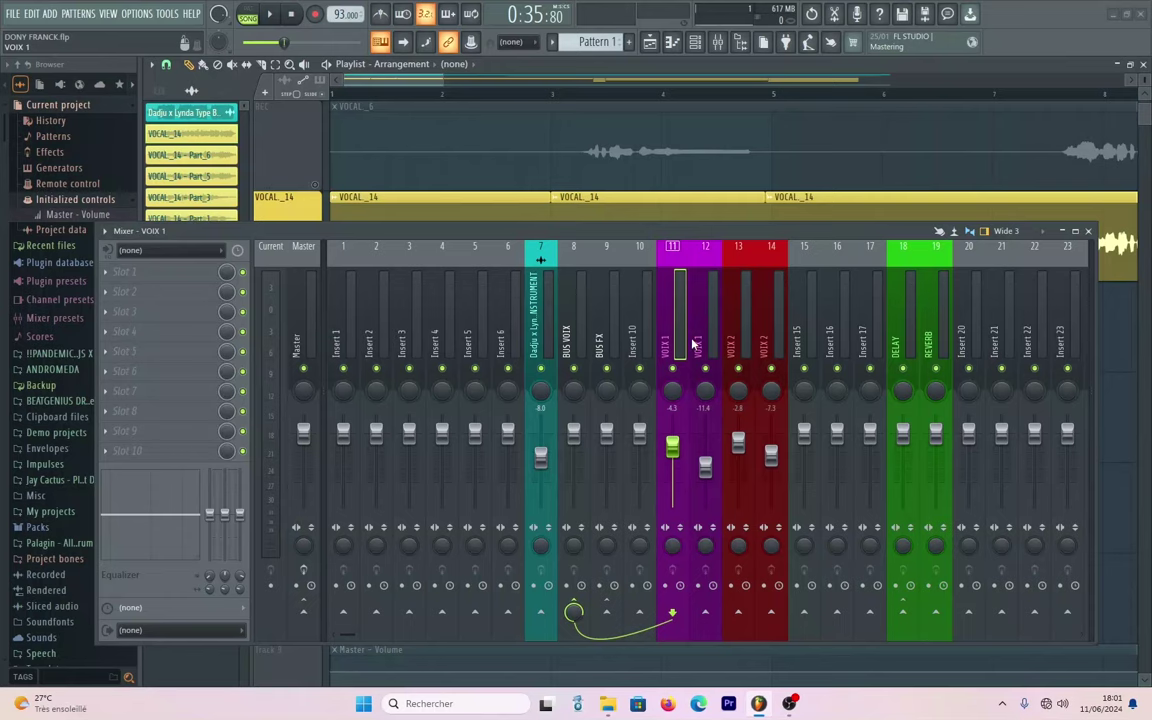
{"action": "left_click", "coordinate": [607, 343]}
{"action": "left_click", "coordinate": [570, 340]}
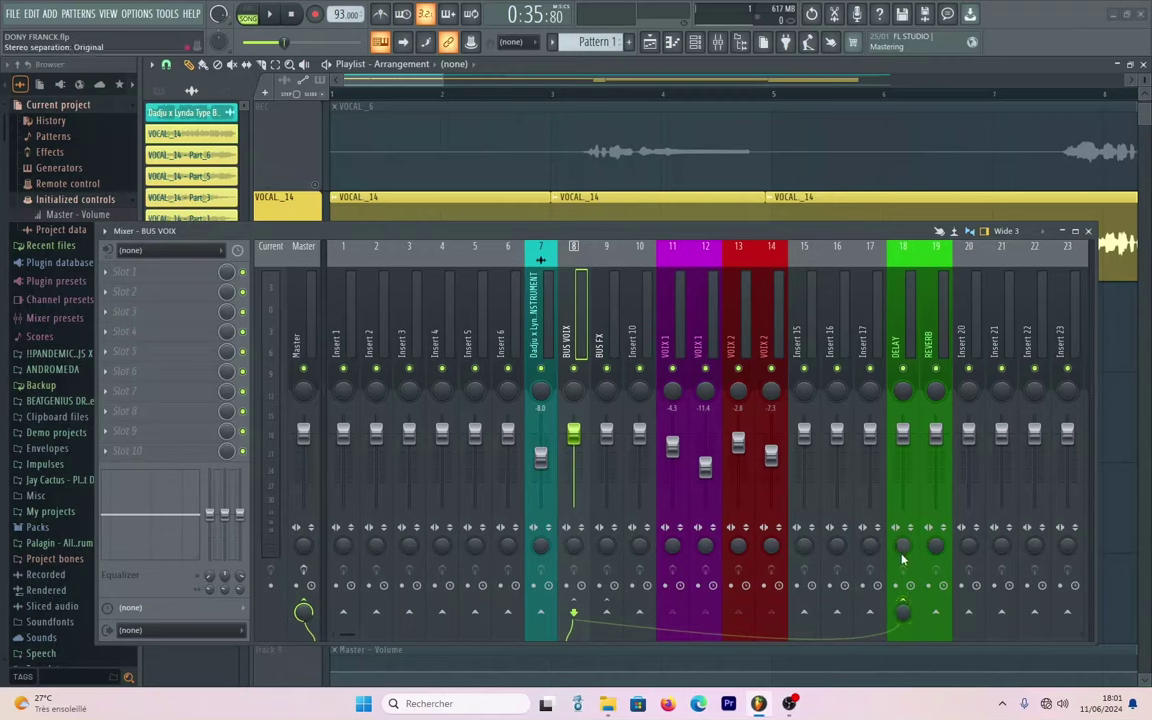
{"action": "right_click", "coordinate": [937, 613]}
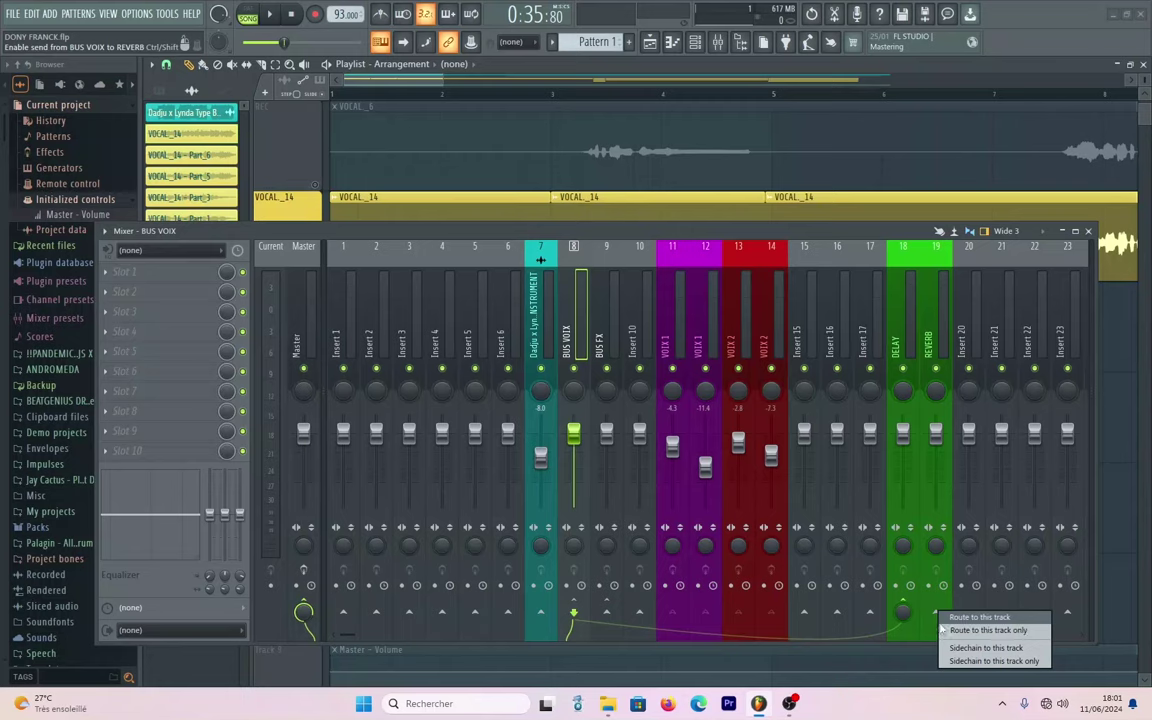
{"action": "left_click_drag", "start_coordinate": [903, 613], "coordinate": [903, 580]}
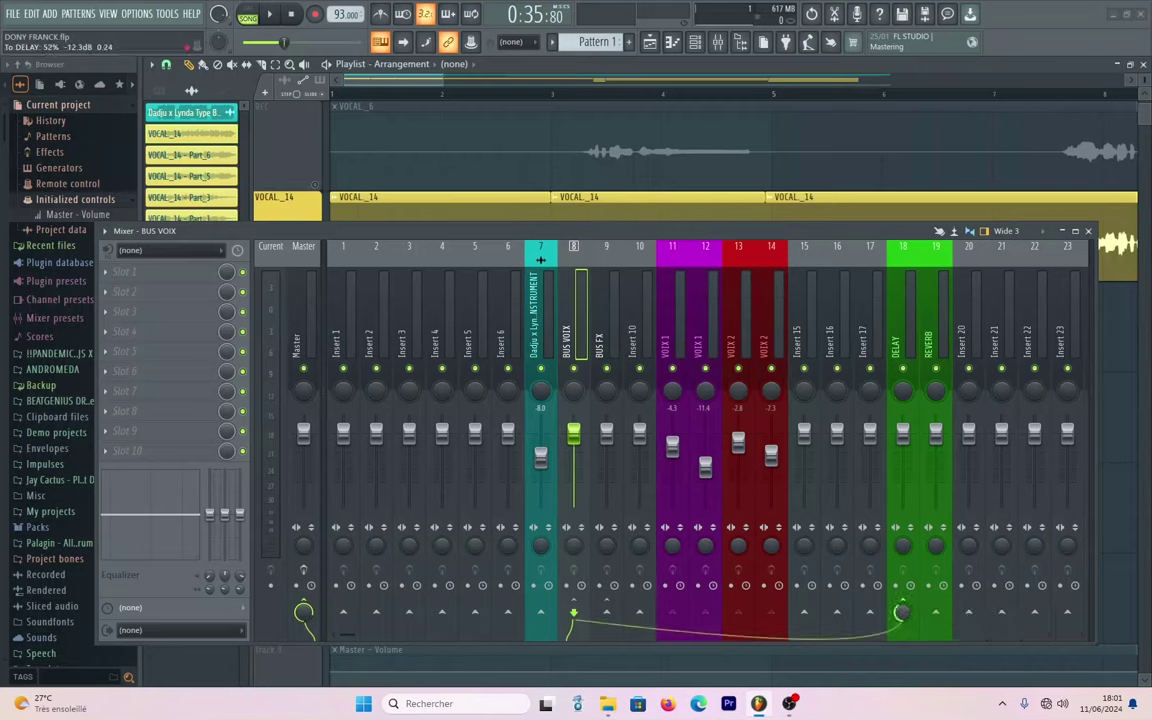
Remove the BUS VOIX send to DELAY and try sidechaining the first VOIX 1 track to DELAY.
{"action": "left_click", "coordinate": [676, 345]}
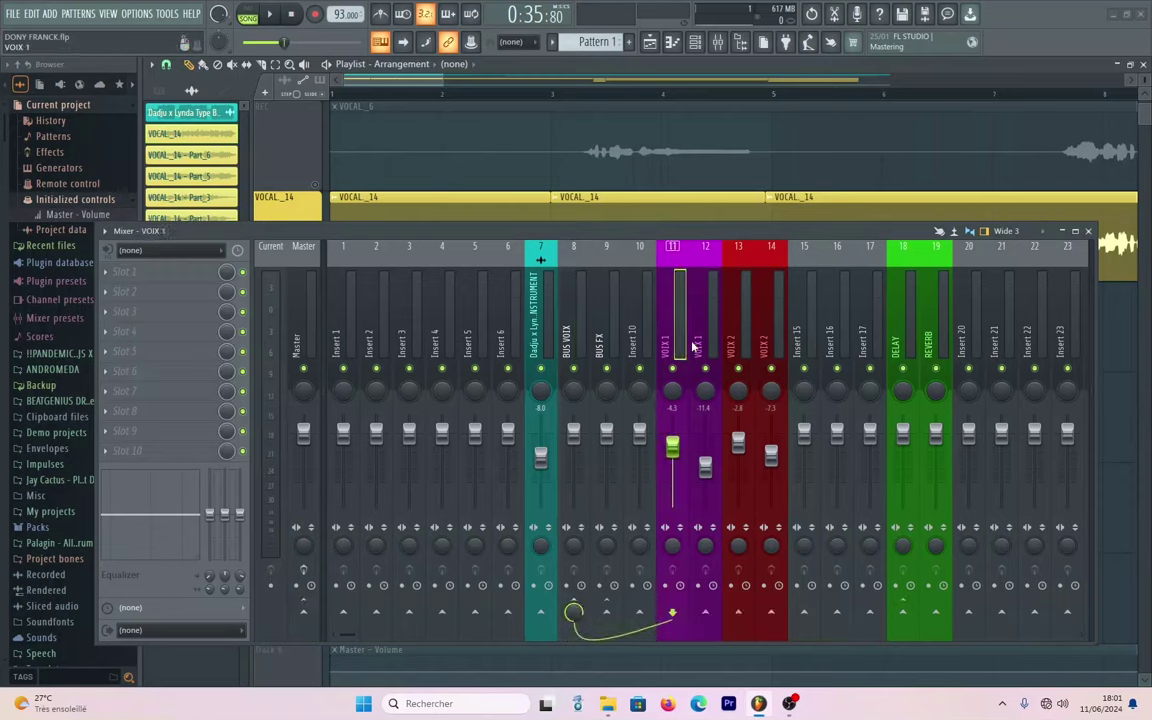
{"action": "left_click", "coordinate": [738, 343]}
{"action": "left_click", "coordinate": [773, 342]}
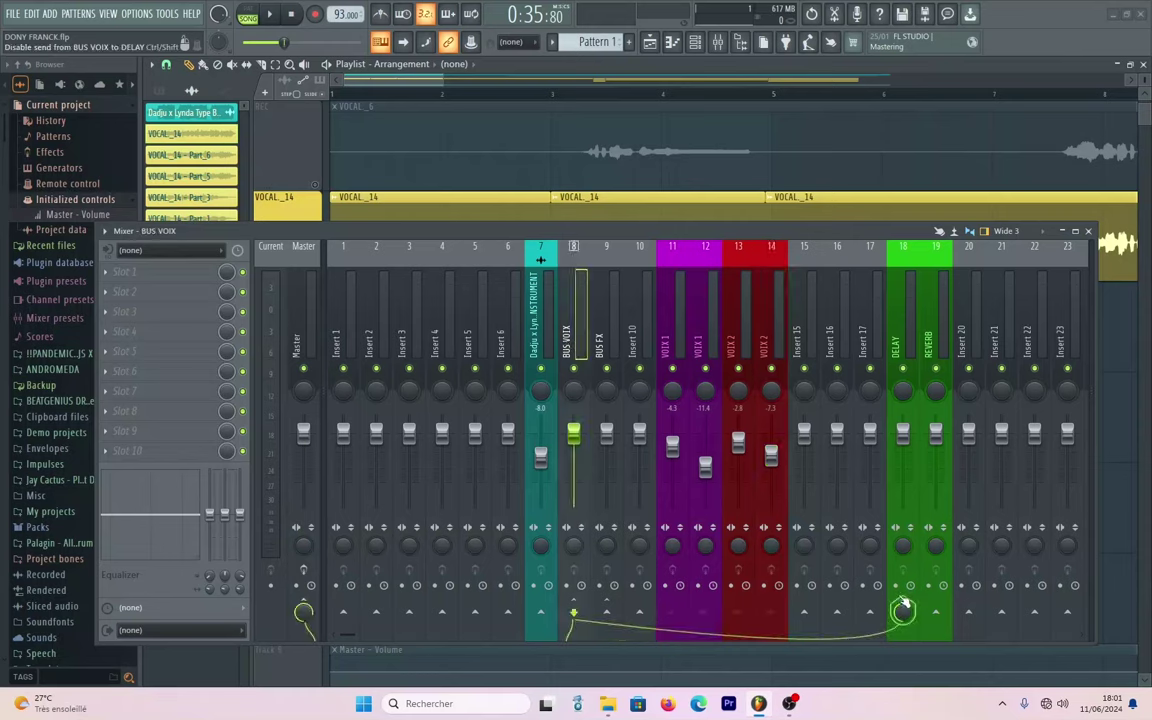
{"action": "left_click", "coordinate": [680, 338]}
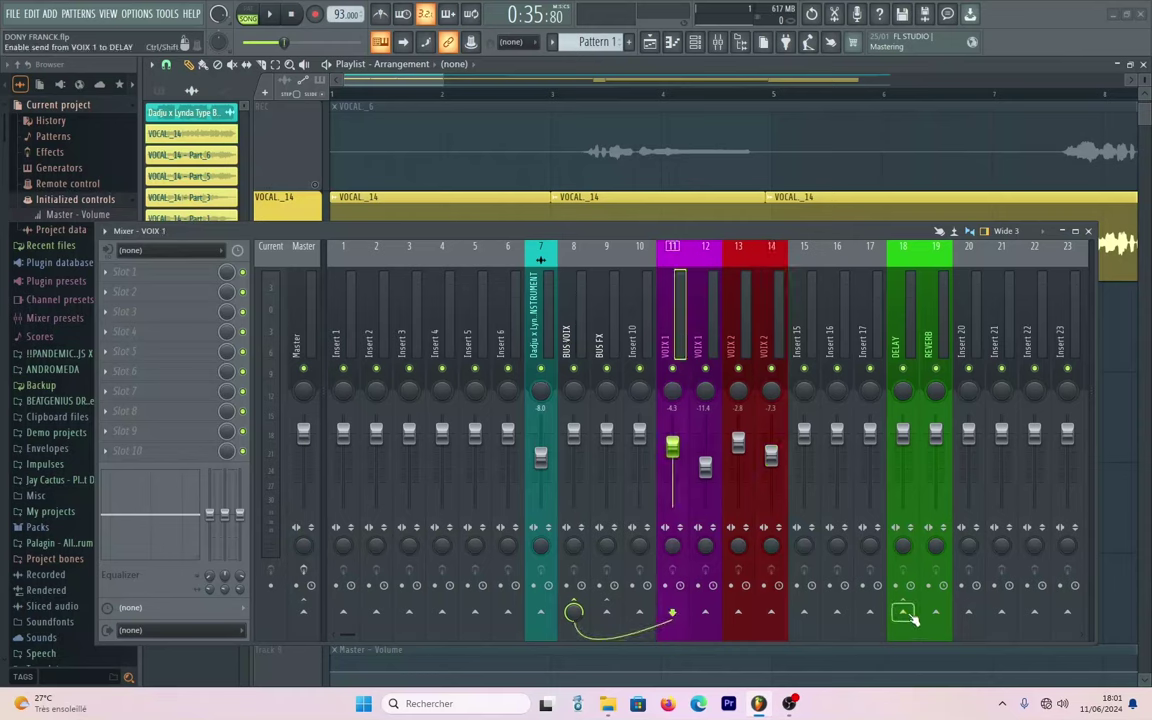
{"action": "right_click", "coordinate": [904, 612]}
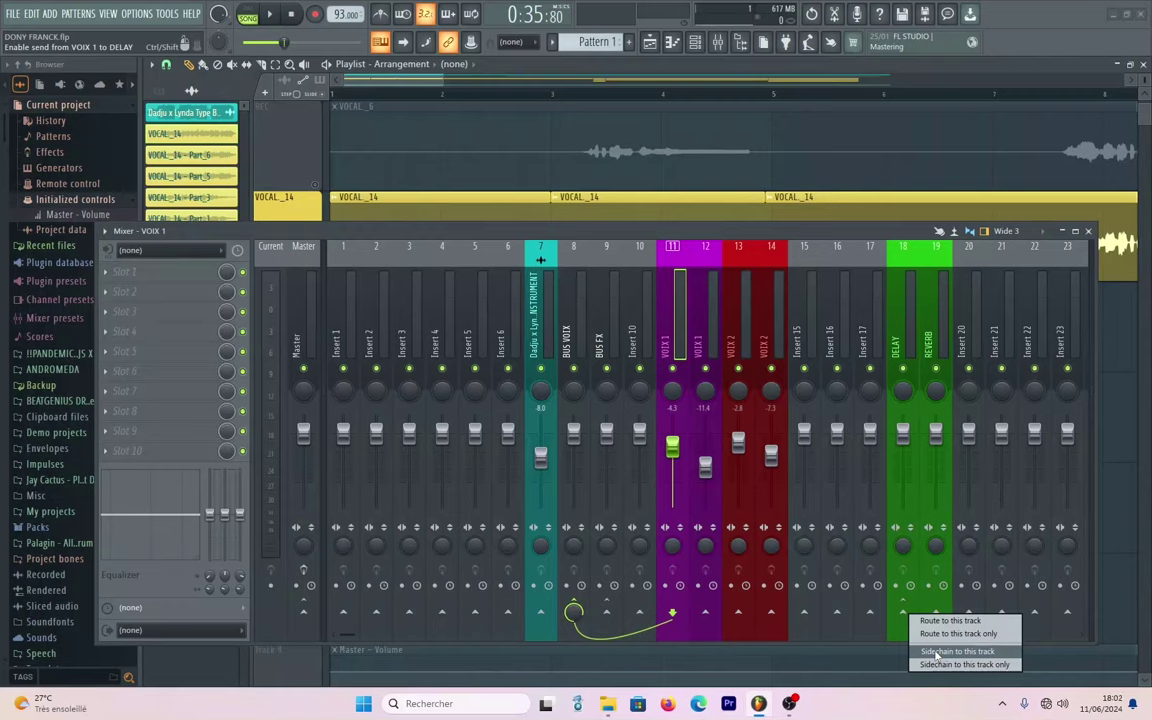
{"action": "left_click", "coordinate": [936, 653]}
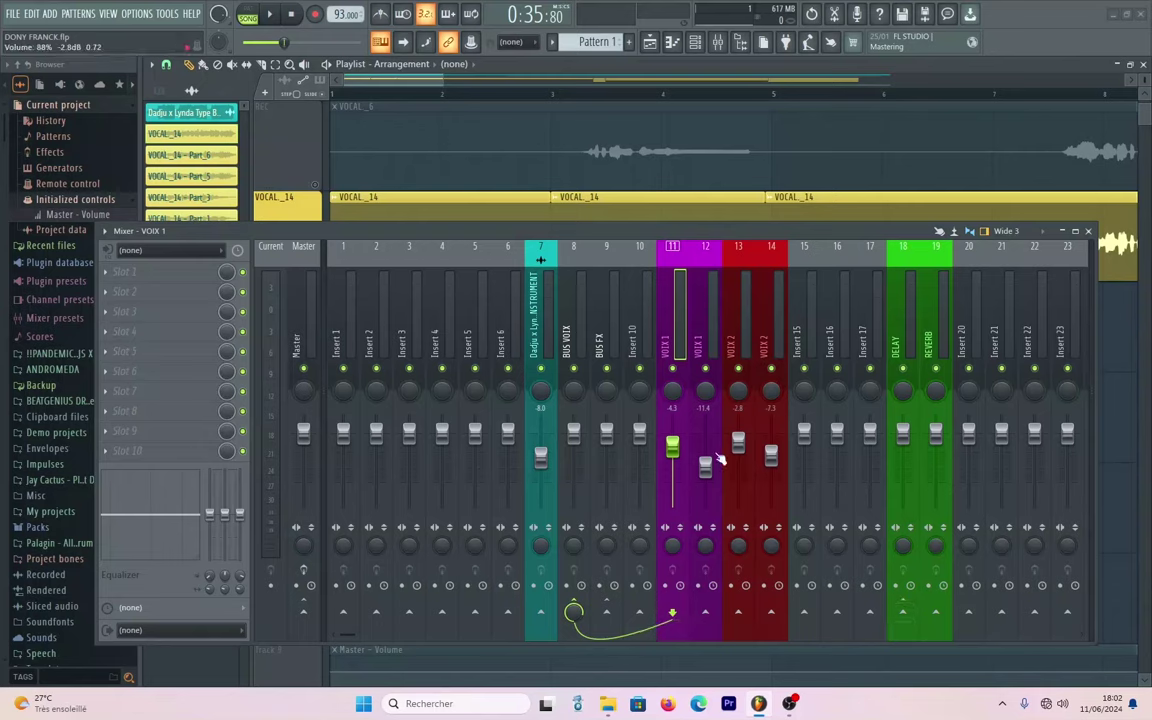
Review how the VOIX 1 and VOIX 2 tracks feed into BUS VOIX, and mute BUS VOIX.
{"action": "left_click", "coordinate": [706, 343]}
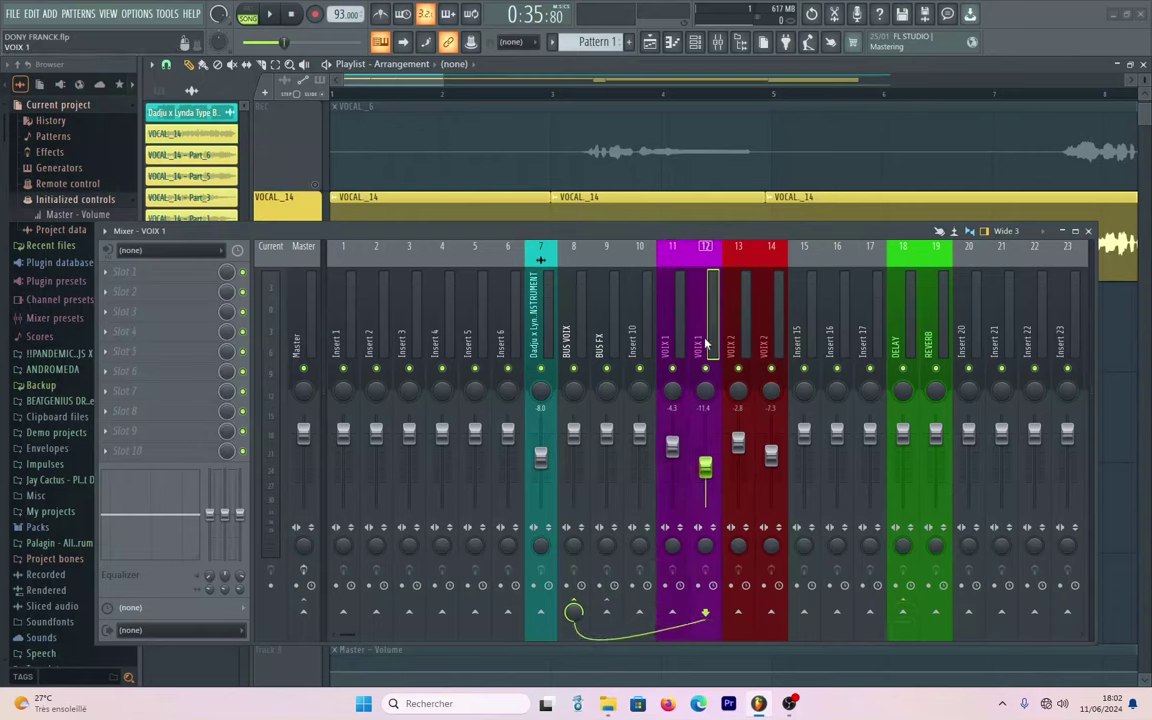
{"action": "left_click", "coordinate": [773, 343]}
{"action": "left_click", "coordinate": [571, 336]}
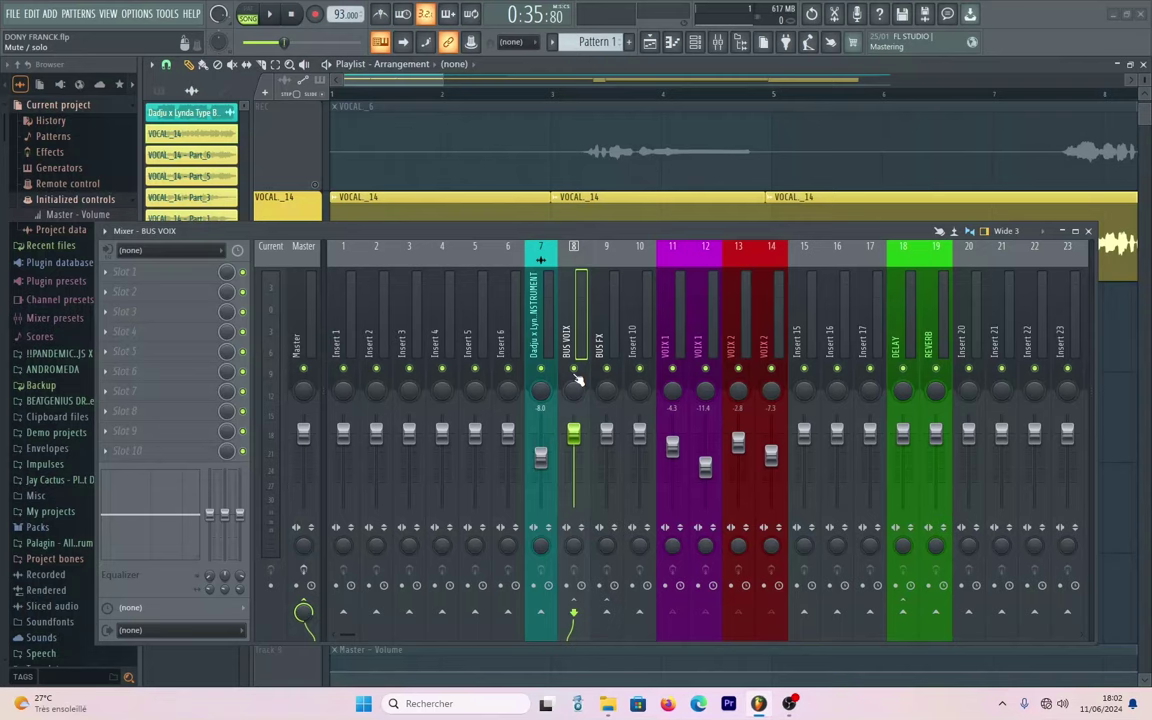
{"action": "left_click", "coordinate": [672, 343]}
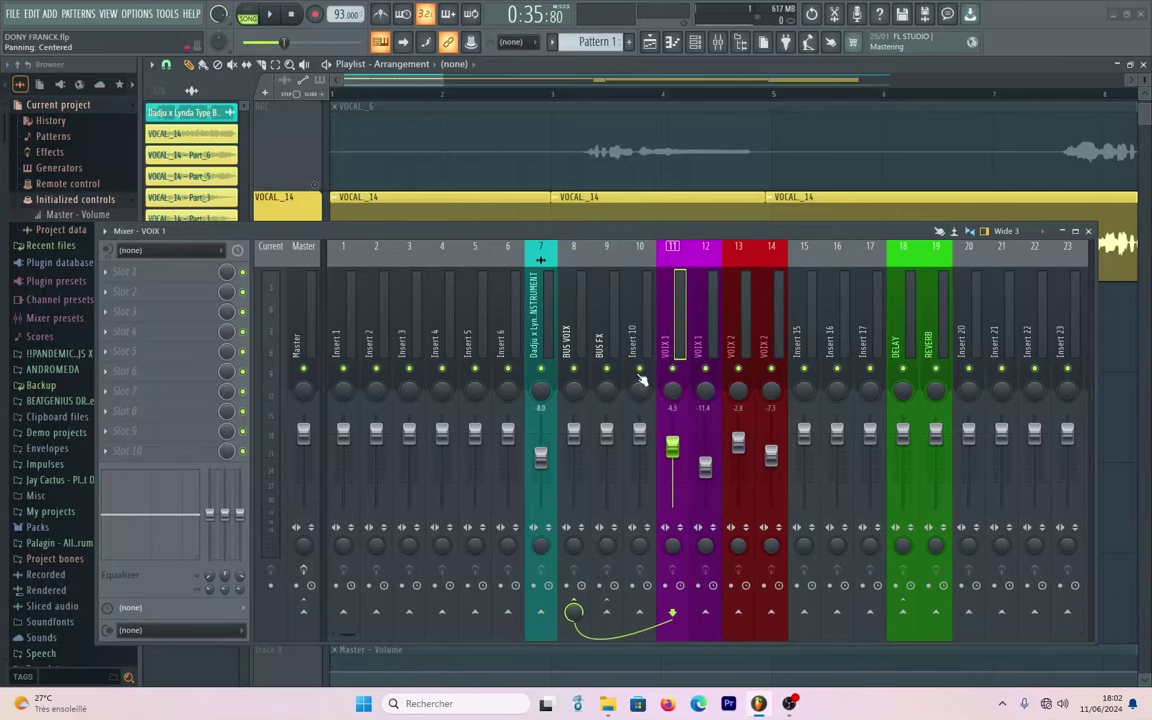
{"action": "left_click", "coordinate": [576, 341]}
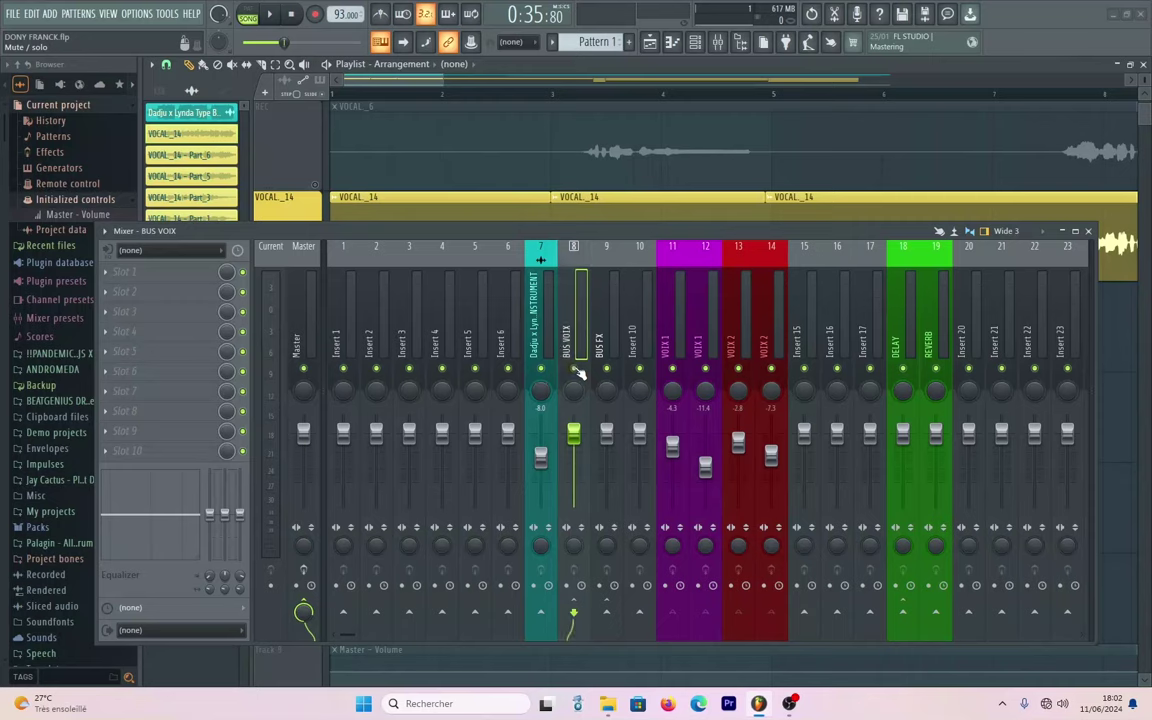
{"action": "left_click", "coordinate": [677, 347]}
{"action": "left_click", "coordinate": [697, 330]}
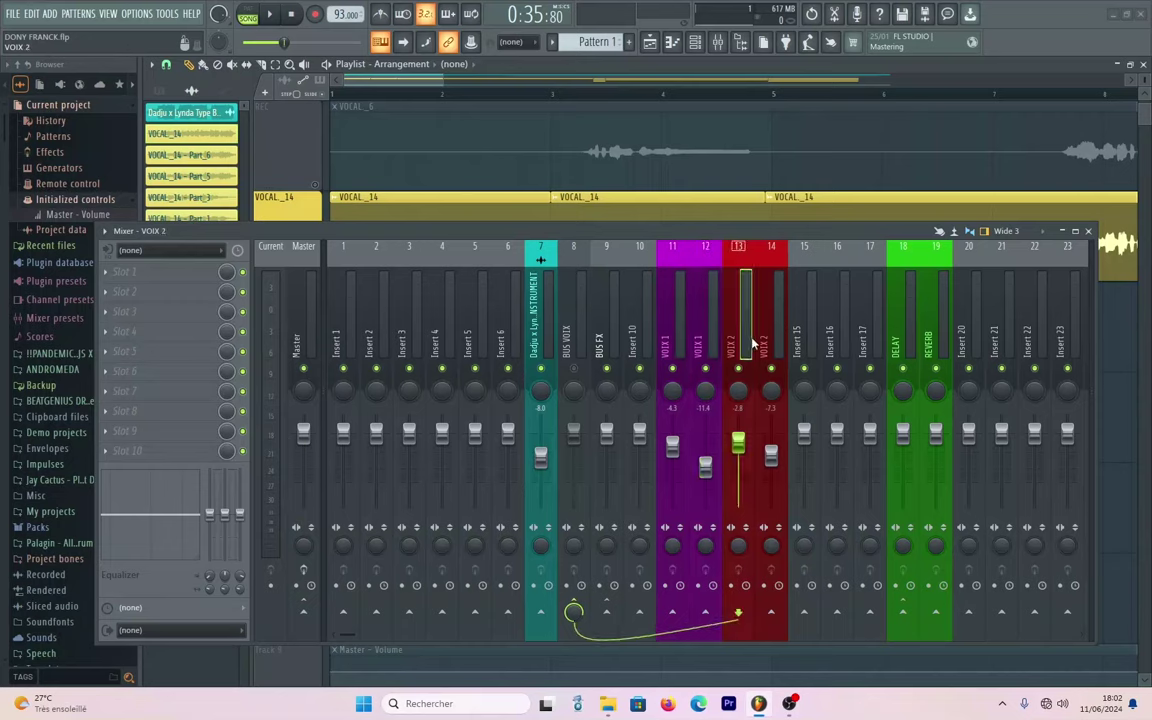
{"action": "left_click", "coordinate": [575, 345]}
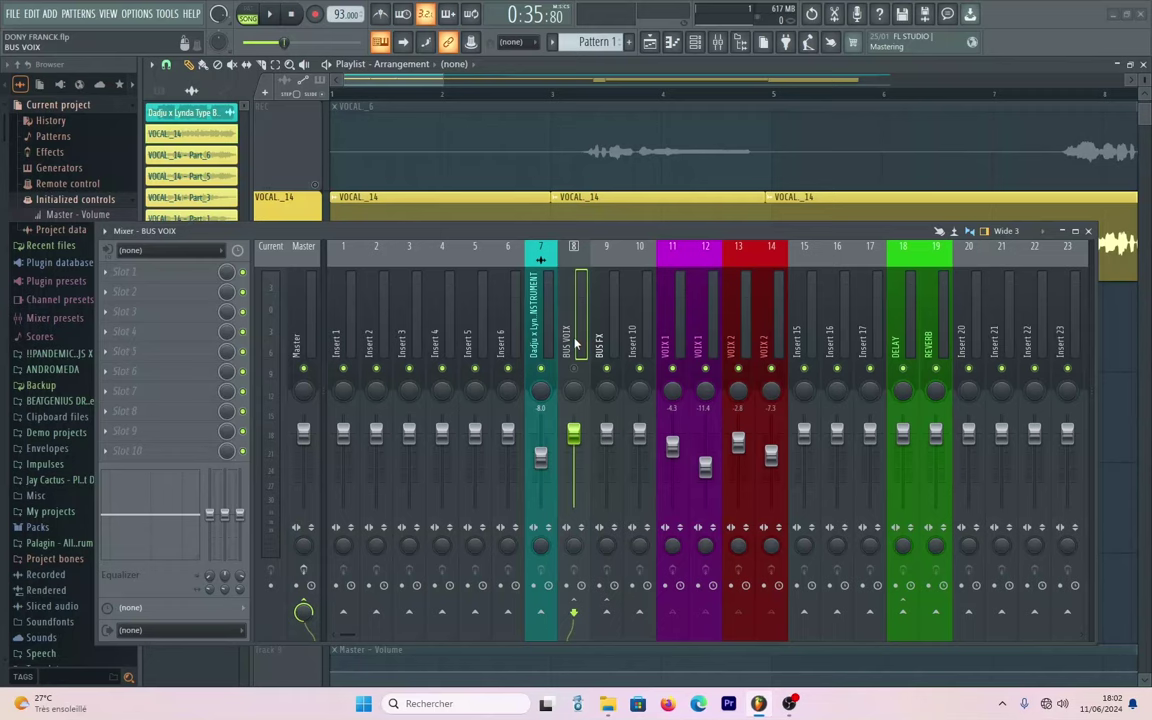
Open the channel rack and route the VOCAL_14 channel to the first VOIX 1 track, mixer track 11.
{"action": "left_click_drag", "start_coordinate": [621, 235], "coordinate": [660, 362]}
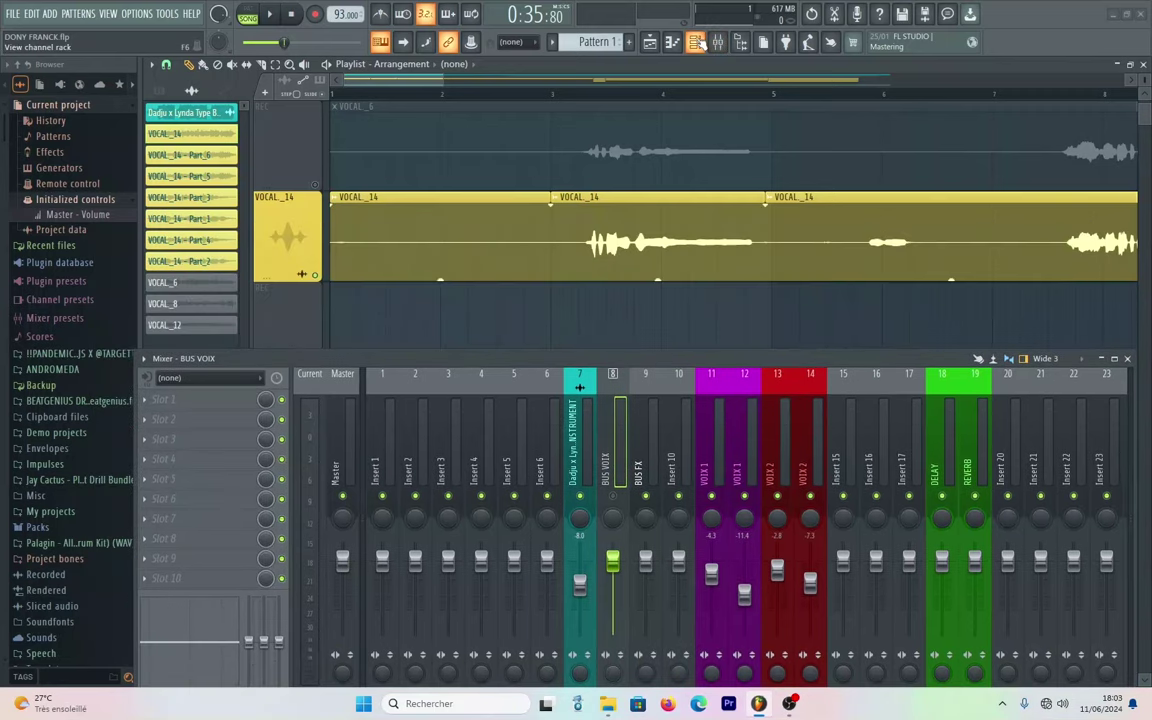
{"action": "left_click", "coordinate": [695, 43]}
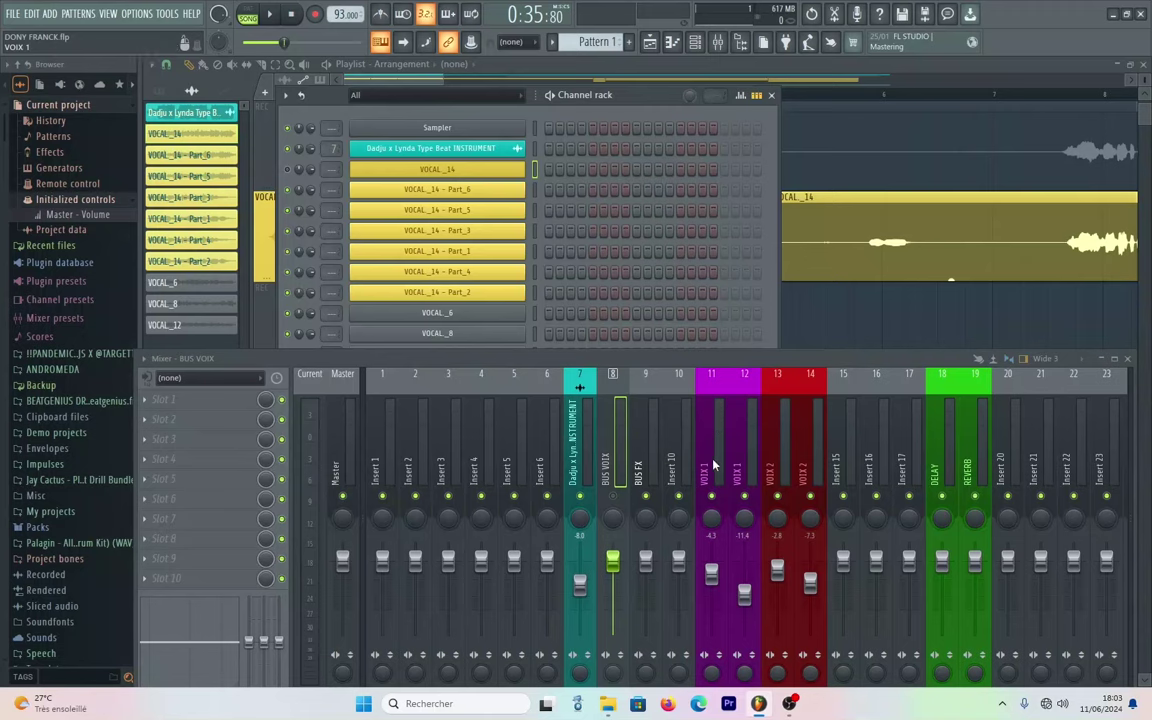
{"action": "left_click_drag", "start_coordinate": [715, 363], "coordinate": [703, 290]}
{"action": "right_click", "coordinate": [705, 302]}
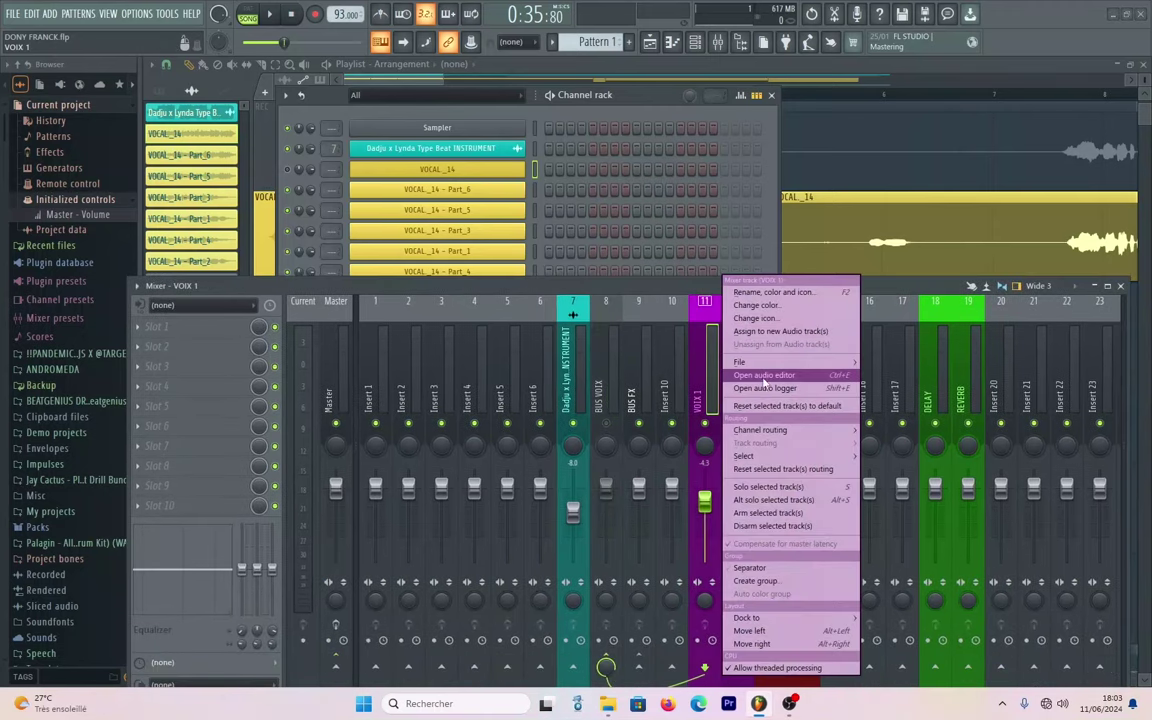
{"action": "mouse_move", "coordinate": [784, 431]}
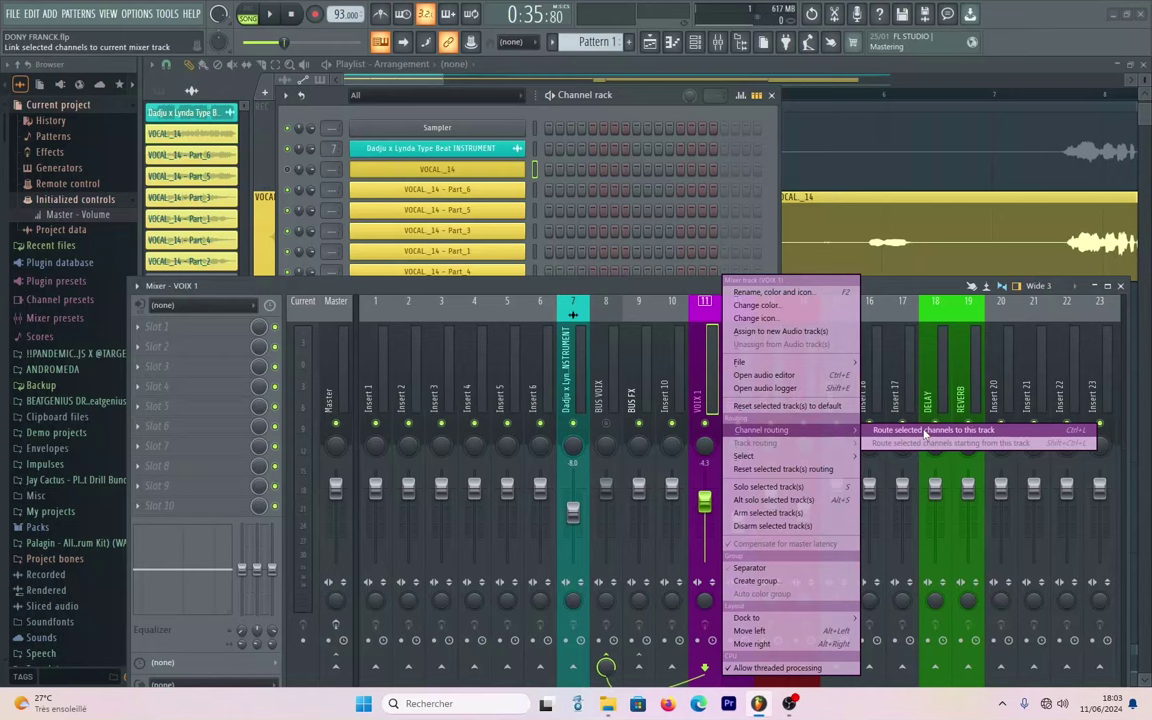
{"action": "left_click", "coordinate": [926, 432]}
Load Fruity Reeverb 2 in the first effect slot of the DELAY track and copy it to the REVERB track.
{"action": "left_click_drag", "start_coordinate": [752, 306], "coordinate": [735, 257]}
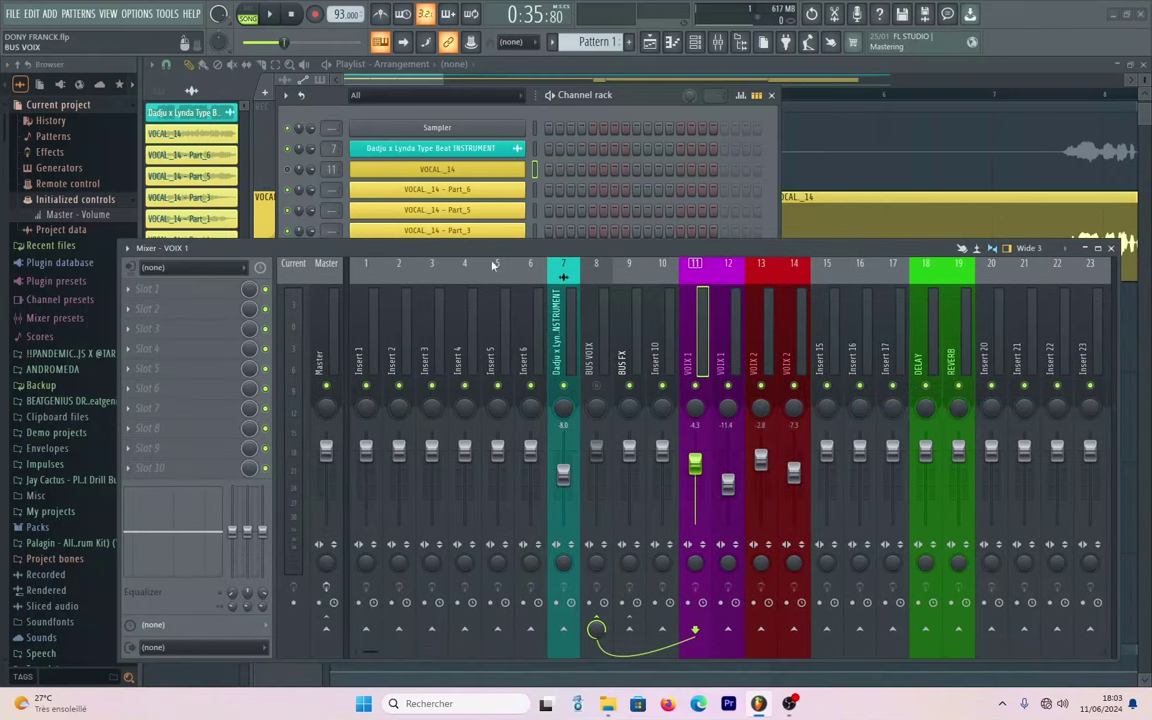
{"action": "left_click_drag", "start_coordinate": [670, 251], "coordinate": [625, 188]}
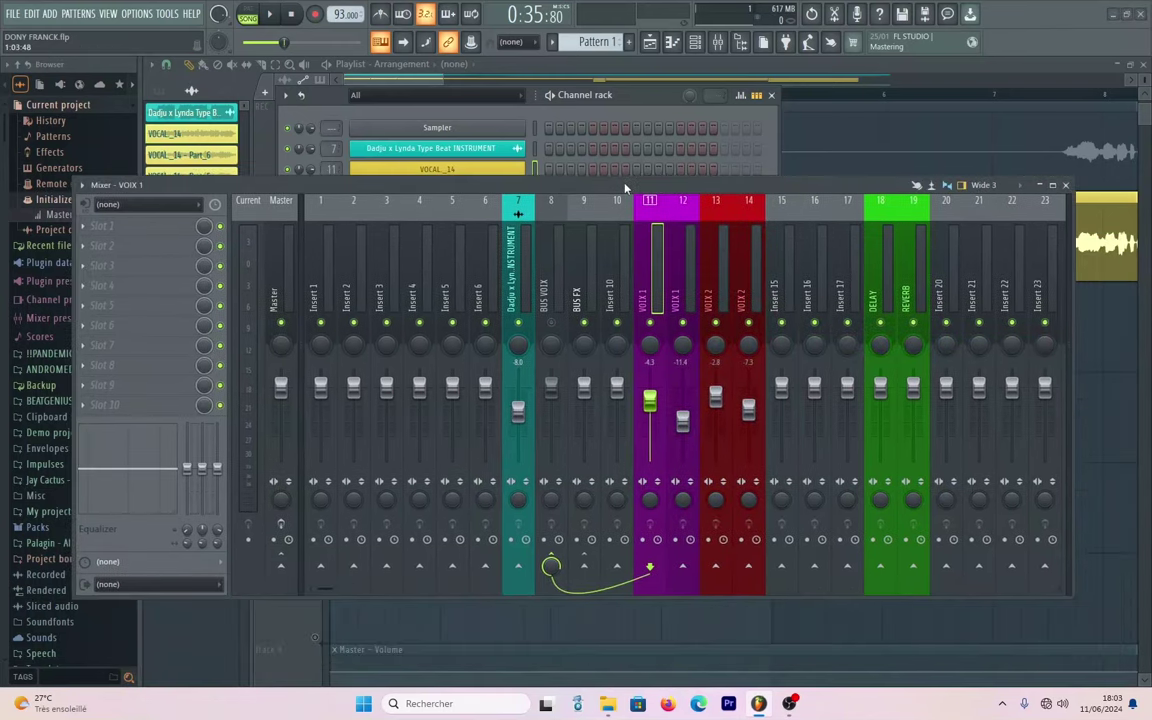
{"action": "left_click", "coordinate": [890, 250]}
{"action": "left_click", "coordinate": [130, 226]}
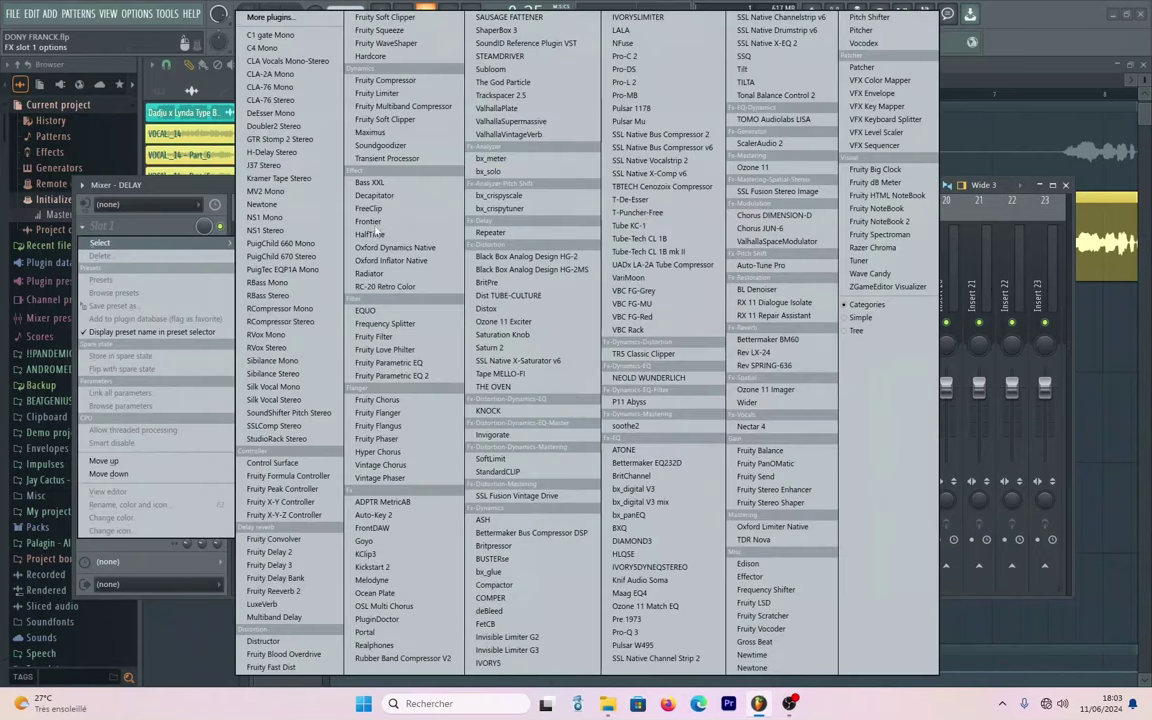
{"action": "left_click", "coordinate": [270, 591]}
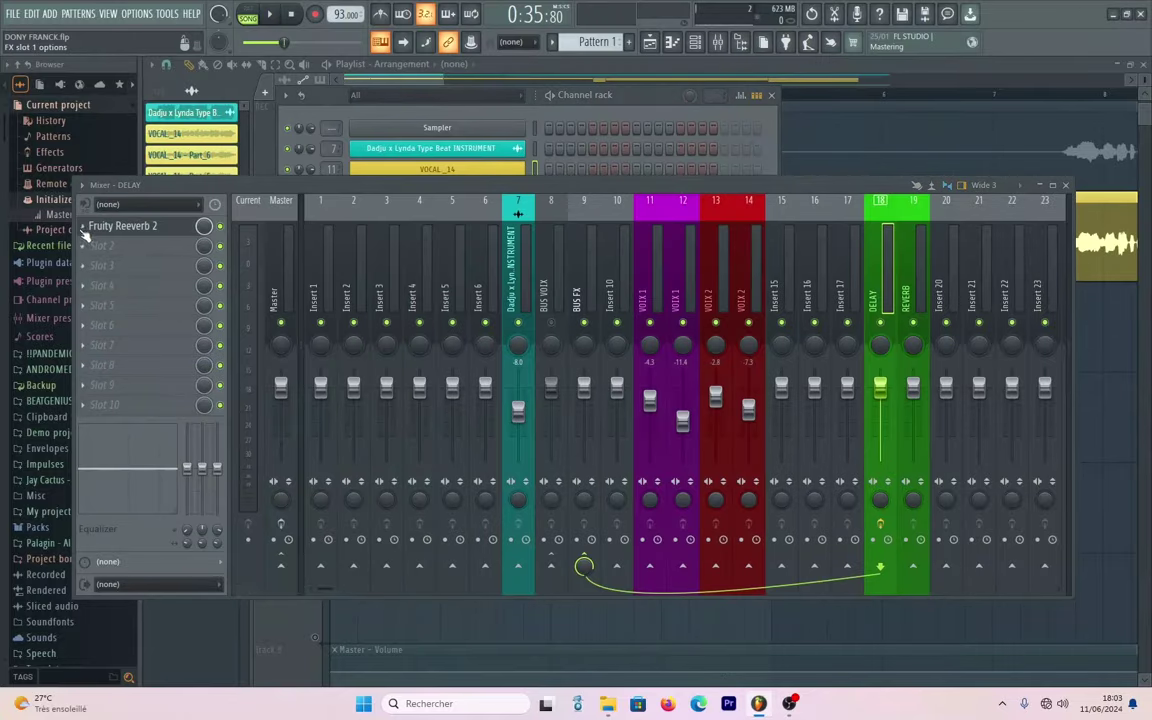
{"action": "left_click", "coordinate": [83, 228]}
{"action": "left_click_drag", "start_coordinate": [100, 305], "coordinate": [914, 258]}
Replace Fruity Reeverb 2 in the first slot of the DELAY track with Fruity Delay 2.
{"action": "left_click", "coordinate": [885, 245]}
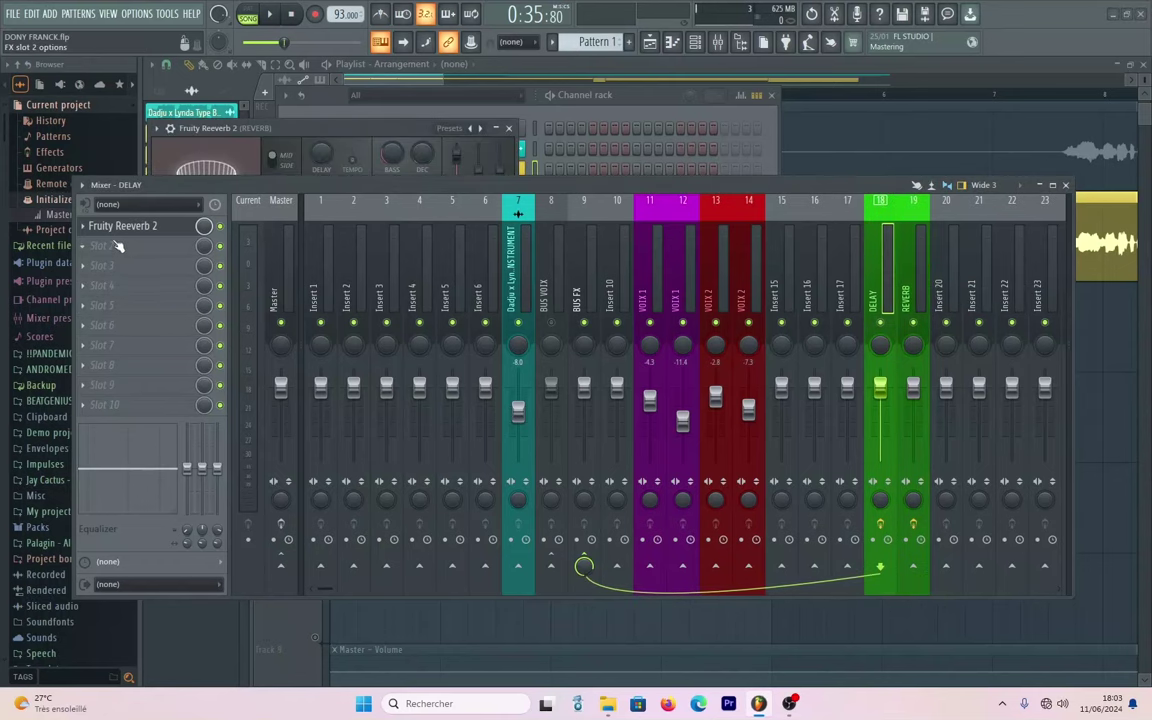
{"action": "left_click", "coordinate": [83, 226]}
{"action": "mouse_move", "coordinate": [104, 243]}
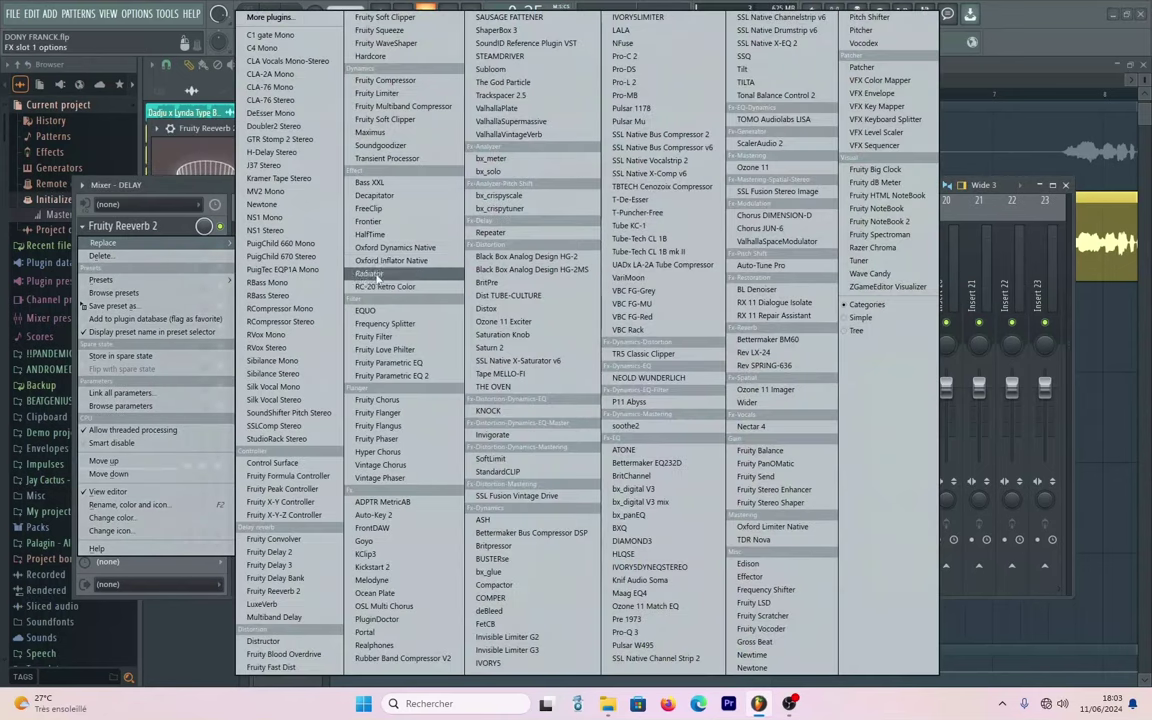
{"action": "left_click", "coordinate": [270, 552]}
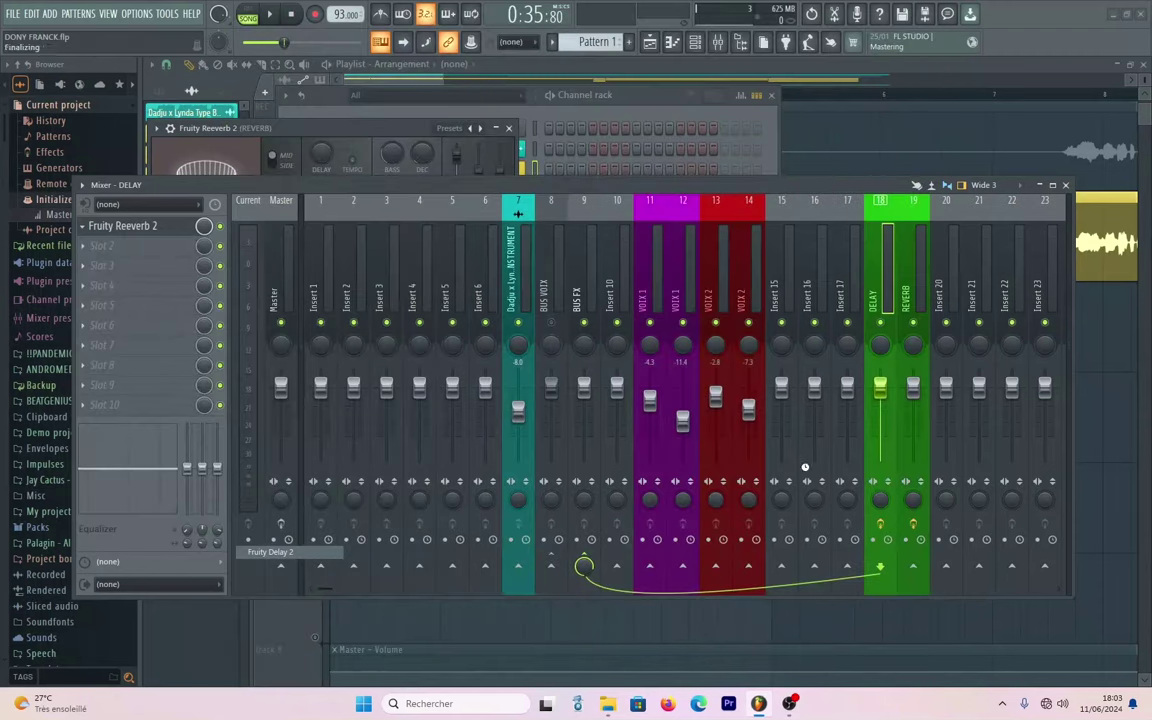
Close both effect windows and the channel rack, moving the mixer window back up over the playlist.
{"action": "left_click_drag", "start_coordinate": [730, 187], "coordinate": [726, 313]}
{"action": "left_click", "coordinate": [509, 129]}
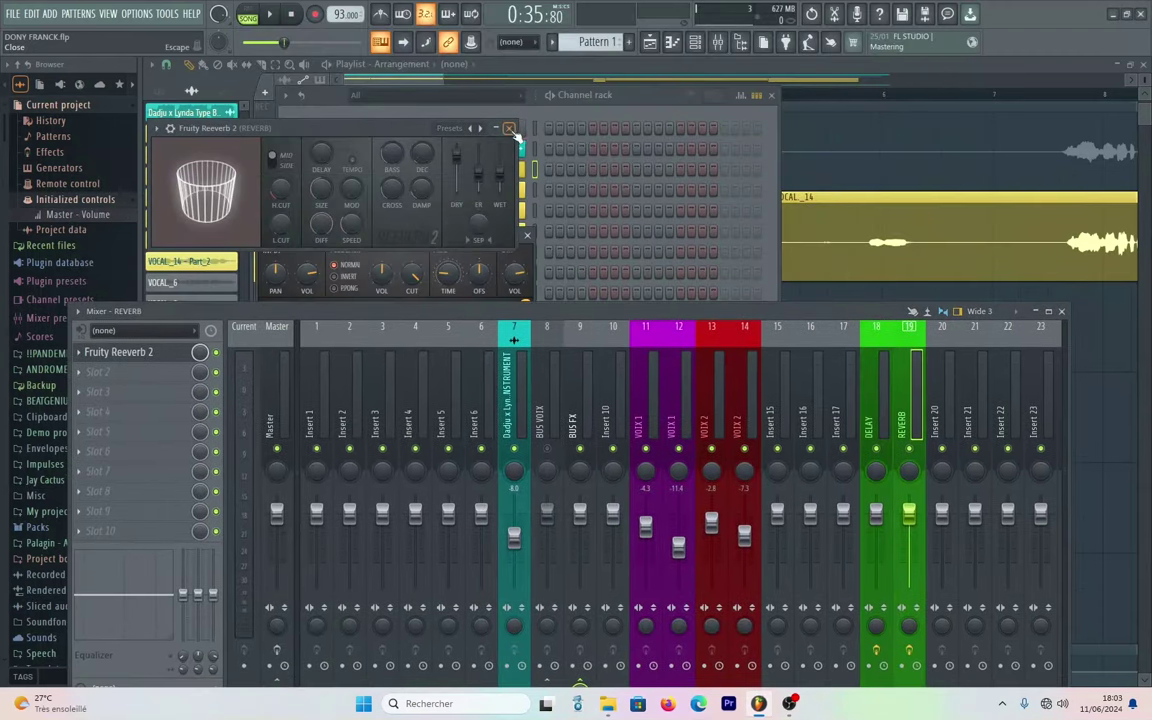
{"action": "left_click", "coordinate": [528, 235]}
{"action": "left_click", "coordinate": [771, 95]}
{"action": "left_click_drag", "start_coordinate": [784, 305], "coordinate": [779, 152]}
Check the routing of the first VOIX 2 track, BUS VOIX and the first VOIX 1 track.
{"action": "left_click", "coordinate": [710, 240]}
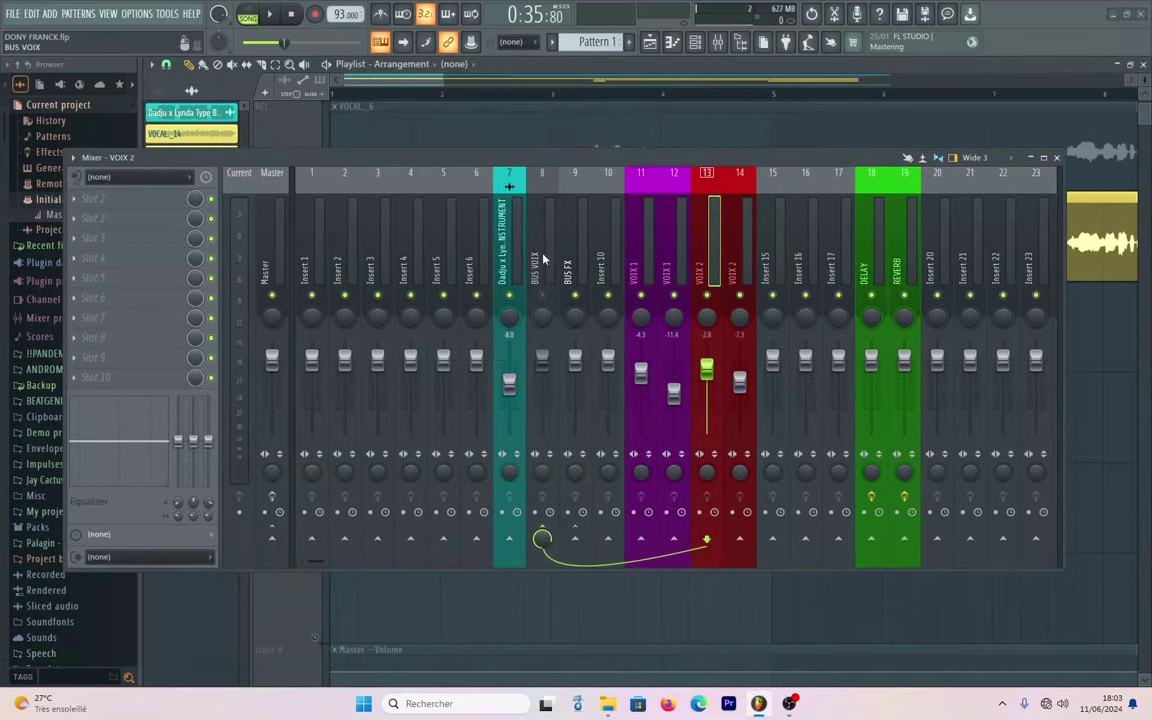
{"action": "left_click", "coordinate": [540, 257]}
{"action": "left_click", "coordinate": [706, 270]}
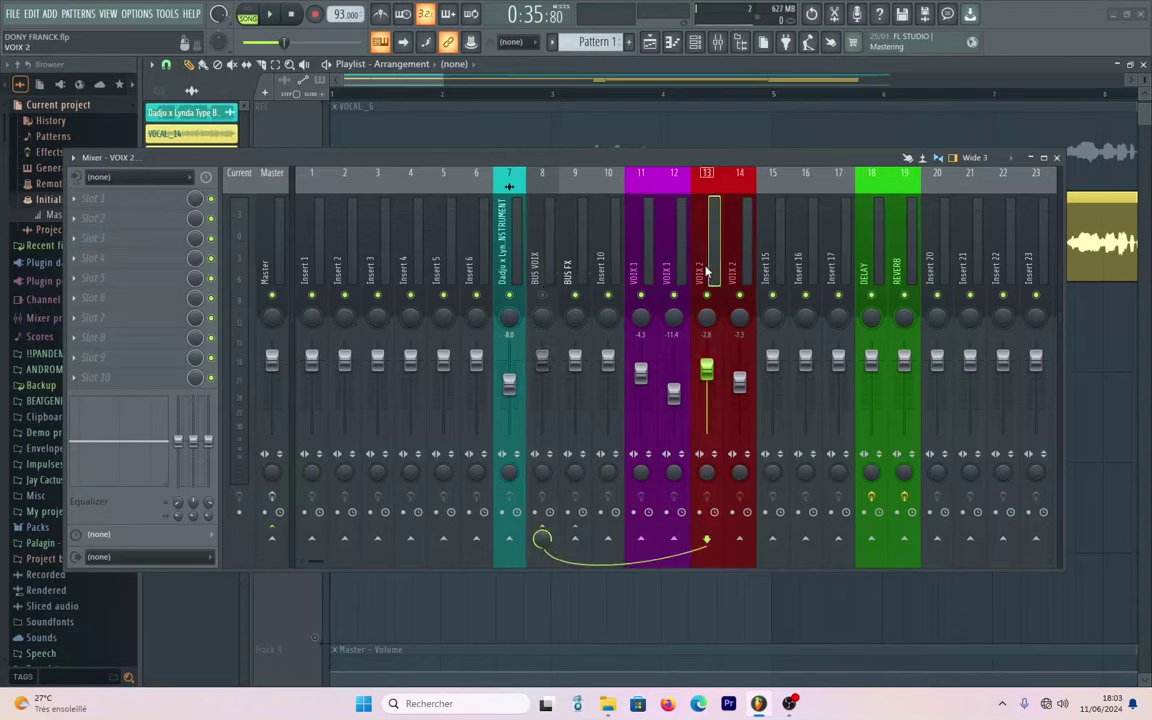
{"action": "left_click", "coordinate": [647, 267]}
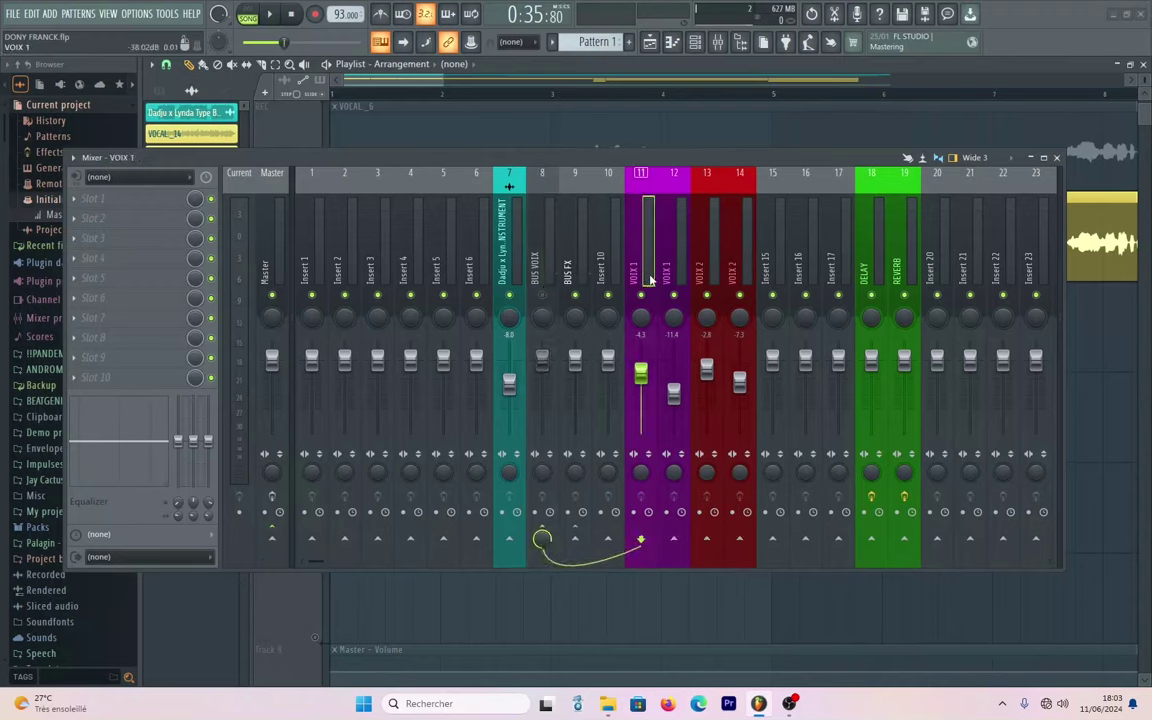
Add sends from the first VOIX 1 track to the DELAY and REVERB tracks, keeping its route to BUS VOIX.
{"action": "right_click", "coordinate": [876, 543]}
{"action": "left_click", "coordinate": [892, 580]}
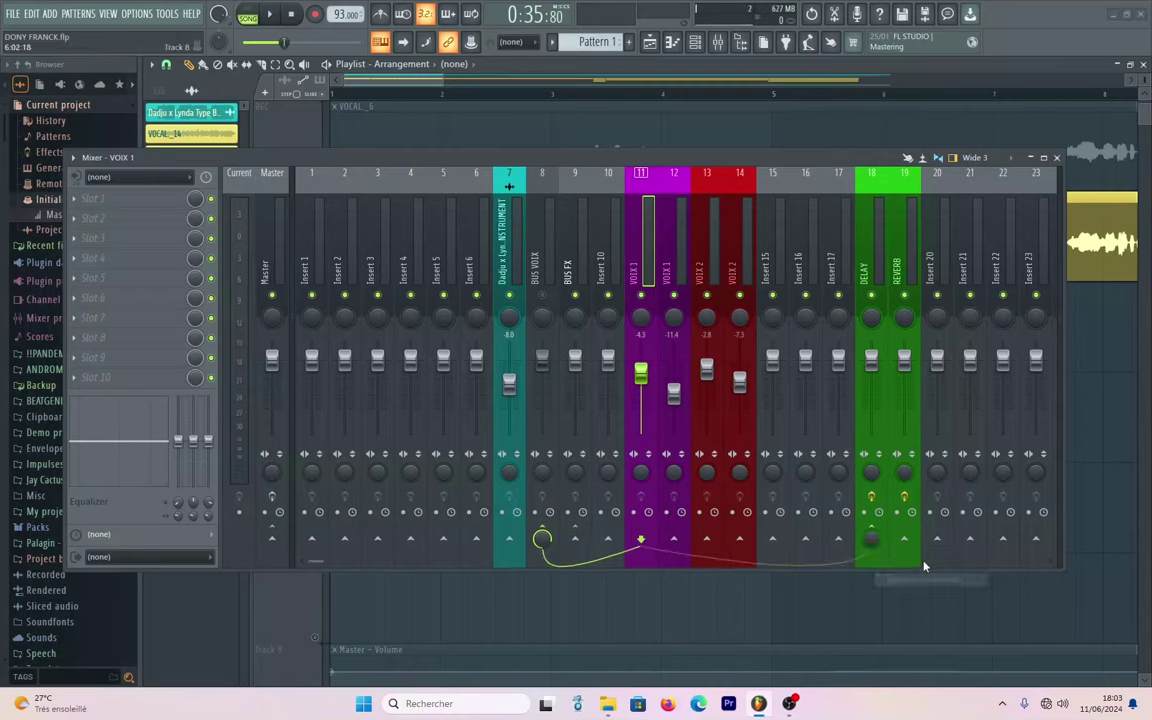
{"action": "right_click", "coordinate": [904, 540]}
{"action": "left_click", "coordinate": [921, 580]}
Play the song with the instrumental muted and try the first VOIX 1 track's send to DELAY at 92%.
{"action": "key", "text": "space"}
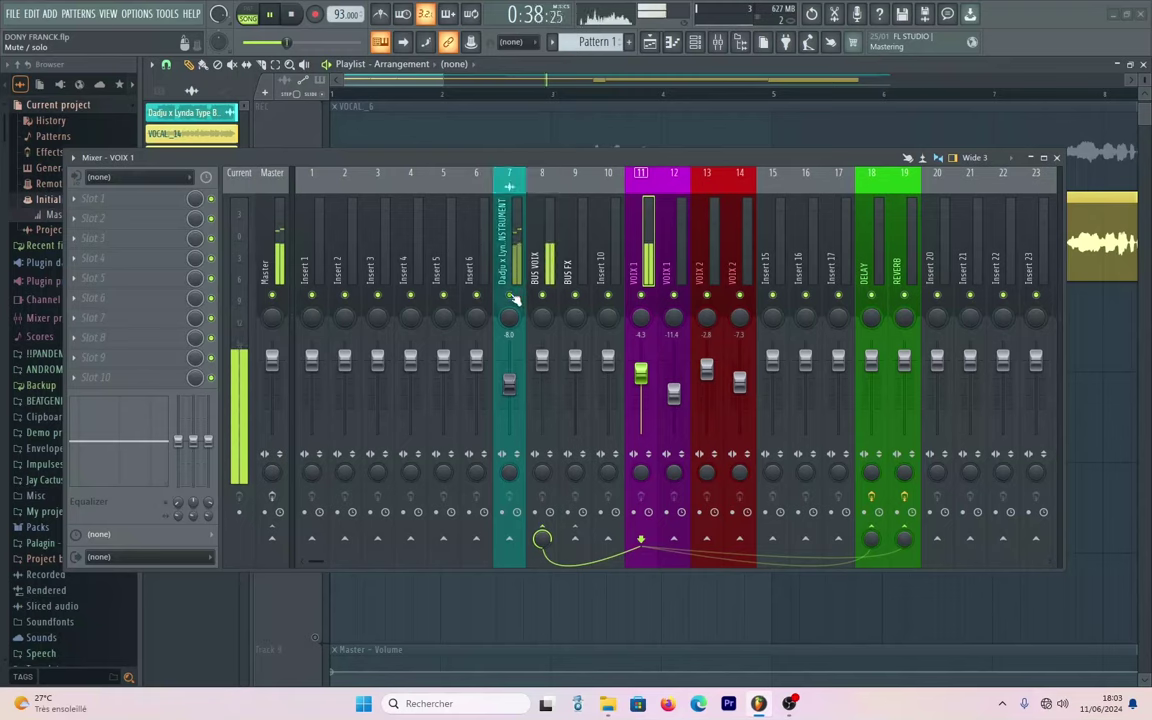
{"action": "left_click", "coordinate": [549, 268]}
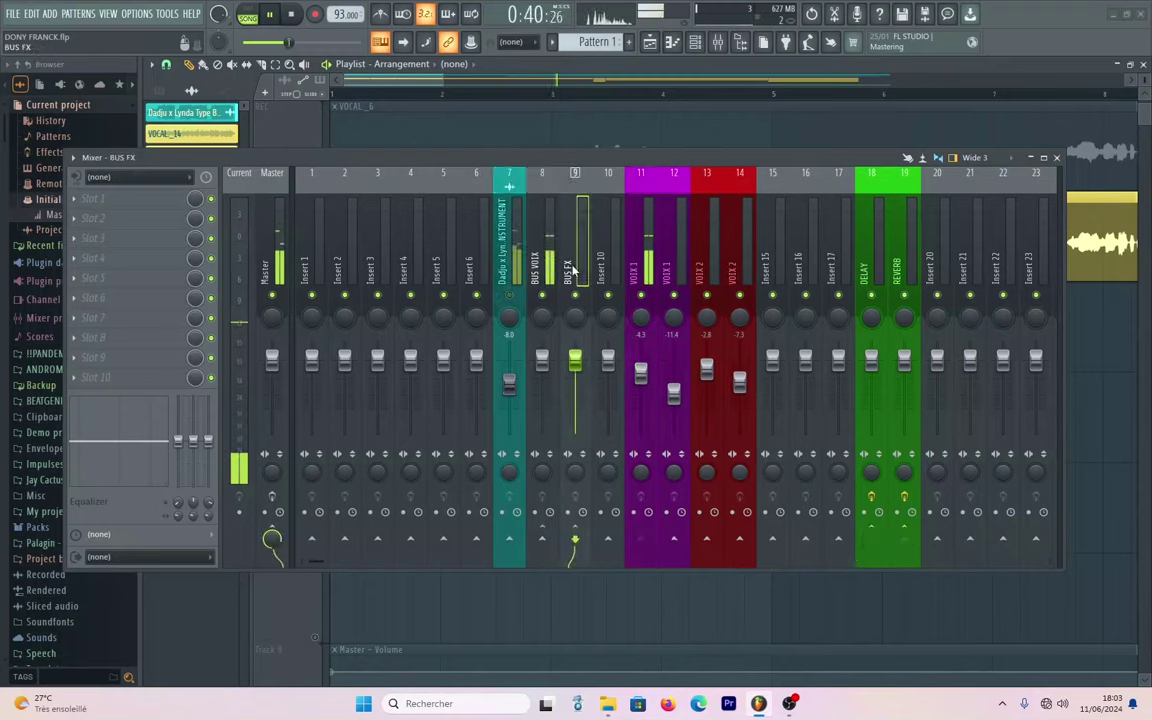
{"action": "left_click", "coordinate": [574, 268]}
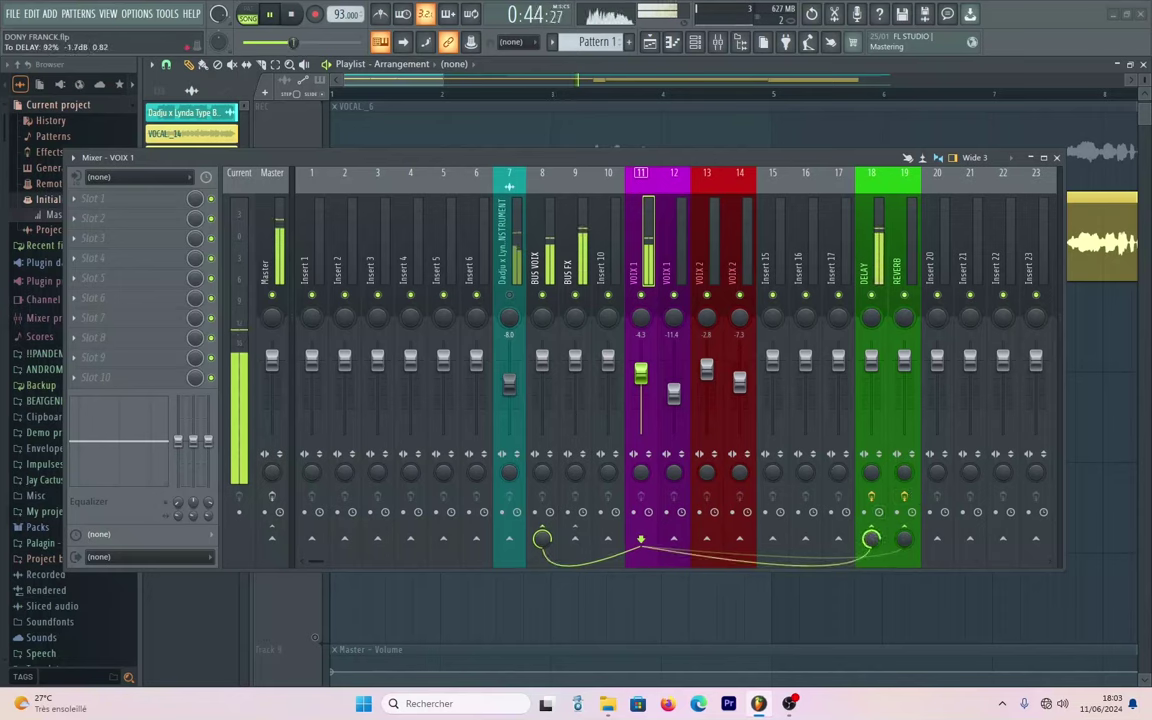
{"action": "key", "text": "space"}
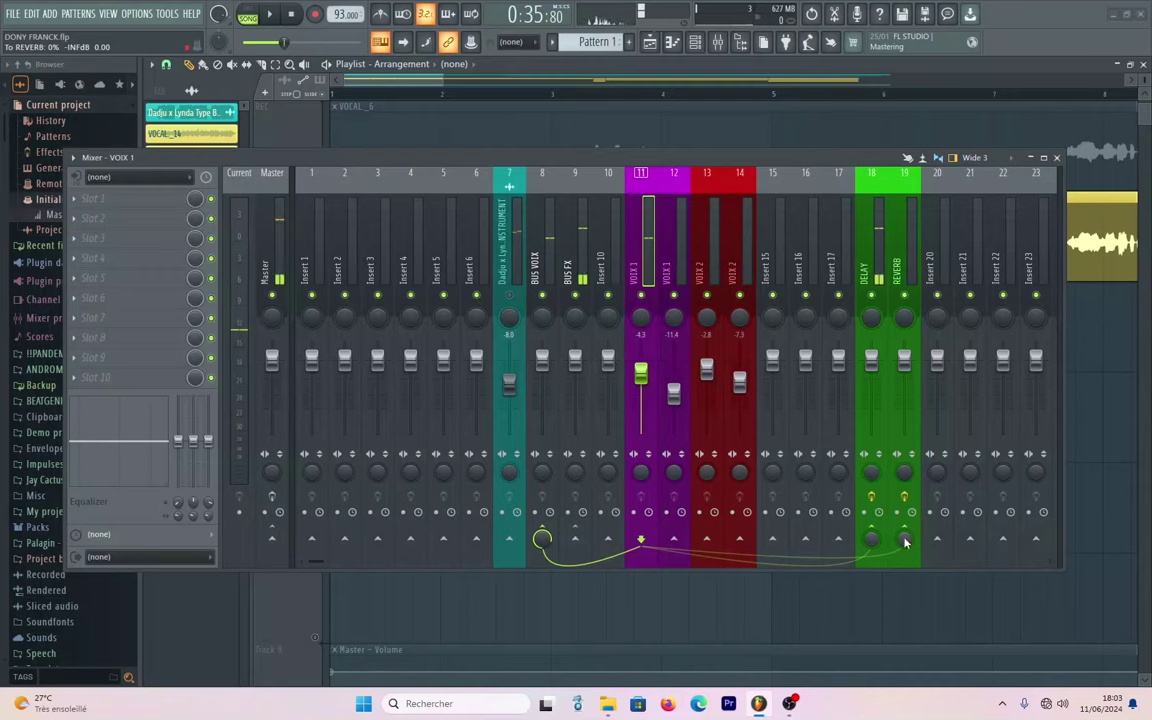
During playback, try the first VOIX 1 track's send to REVERB at 100%.
{"action": "key", "text": "space"}
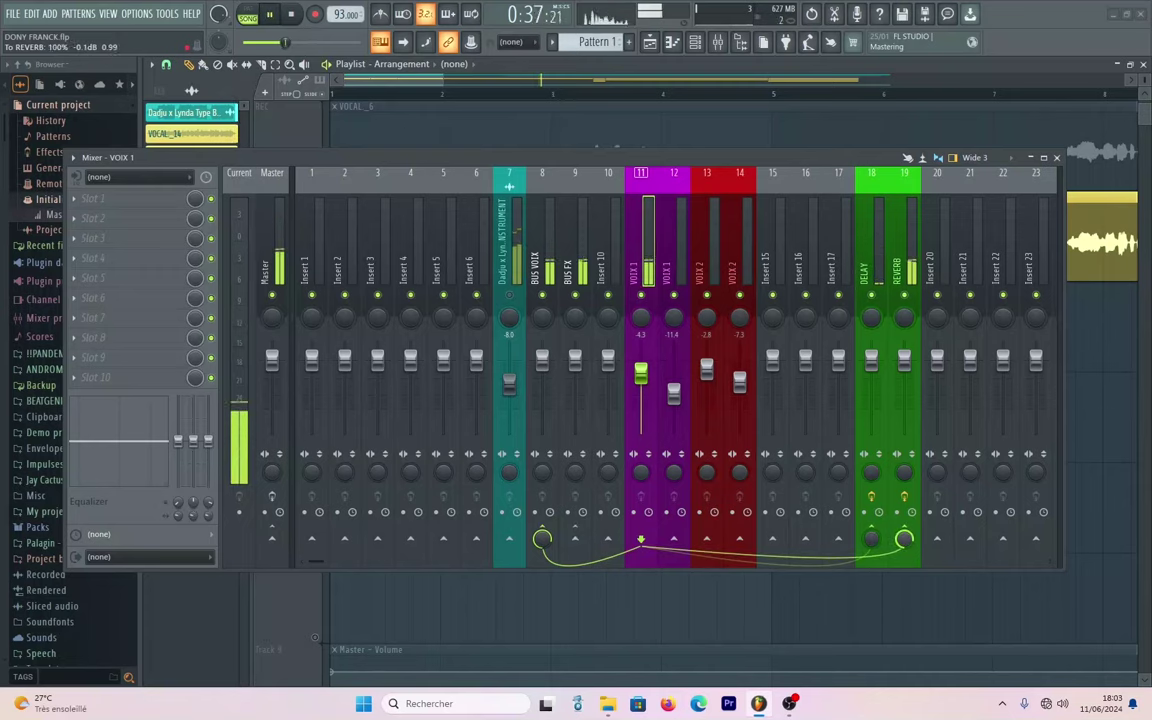
{"action": "left_click", "coordinate": [905, 541]}
{"action": "key", "text": "space"}
Open Fruity Reeverb 2 on the REVERB track and arrange its window clear of the mixer.
{"action": "left_click_drag", "start_coordinate": [150, 157], "coordinate": [328, 387]}
{"action": "left_click", "coordinate": [318, 428]}
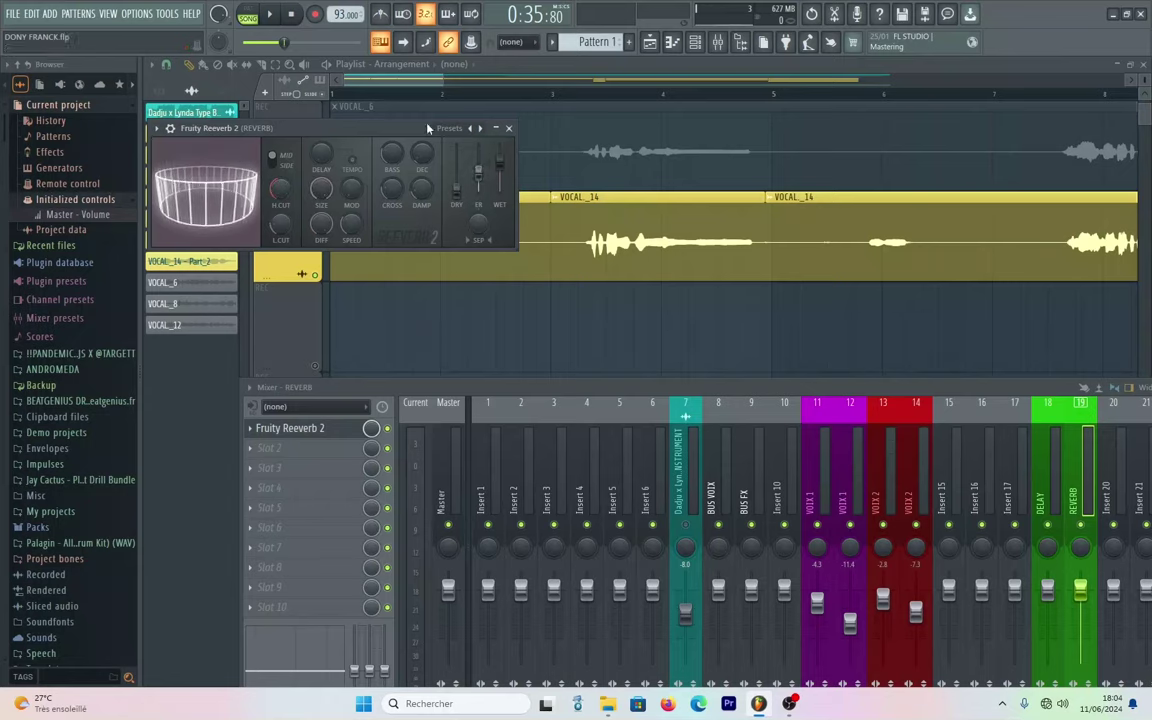
{"action": "left_click_drag", "start_coordinate": [407, 127], "coordinate": [504, 115]}
{"action": "left_click_drag", "start_coordinate": [609, 385], "coordinate": [551, 301]}
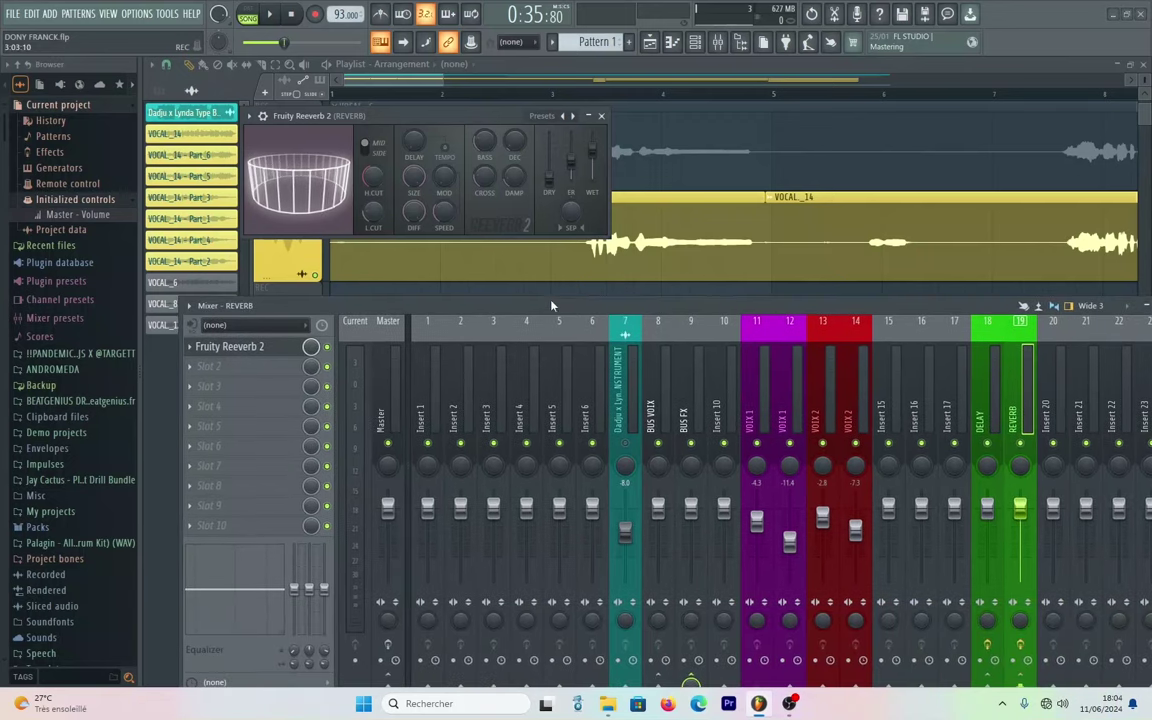
Set the first VOIX 1 track's send to REVERB to 43% while listening to the vocal.
{"action": "left_click_drag", "start_coordinate": [636, 299], "coordinate": [543, 189]}
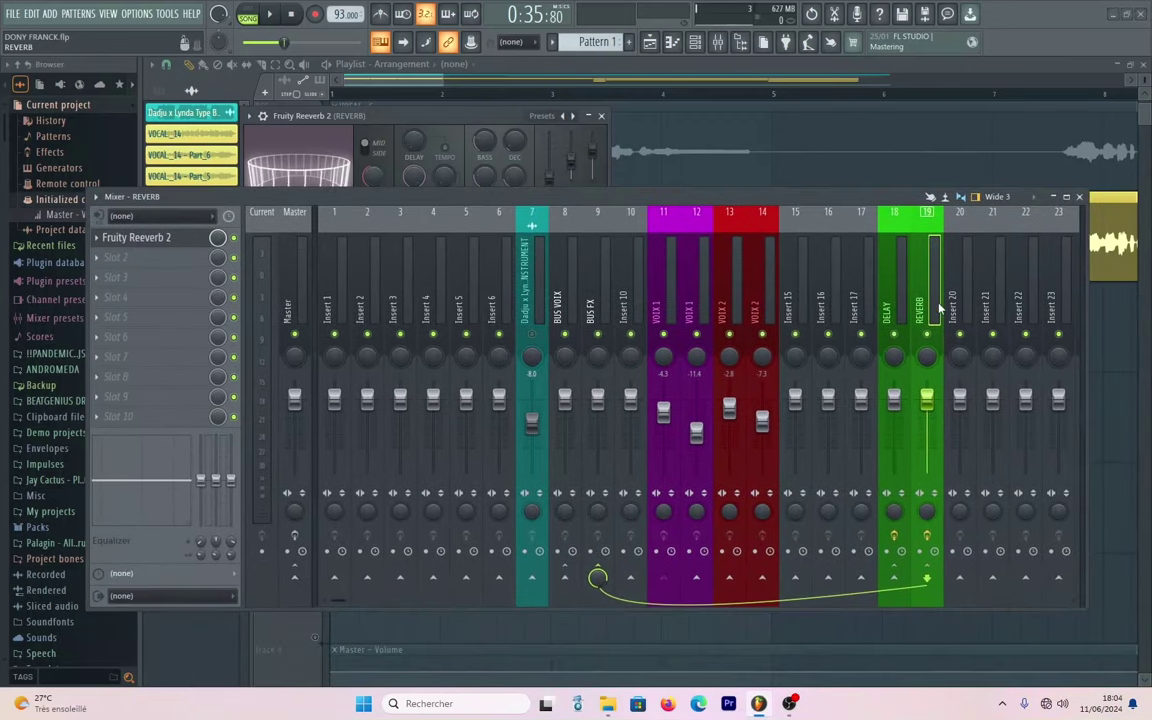
{"action": "left_click", "coordinate": [663, 300]}
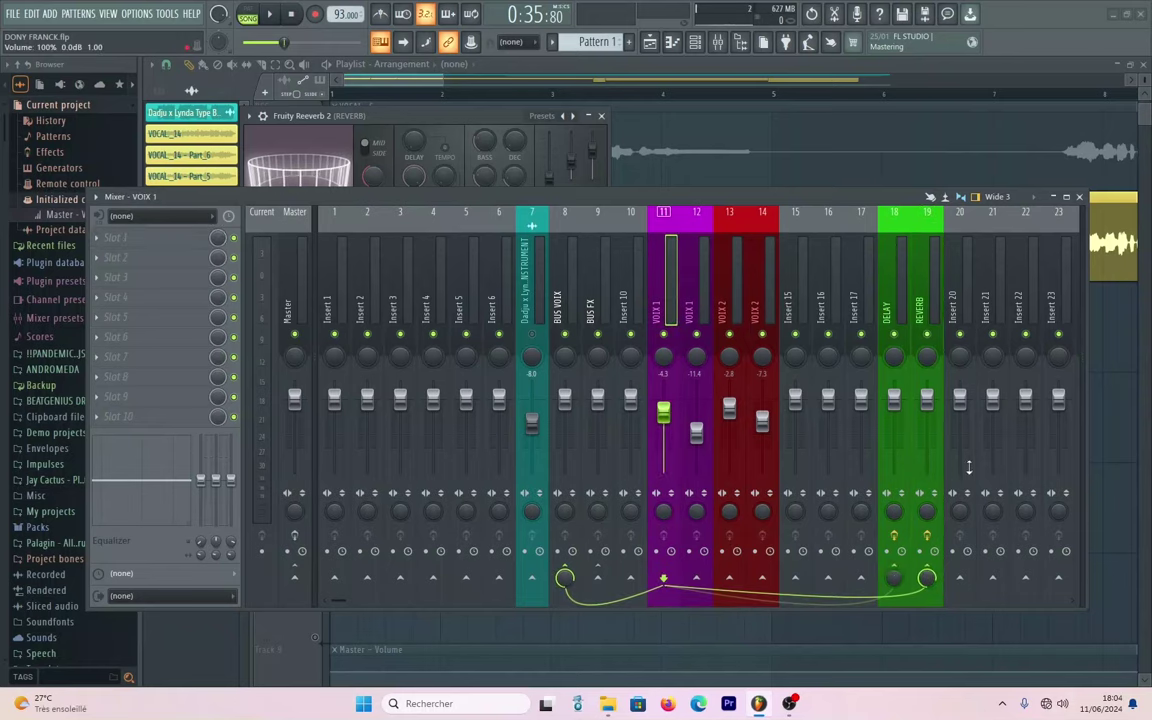
{"action": "key", "text": "space"}
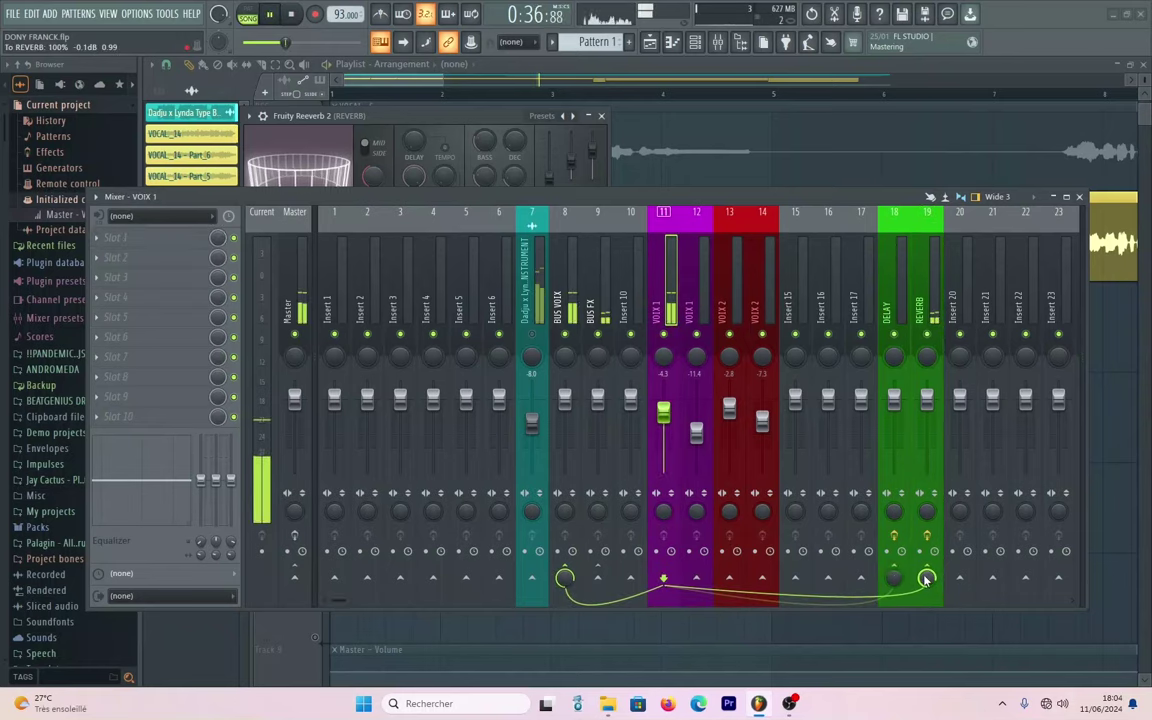
{"action": "left_click_drag", "start_coordinate": [927, 578], "coordinate": [927, 581]}
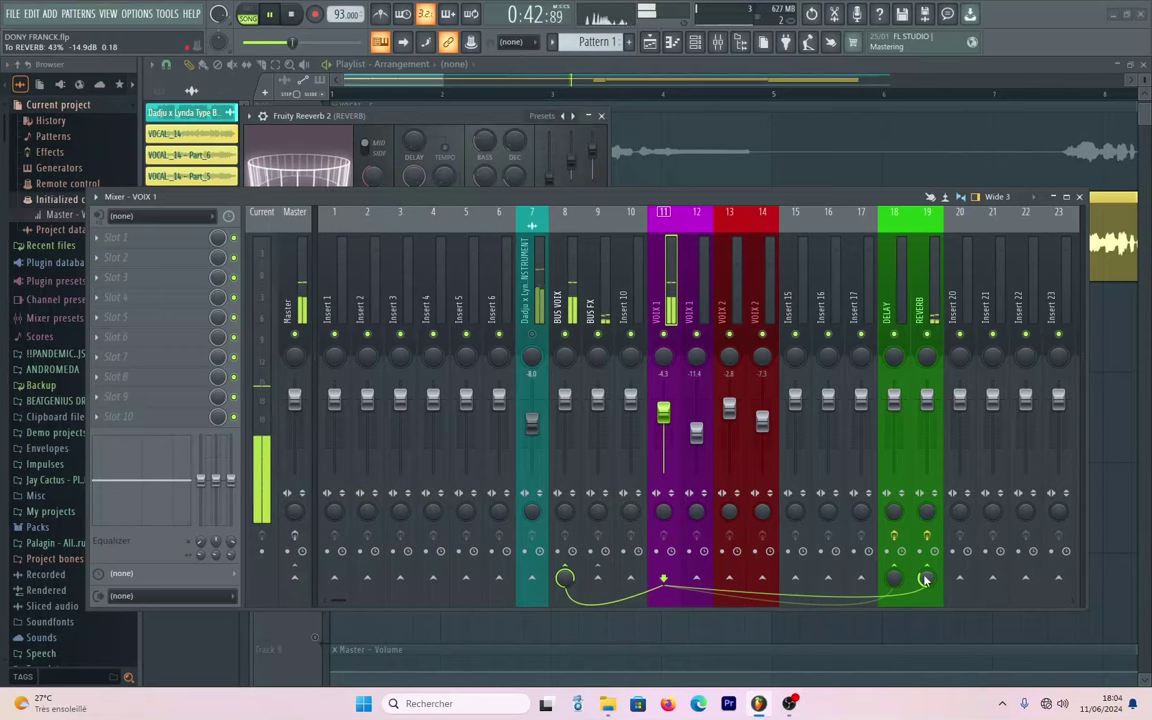
{"action": "key", "text": "space"}
Open Fruity Delay 2 on the DELAY track and arrange its window and the mixer so both are visible.
{"action": "left_click", "coordinate": [887, 311]}
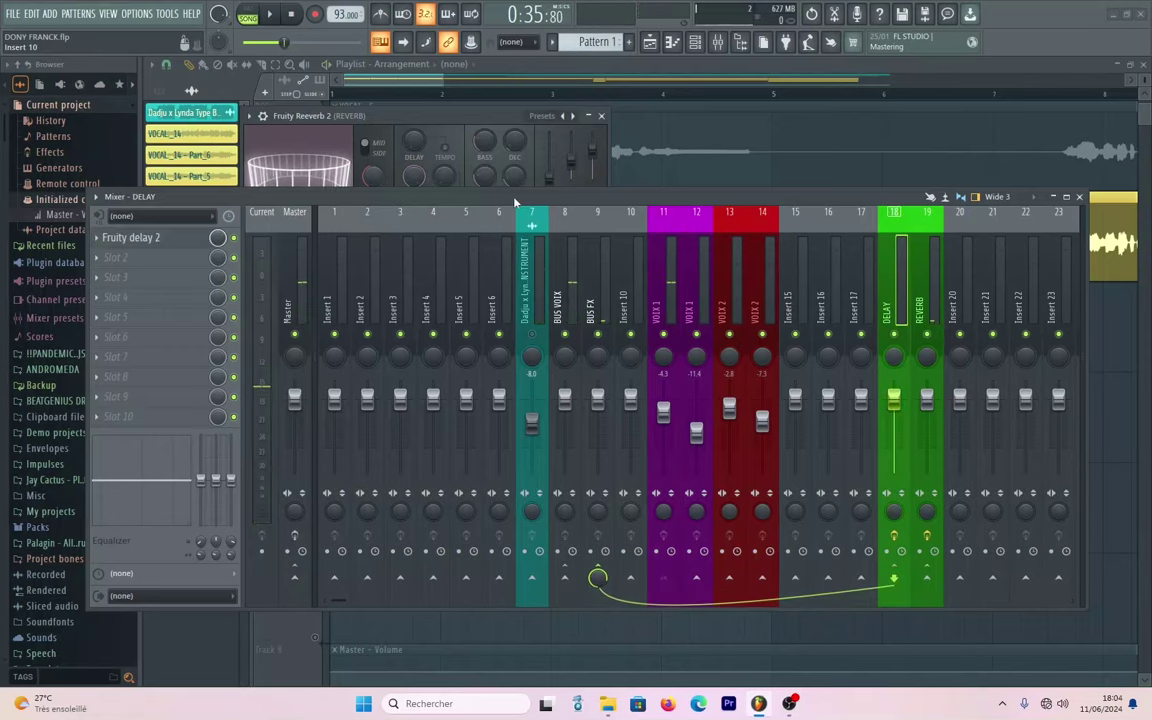
{"action": "left_click_drag", "start_coordinate": [514, 198], "coordinate": [665, 321]}
{"action": "left_click", "coordinate": [334, 364]}
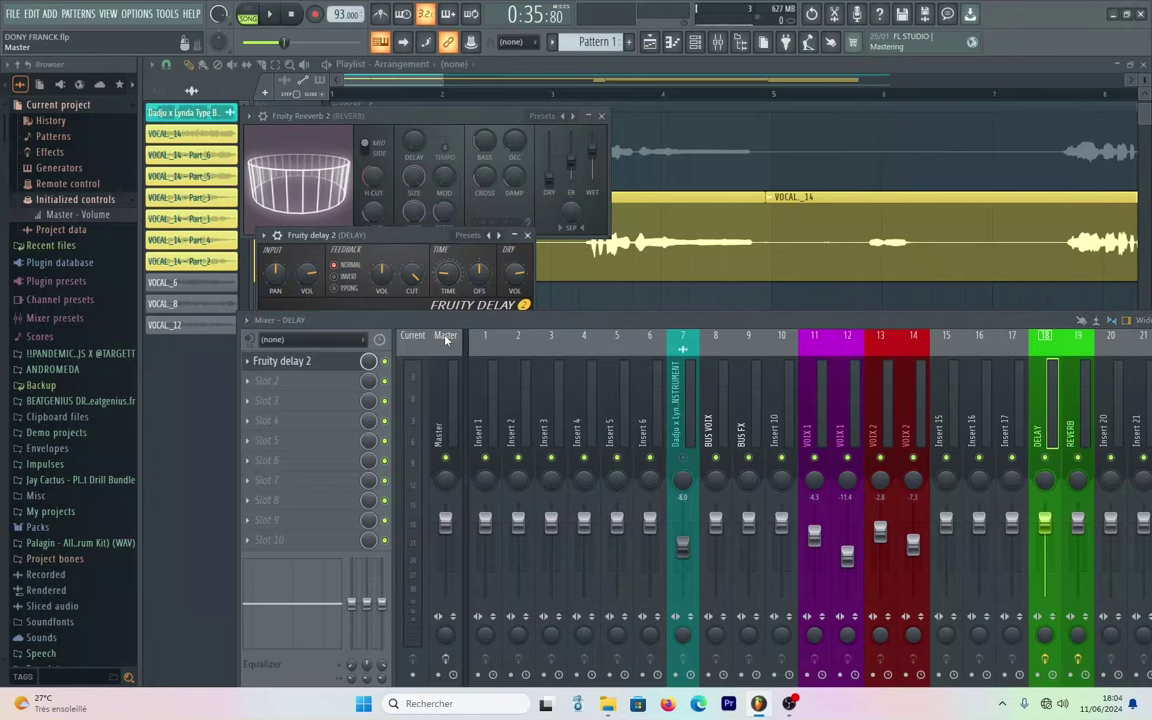
{"action": "left_click_drag", "start_coordinate": [290, 320], "coordinate": [177, 379]}
{"action": "left_click_drag", "start_coordinate": [376, 240], "coordinate": [541, 211]}
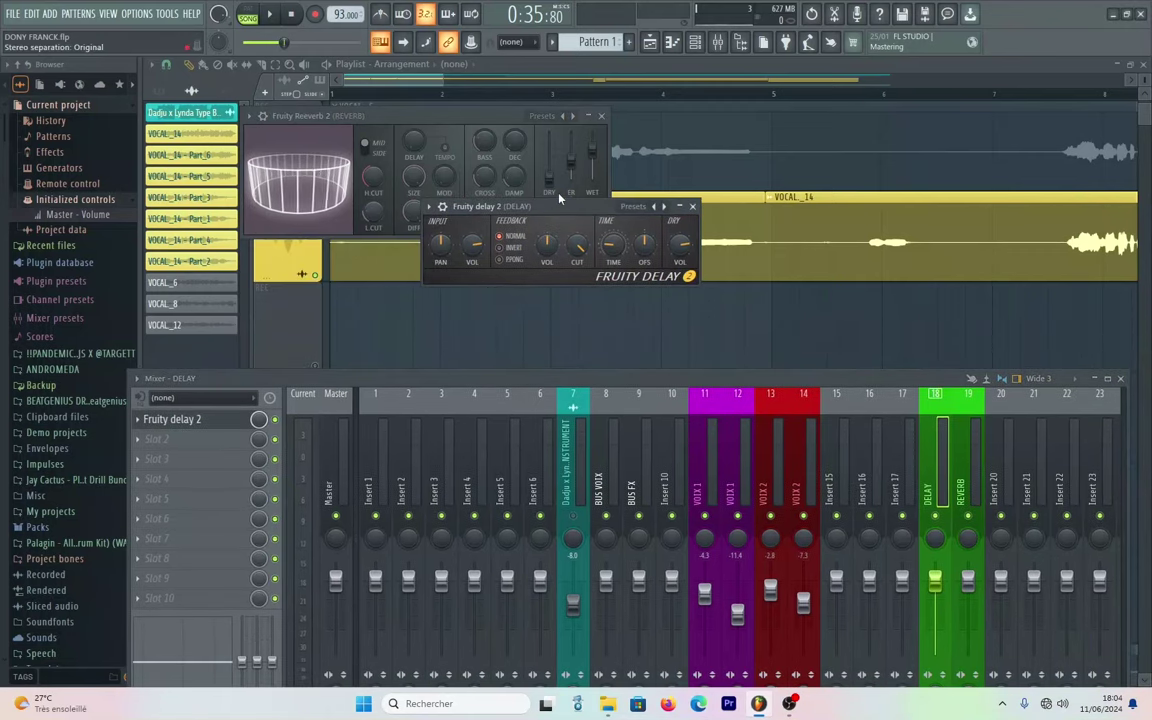
Load the Default (send) preset in Fruity Delay 2.
{"action": "right_click", "coordinate": [663, 207]}
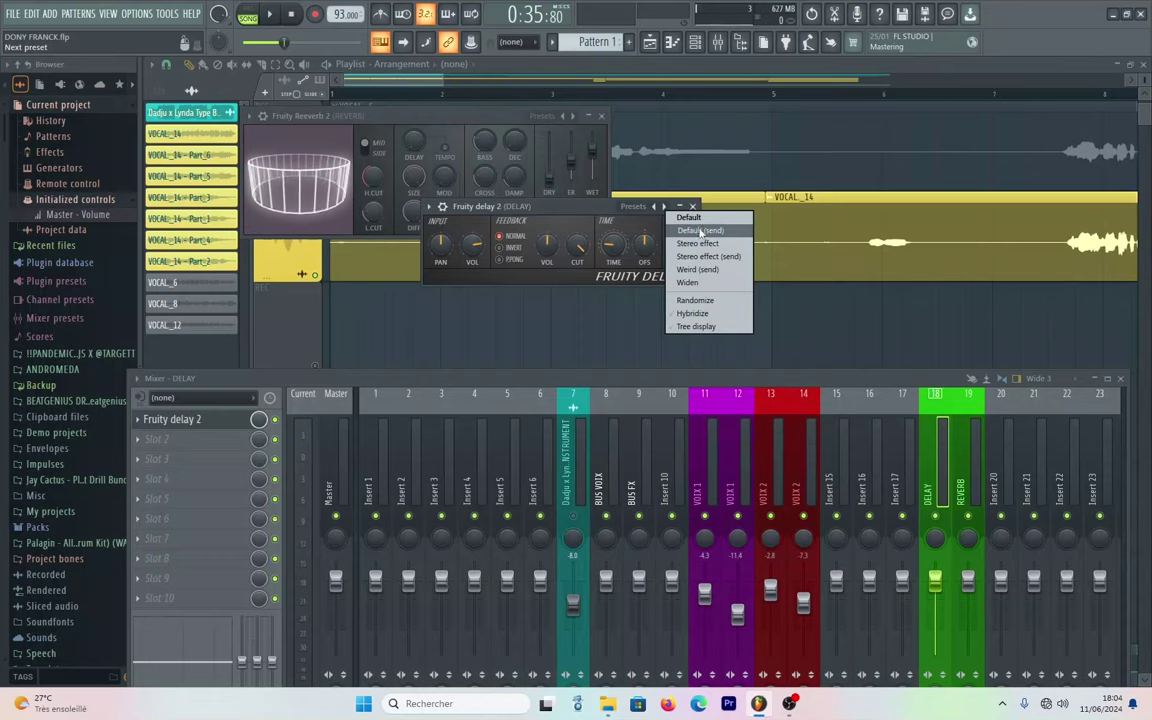
{"action": "left_click", "coordinate": [692, 231]}
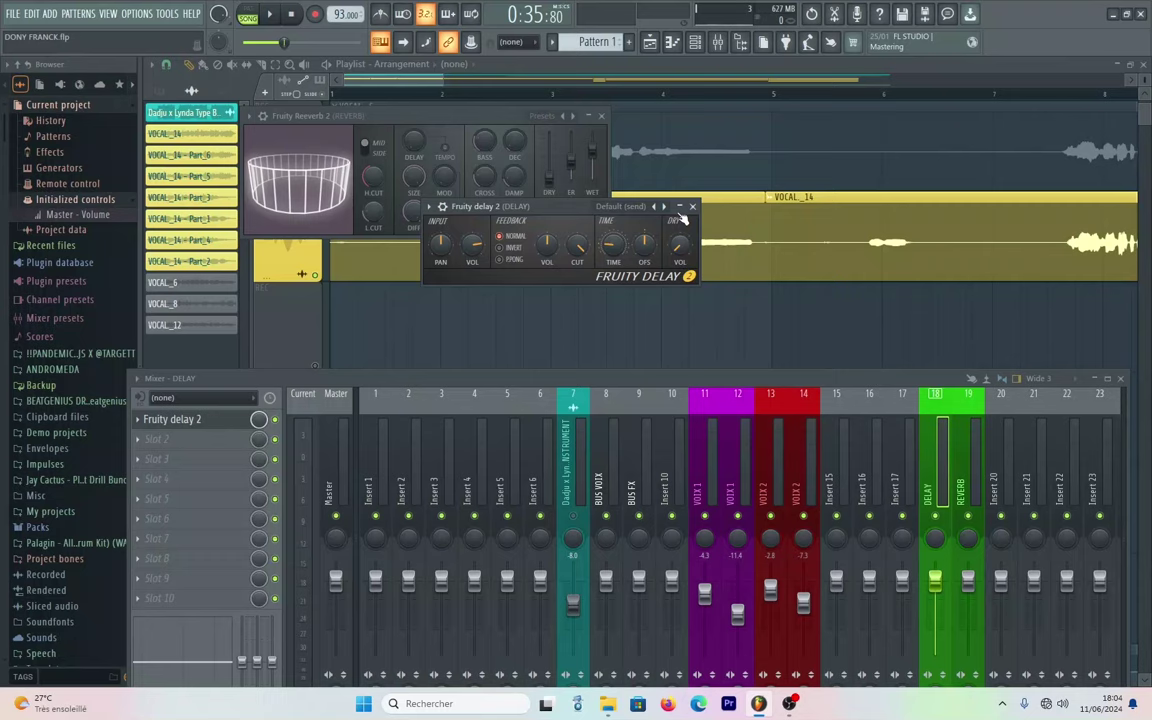
{"action": "left_click", "coordinate": [620, 206]}
{"action": "left_click", "coordinate": [538, 209]}
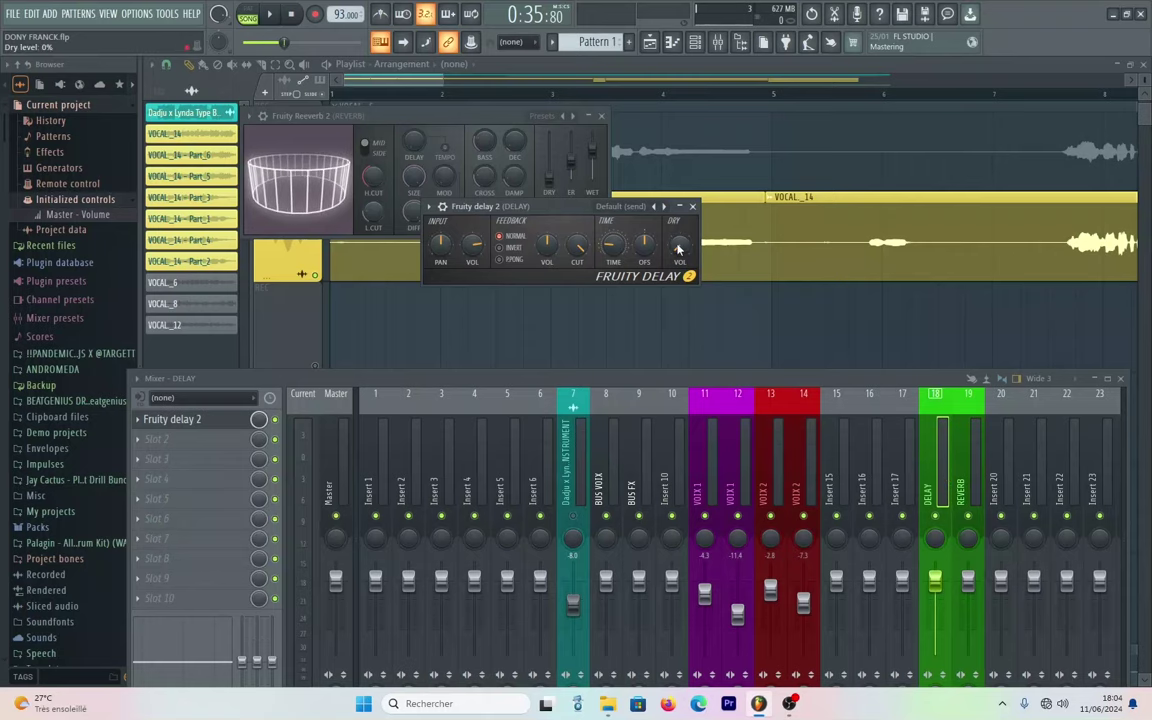
Raise the first VOIX 1 track's send to DELAY slightly while listening to the vocal.
{"action": "left_click_drag", "start_coordinate": [646, 381], "coordinate": [546, 190]}
{"action": "left_click", "coordinate": [597, 287]}
{"action": "key", "text": "space"}
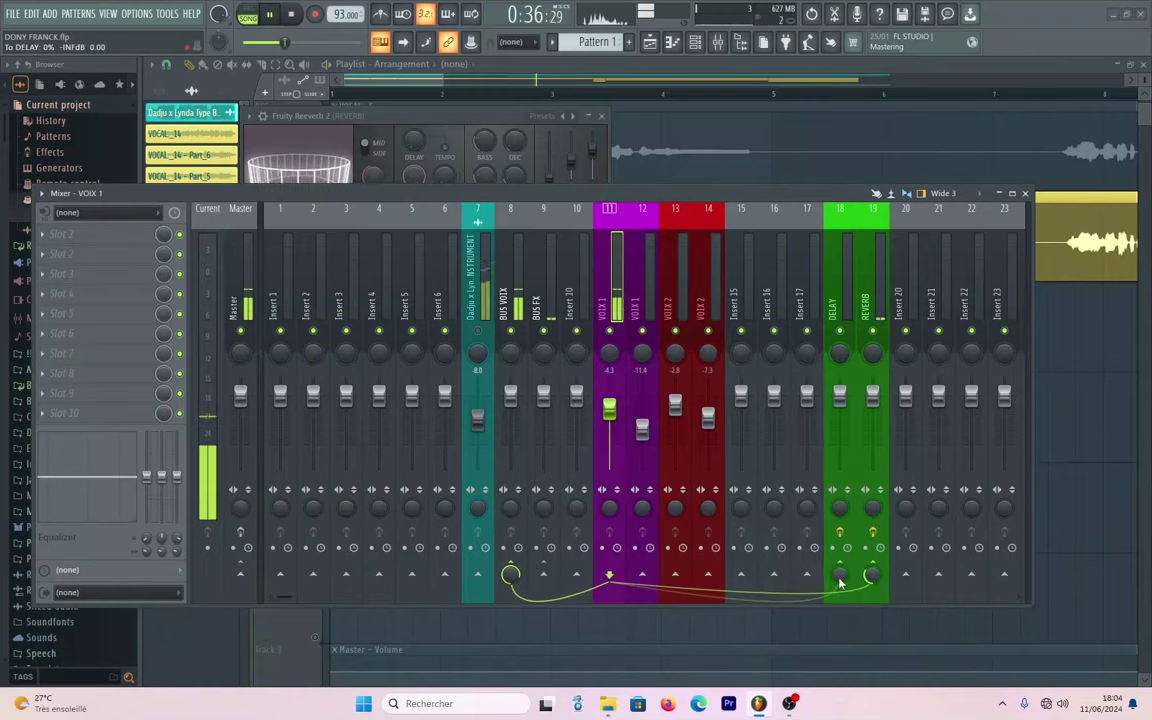
{"action": "left_click_drag", "start_coordinate": [839, 576], "coordinate": [840, 600]}
{"action": "key", "text": "space"}
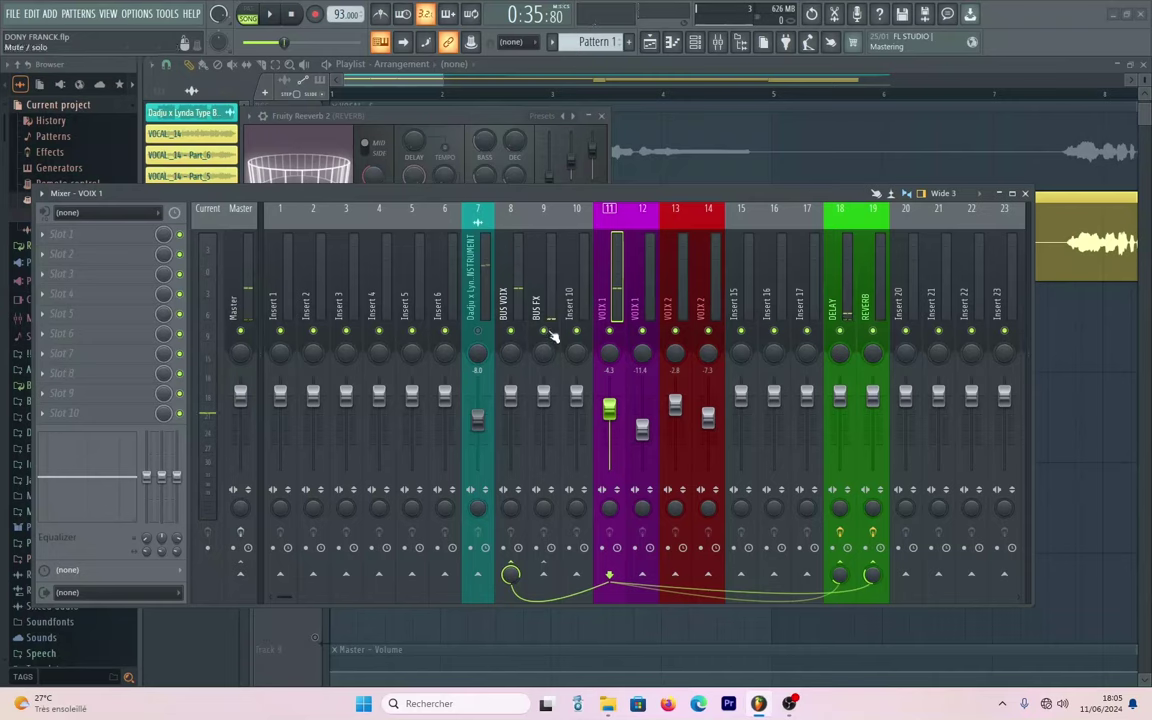
Play the vocal and lower the BUS FX volume to -10.4 dB.
{"action": "key", "text": "space"}
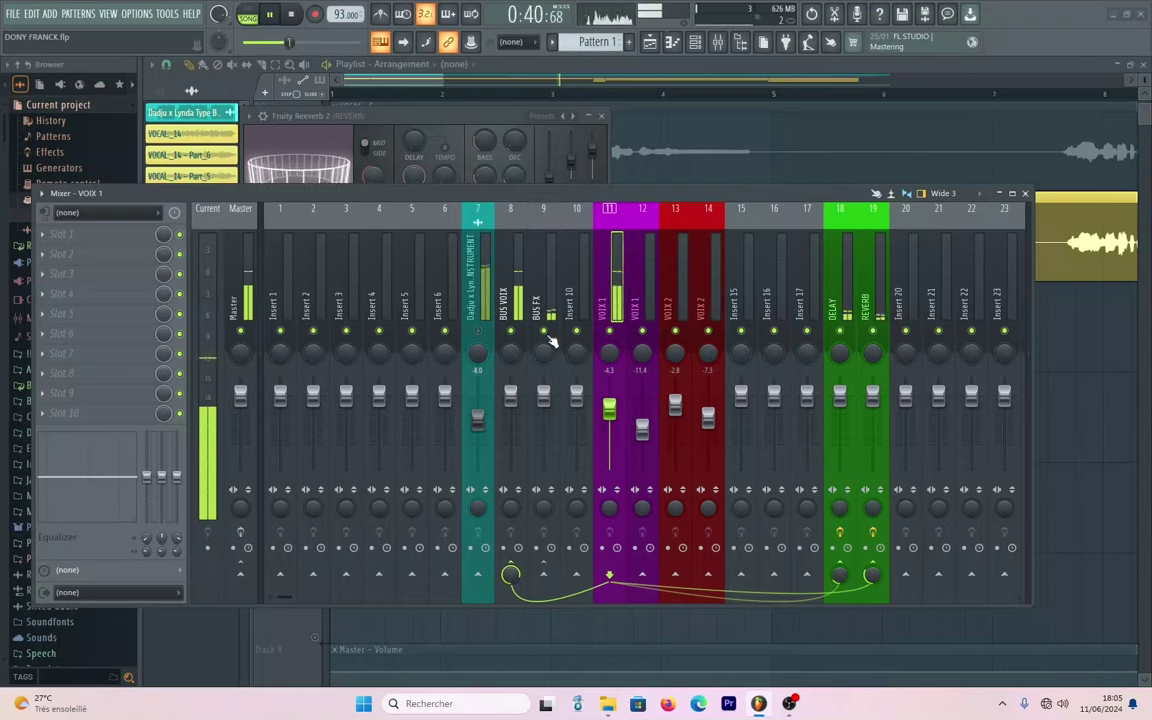
{"action": "left_click_drag", "start_coordinate": [543, 398], "coordinate": [543, 427]}
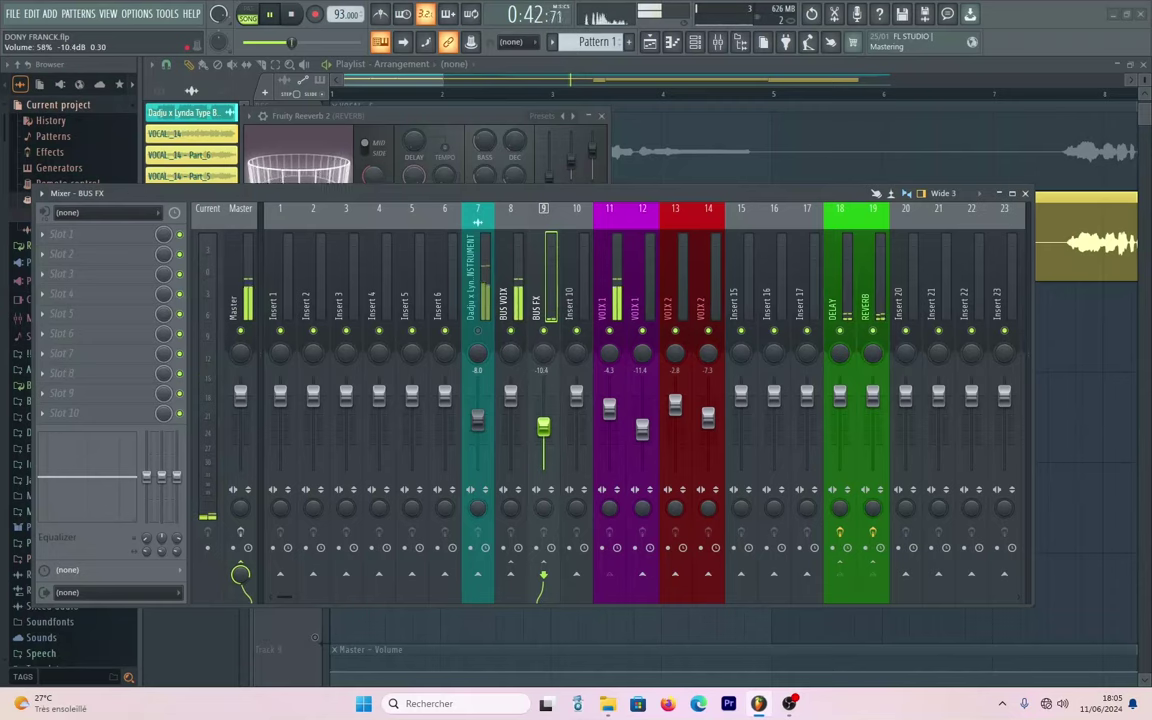
Unmute the instrumental track and set its volume to -6.1 dB during playback, then stop the song.
{"action": "left_click", "coordinate": [513, 345]}
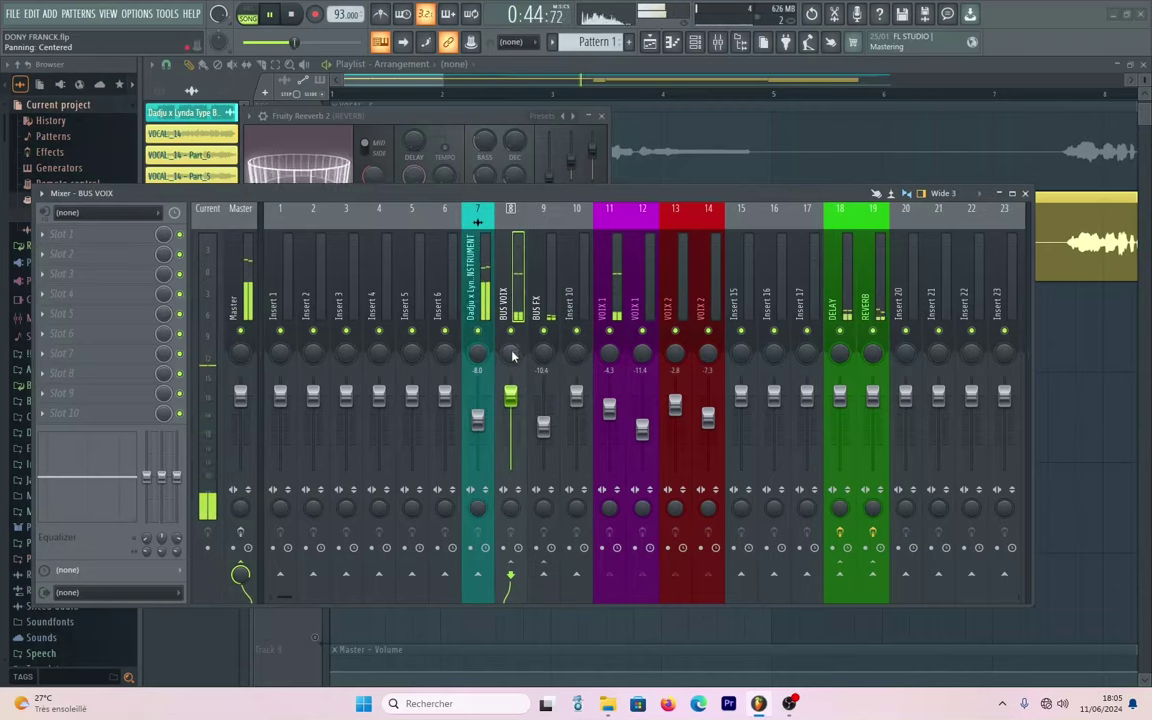
{"action": "left_click", "coordinate": [250, 303]}
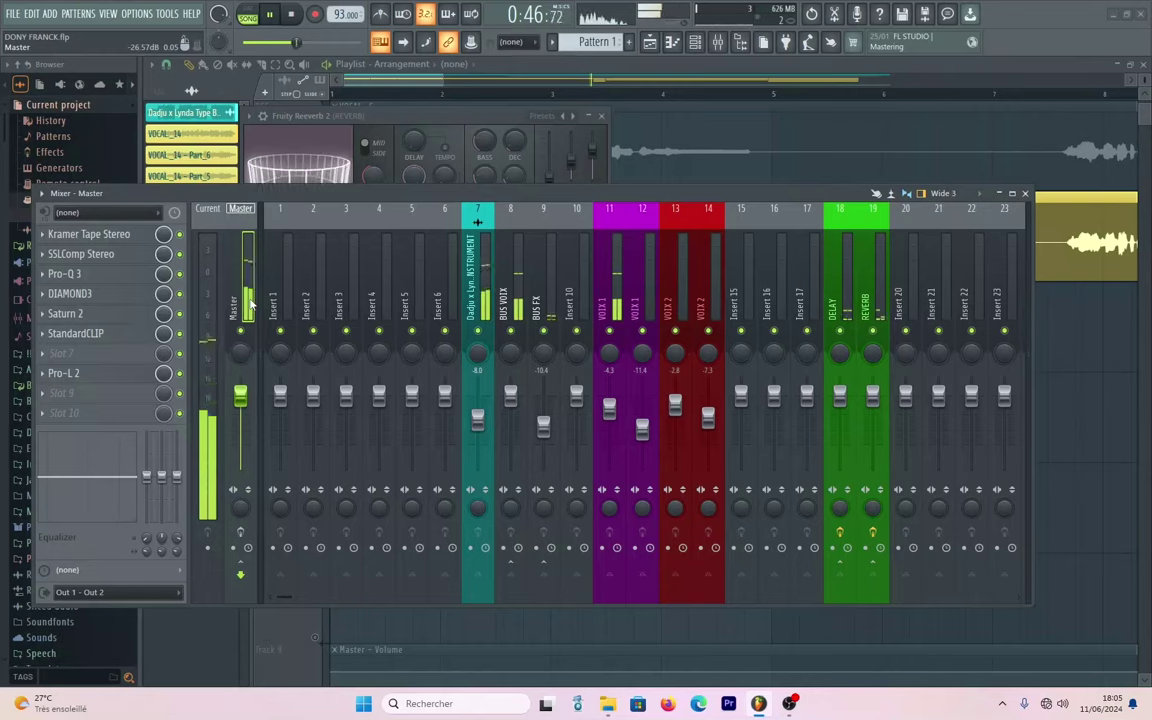
{"action": "left_click", "coordinate": [478, 420]}
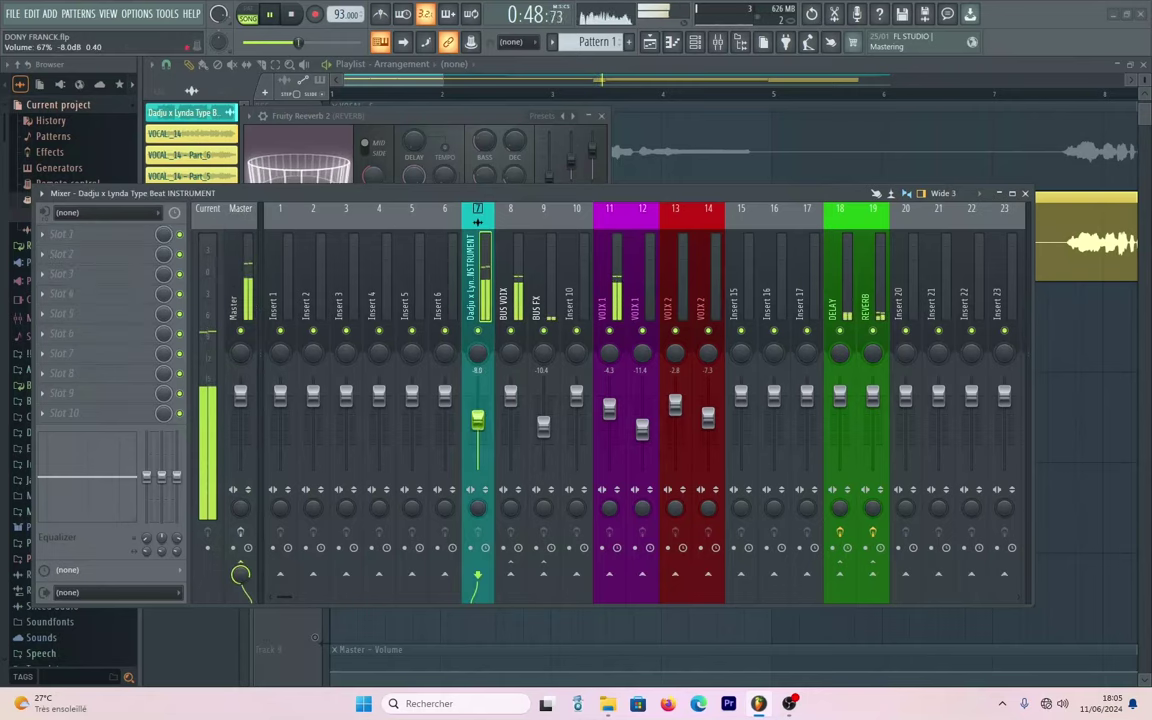
{"action": "left_click_drag", "start_coordinate": [478, 420], "coordinate": [478, 413]}
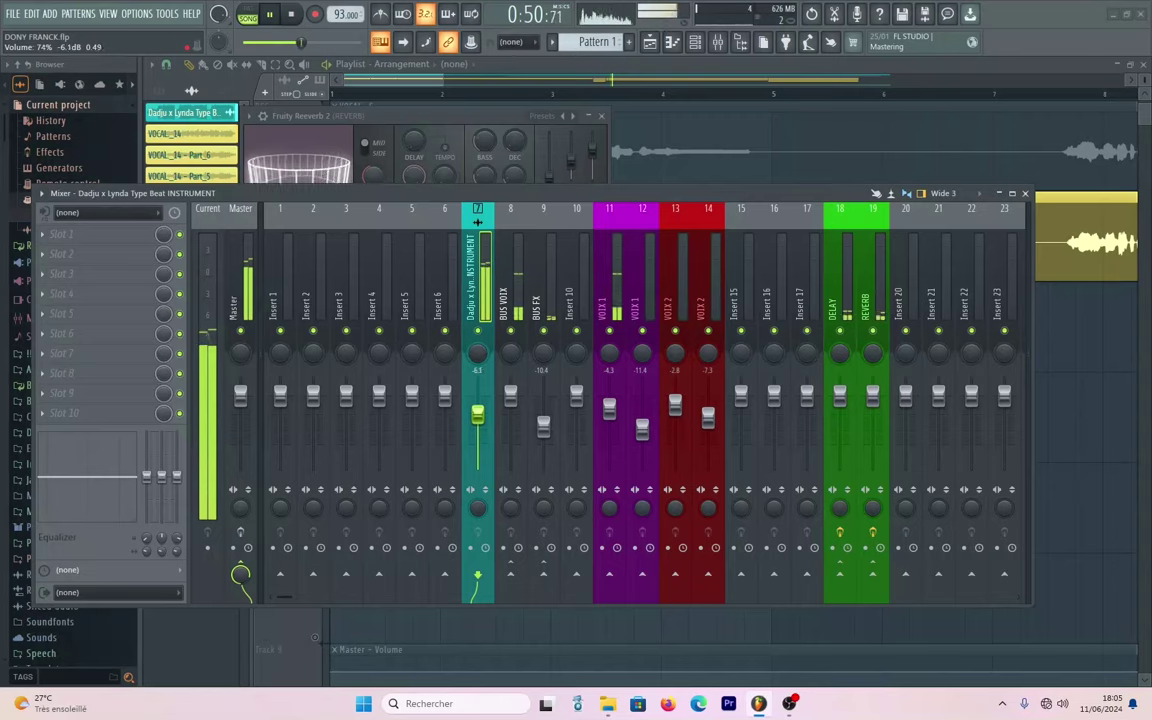
{"action": "key", "text": "space"}
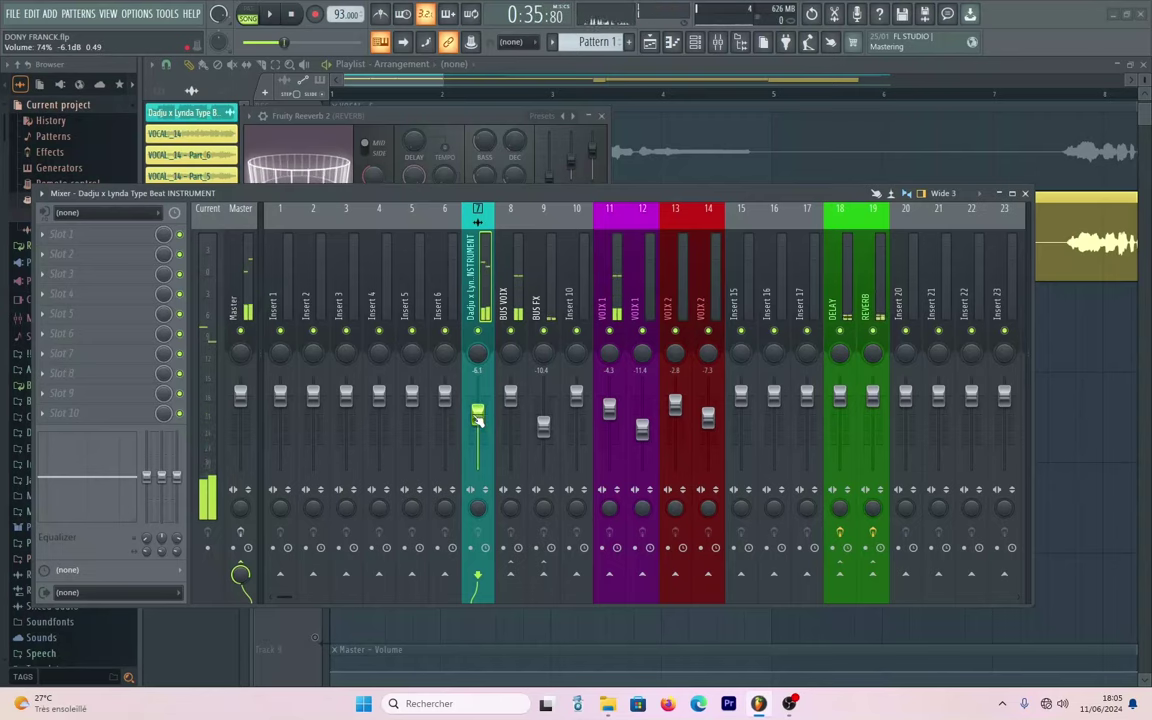